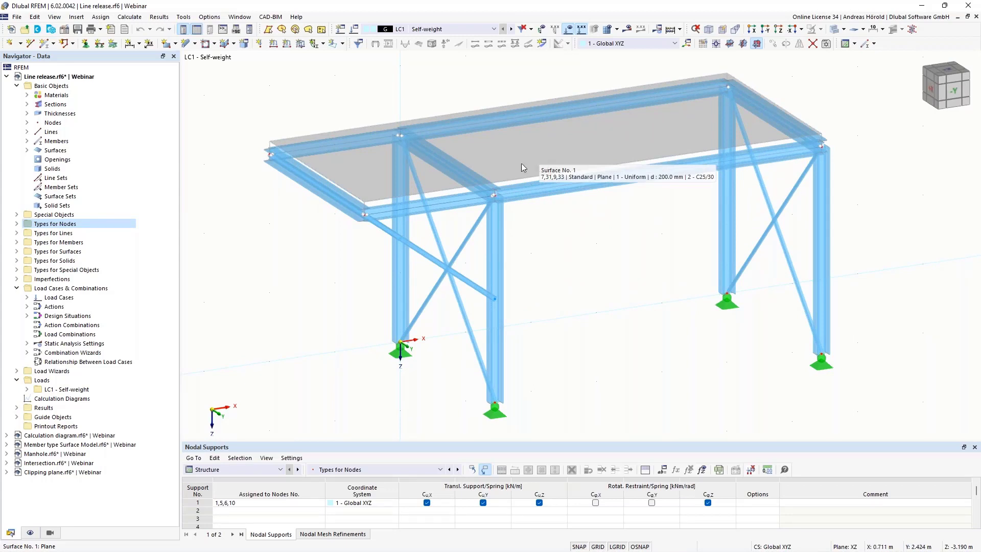
Review the roof surface's eccentricity settings, including its thickness assignment and transverse offset from a member section, without changing them.
double_click(558, 165)
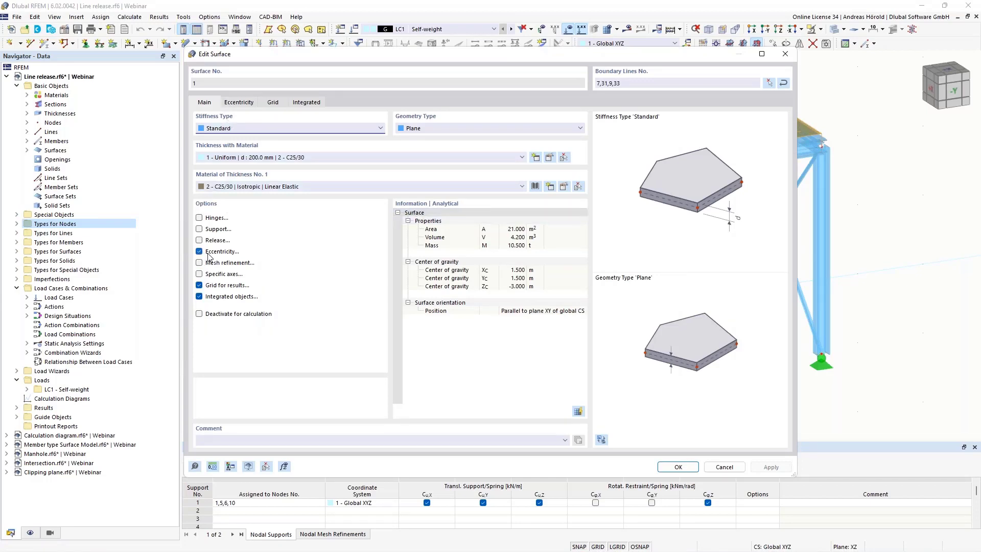
click(238, 102)
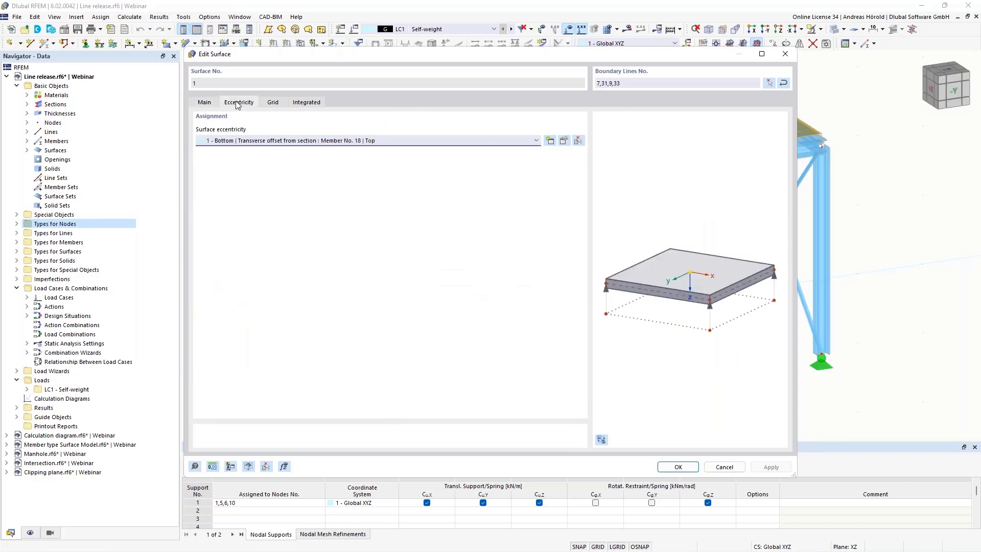
click(562, 140)
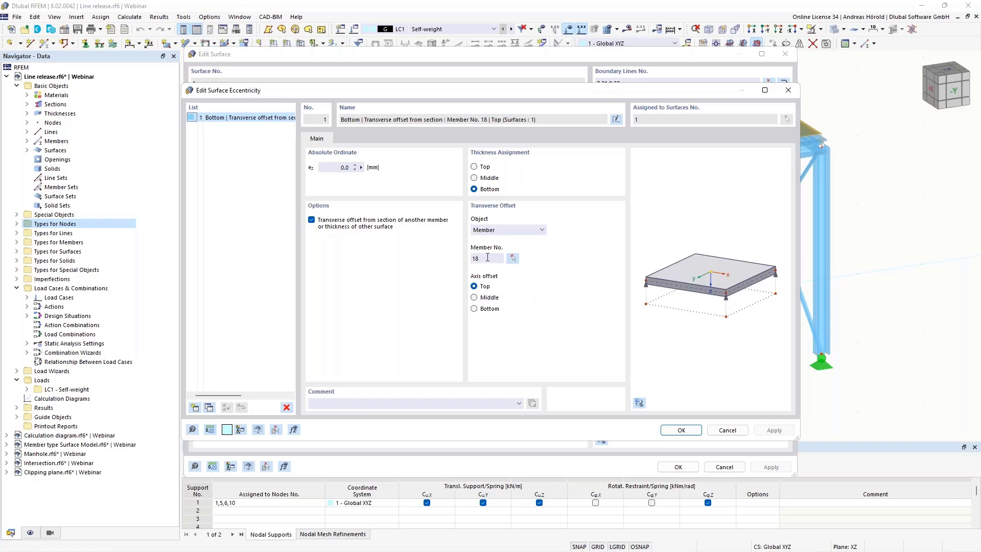
click(728, 430)
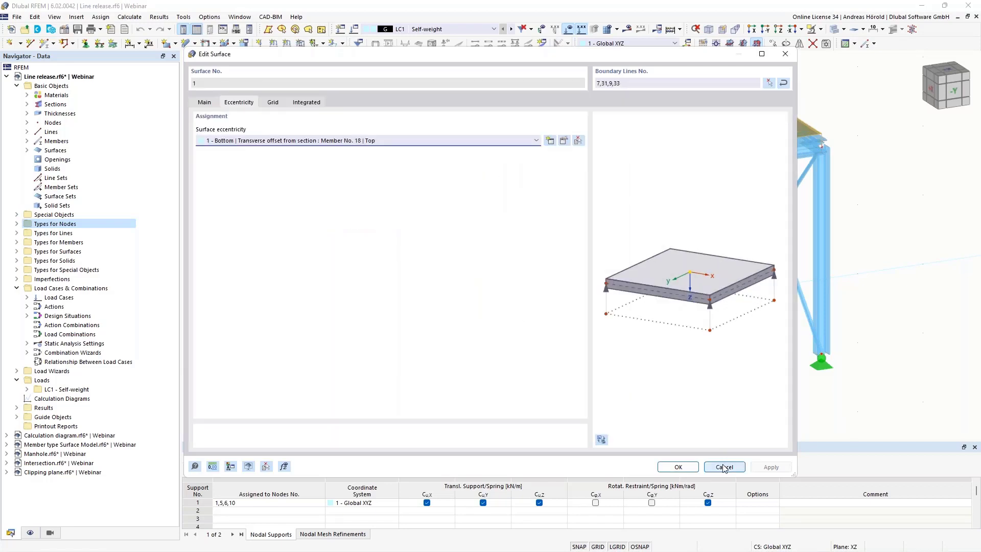
click(724, 466)
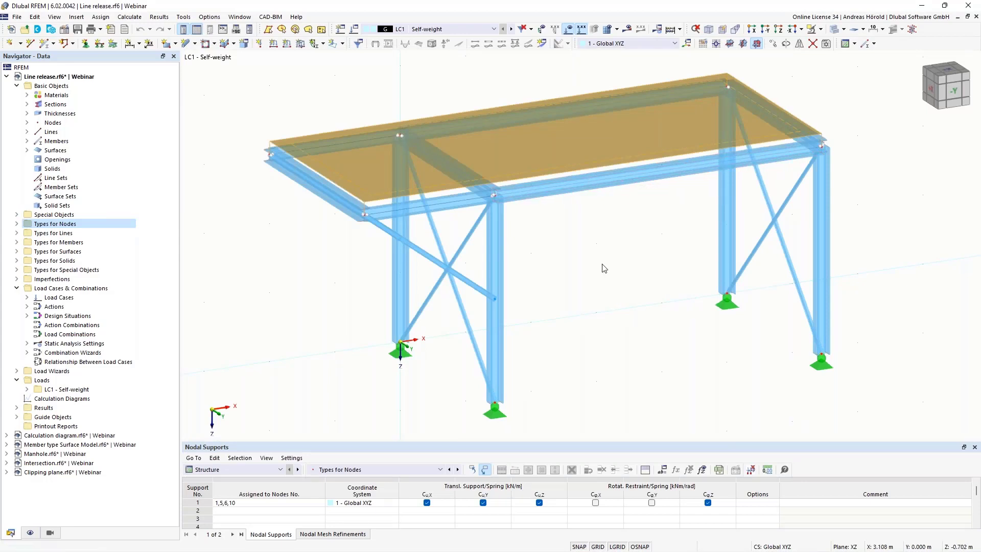
Display surfaces as Filled incl. Thickness to inspect the slab from the side, and restore the Filled display.
click(30, 533)
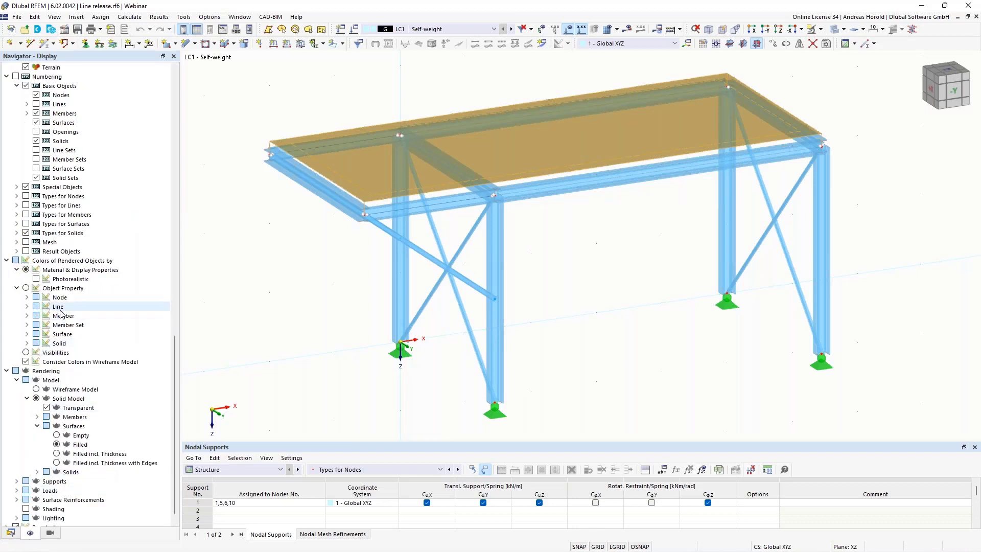
scroll(61, 313, down, 1)
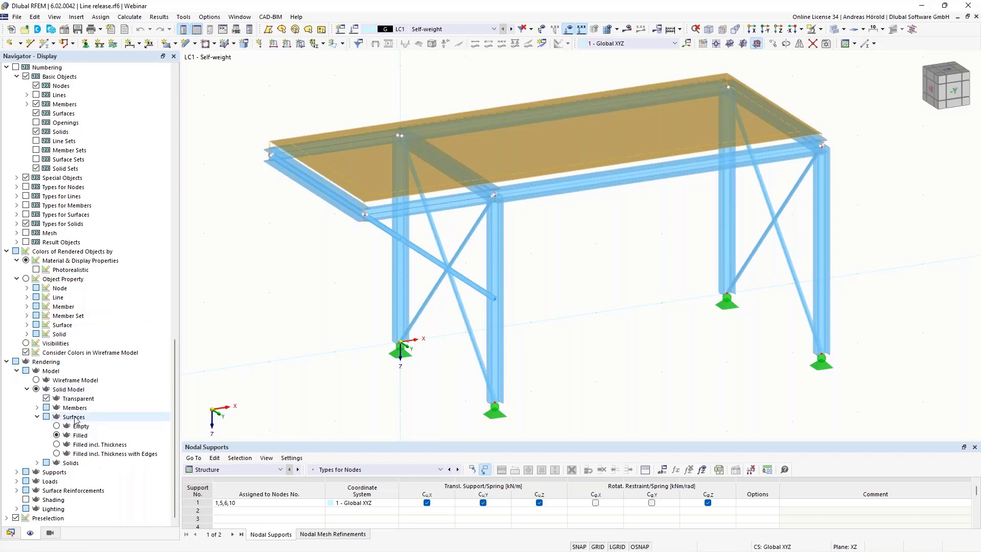
click(56, 445)
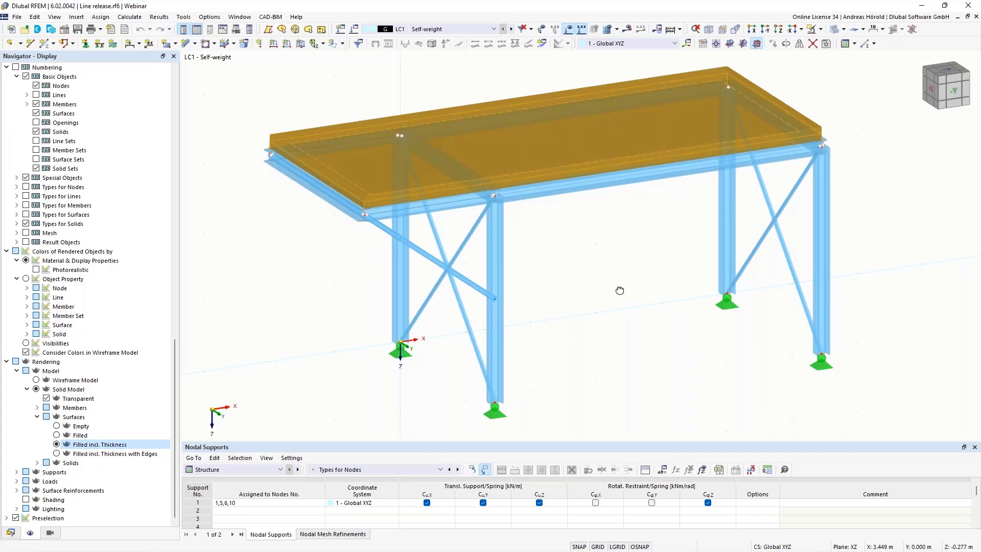
middle_drag(624, 292, 583, 256)
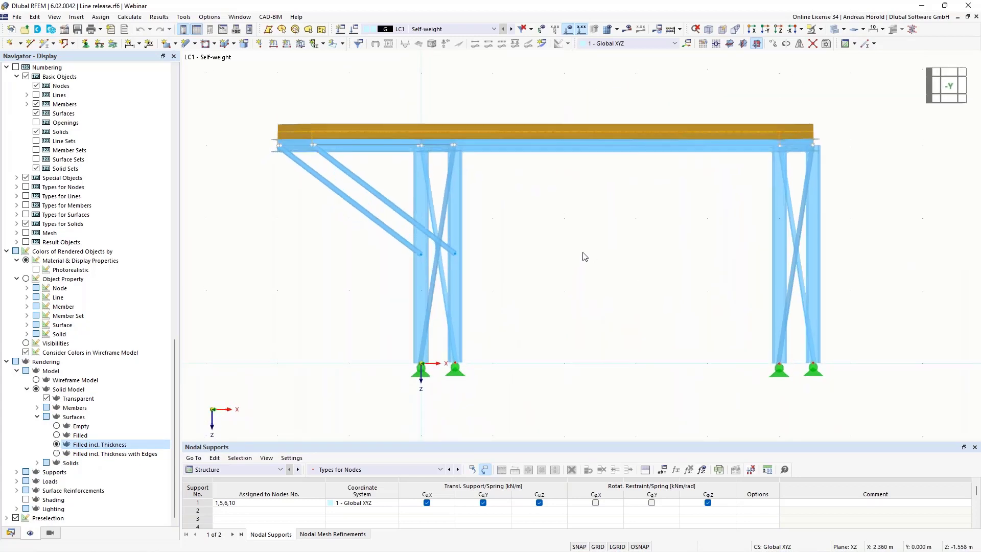
click(57, 435)
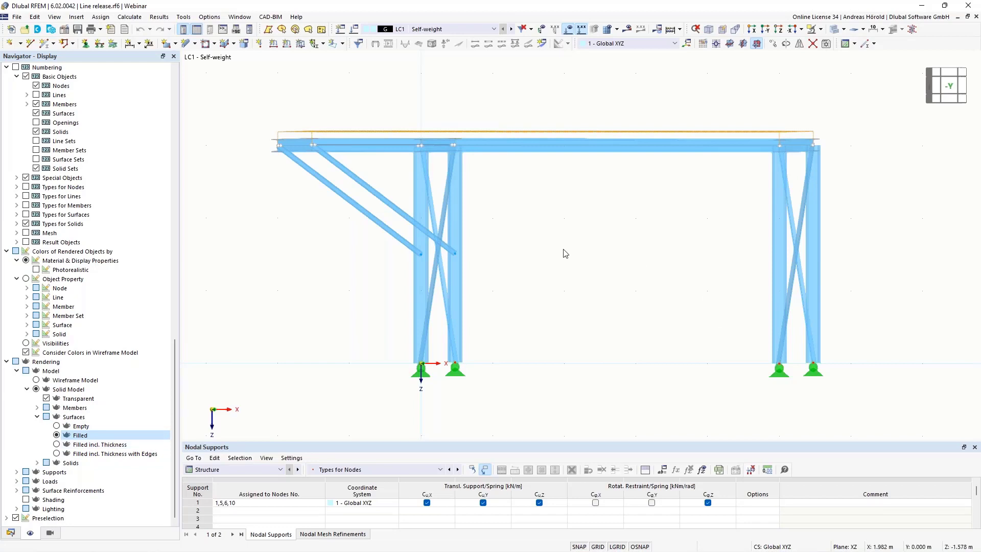
ctrl+middle_drag(565, 253, 549, 320)
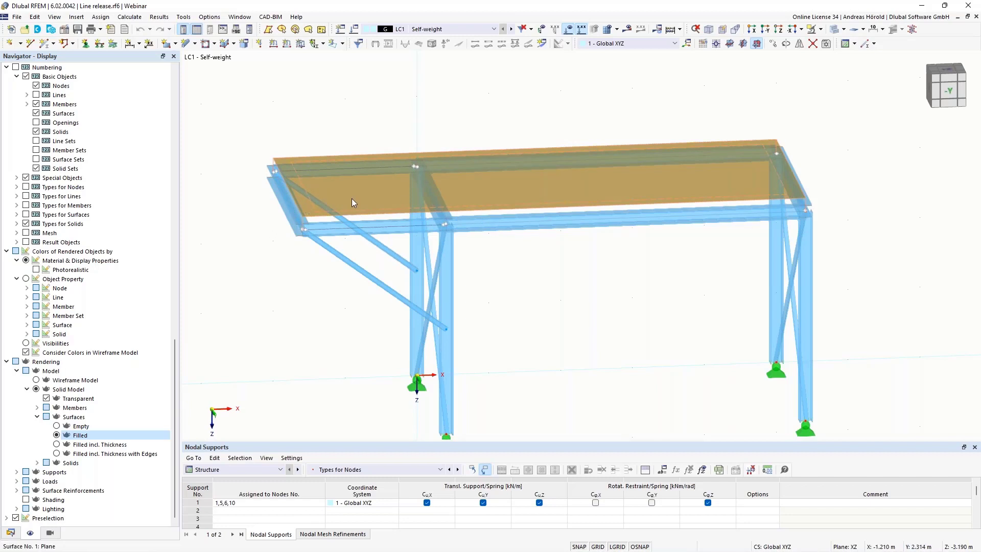
Create load case LC2 named "Imposed load" with action category "Imposed loads - category A: domestic, residential areas".
click(339, 30)
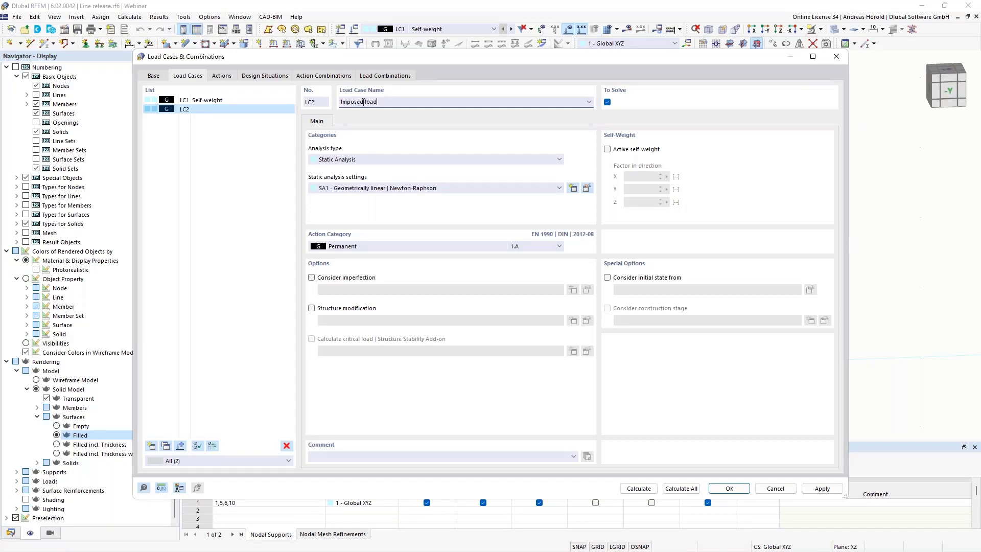
click(379, 244)
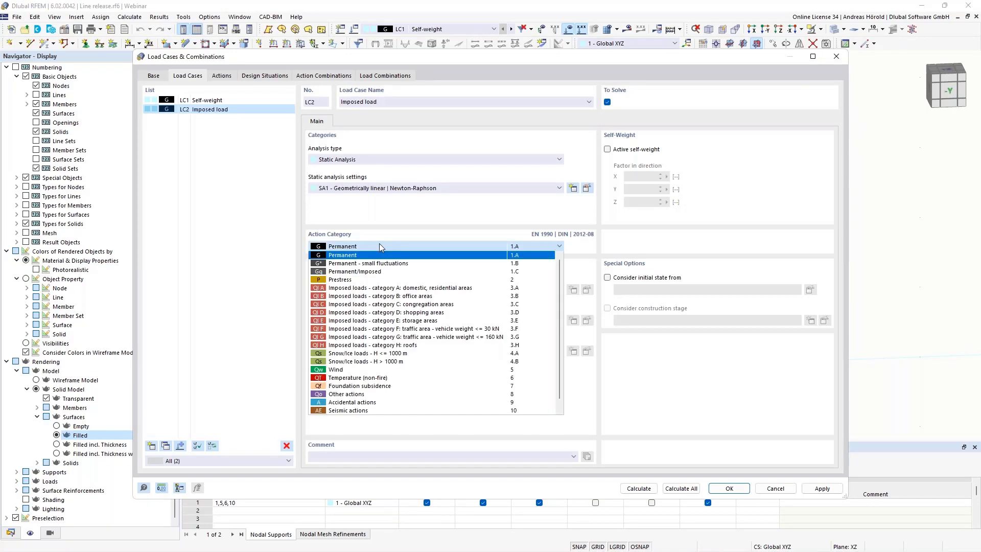
click(390, 288)
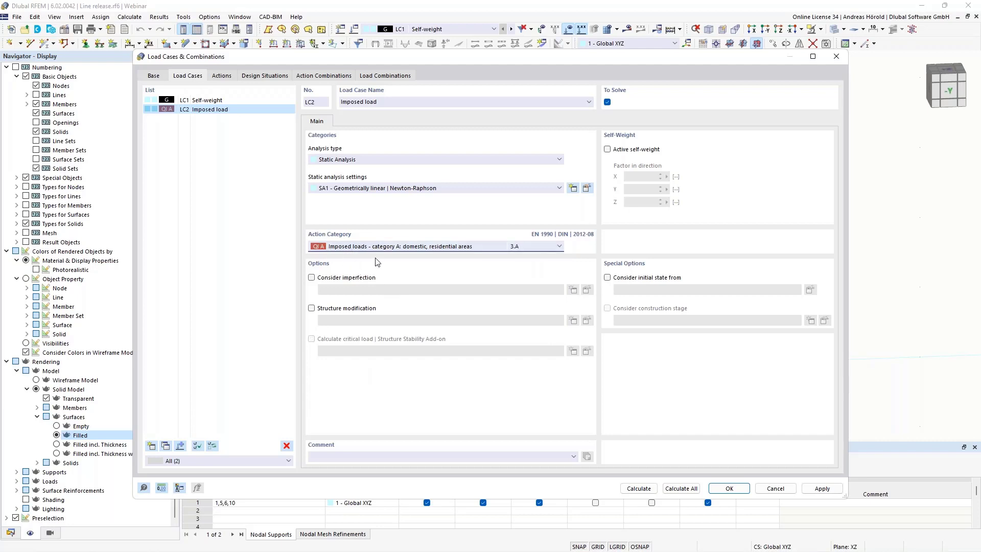
click(729, 489)
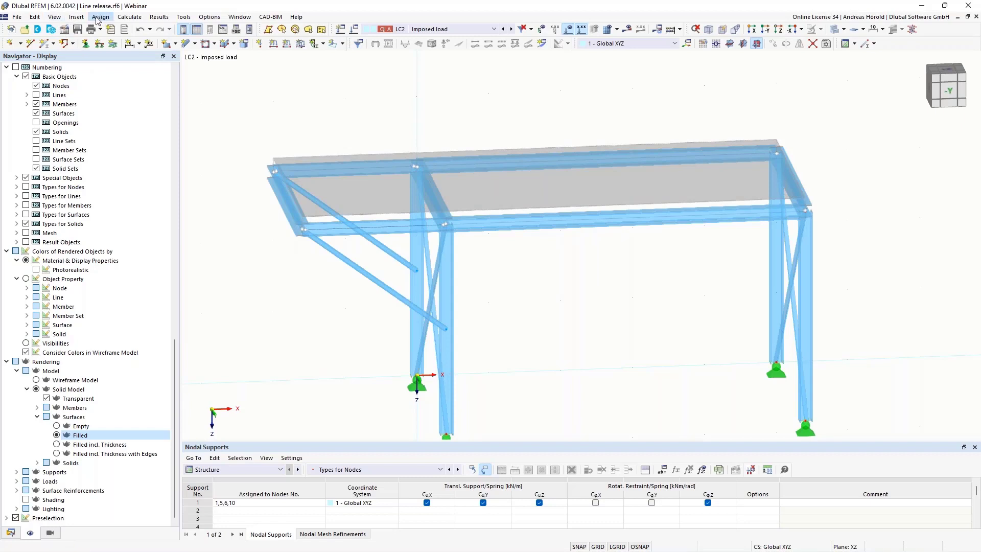
Begin a new free rectangular load in LC2 and assign it to the roof slab, surface 1.
click(76, 17)
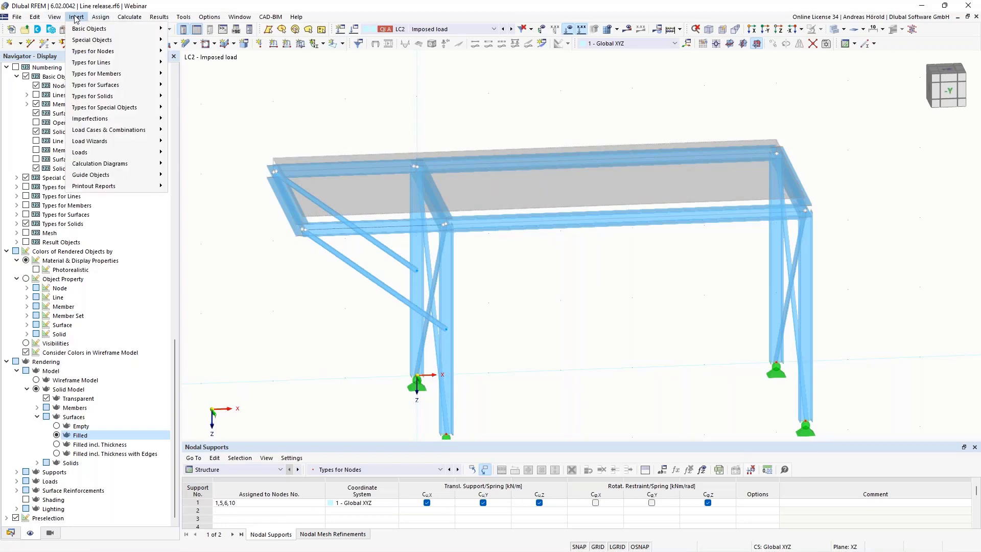
mouse_move(93, 157)
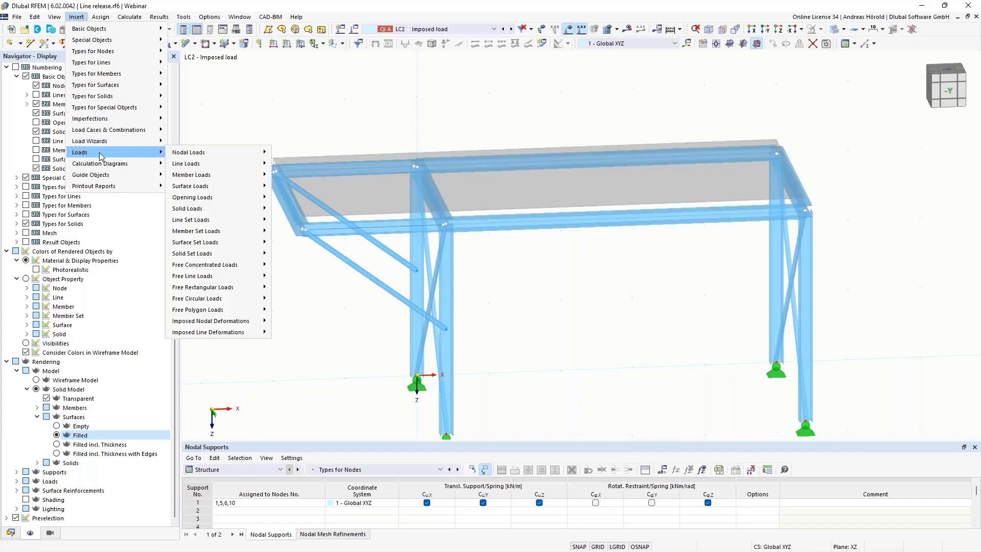
mouse_move(234, 292)
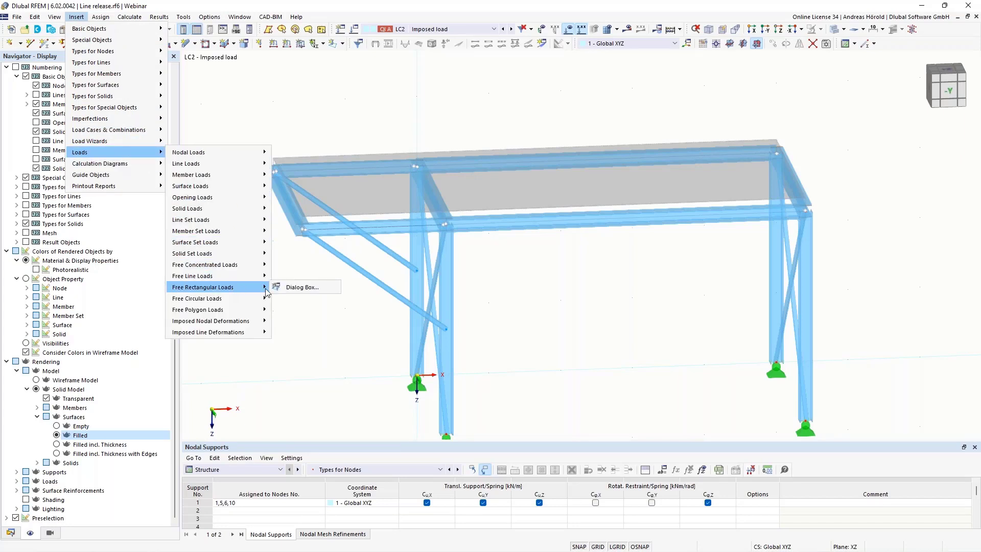
click(300, 288)
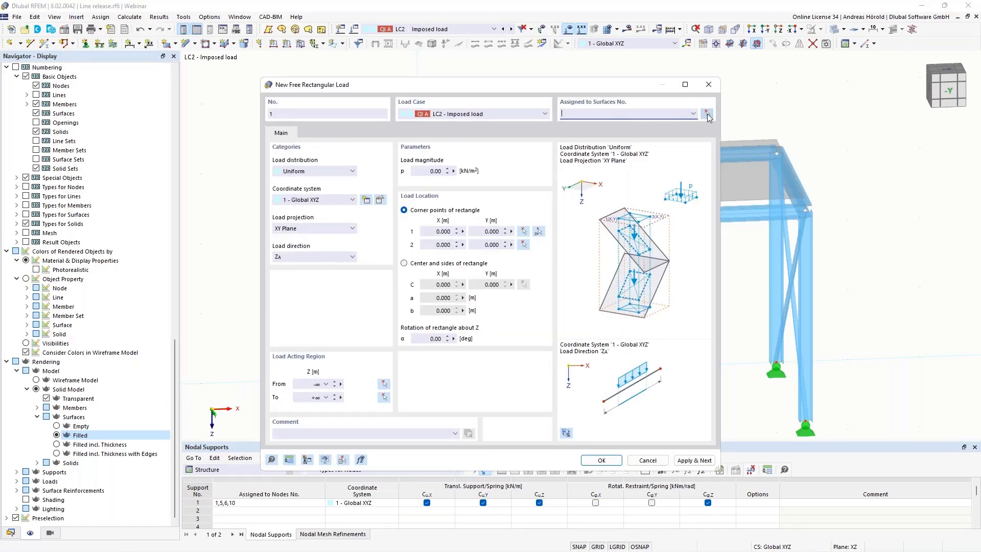
click(707, 113)
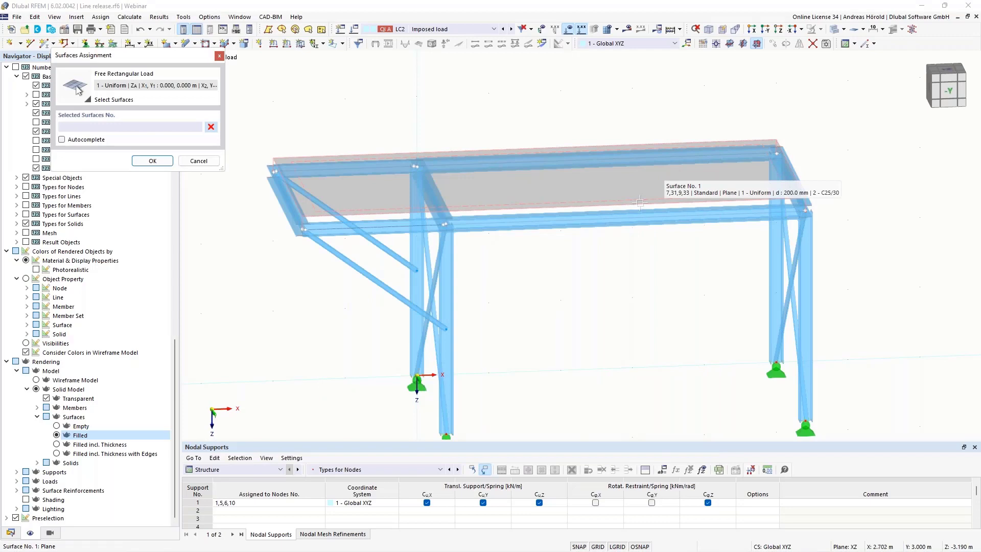
click(639, 202)
click(148, 160)
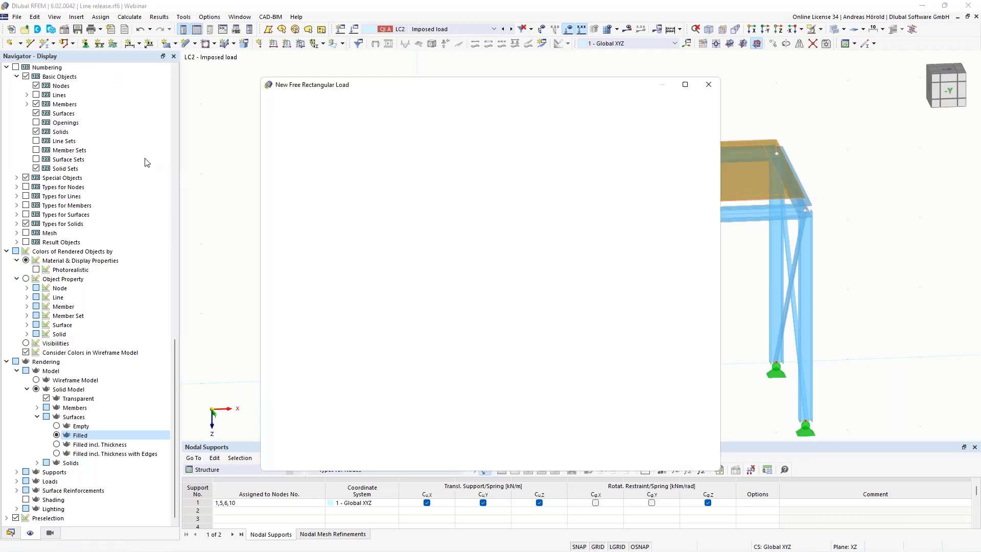
Set the rectangular load to 20 kN/m² with corner points at X 0, Y 0 and X 5, Y 3 m.
click(426, 171)
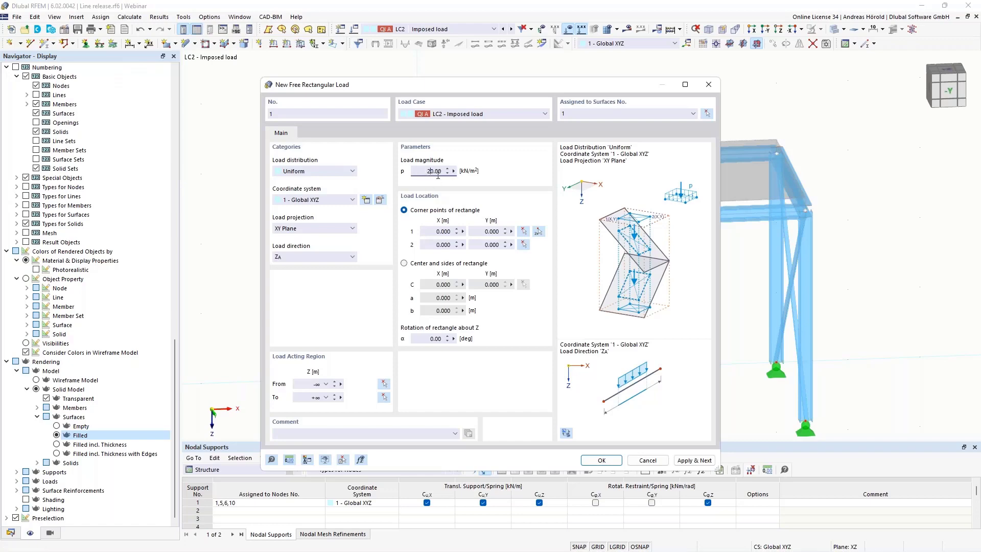
click(538, 233)
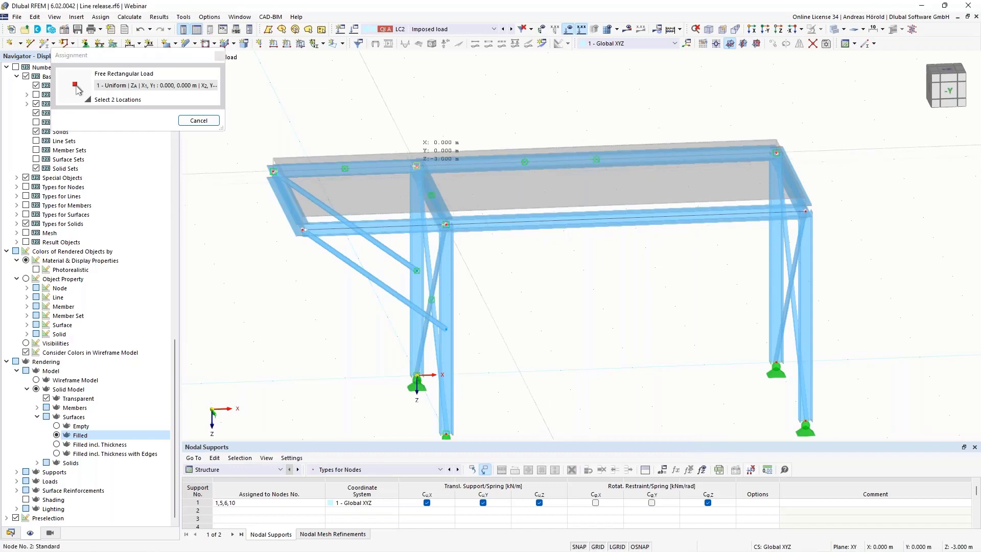
click(806, 210)
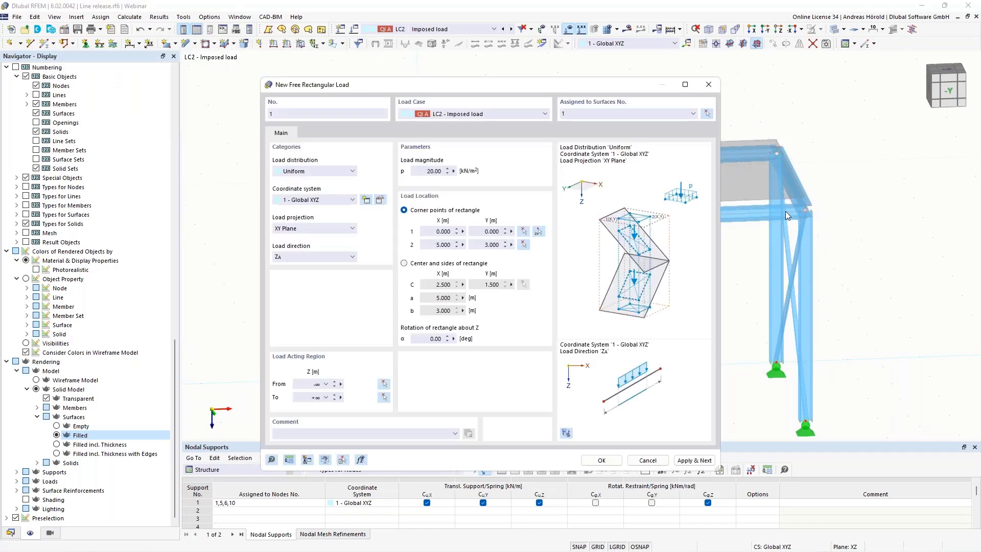
click(601, 460)
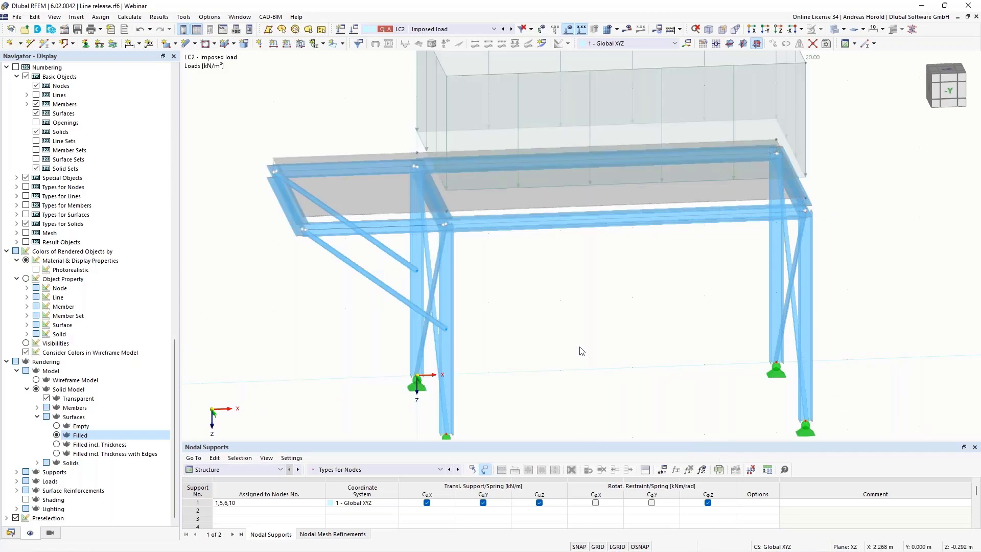
Calculate the imposed load case and display the member deformations as Section Colored.
middle_drag(579, 344, 545, 347)
scroll(545, 346, up, 1)
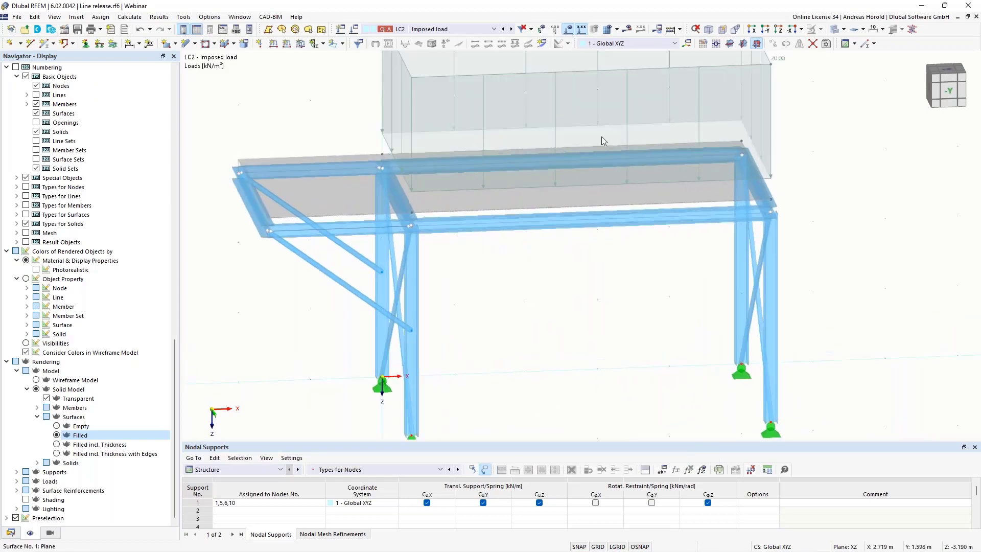
click(628, 29)
click(533, 324)
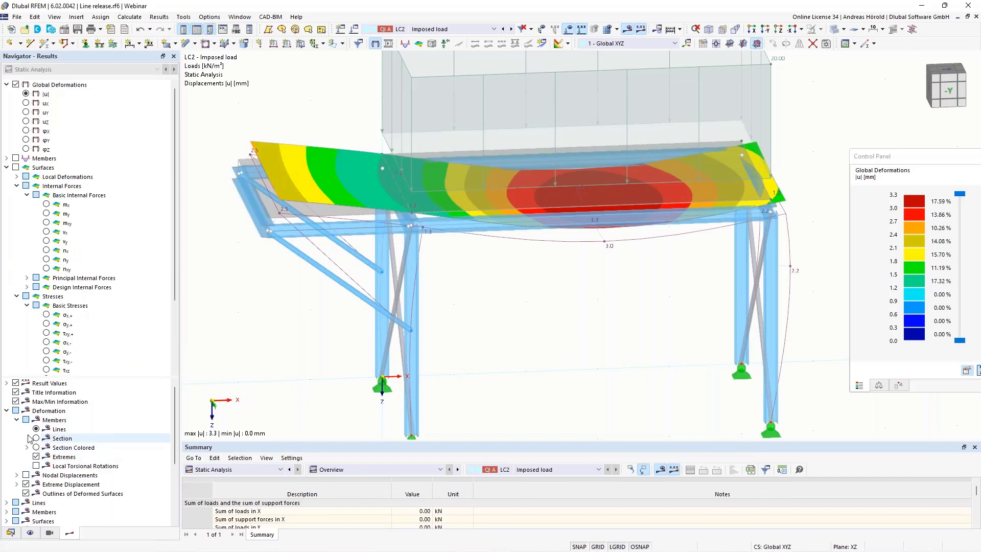
click(36, 448)
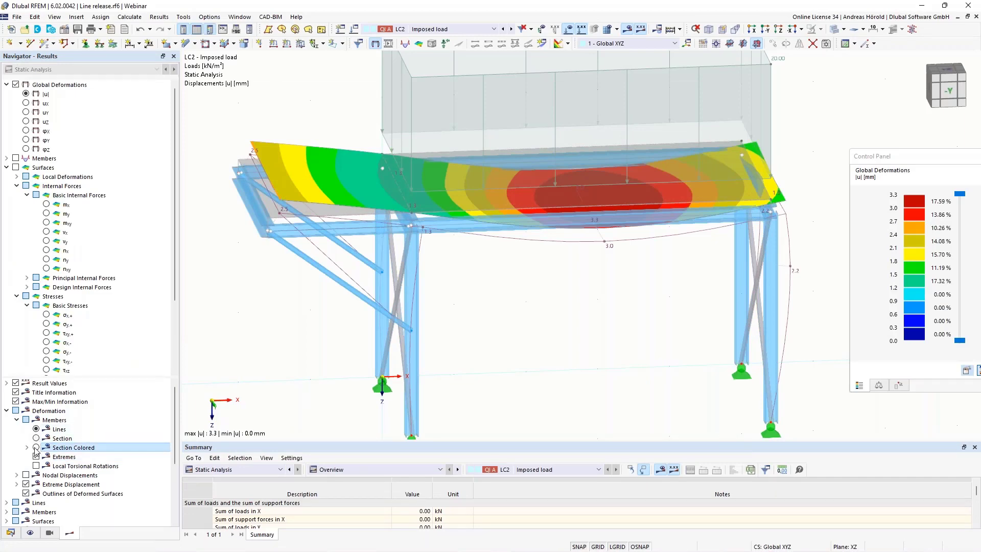
Inspect the deformed slab and beams in side view, and hide the results.
ctrl+middle_drag(547, 389, 530, 355)
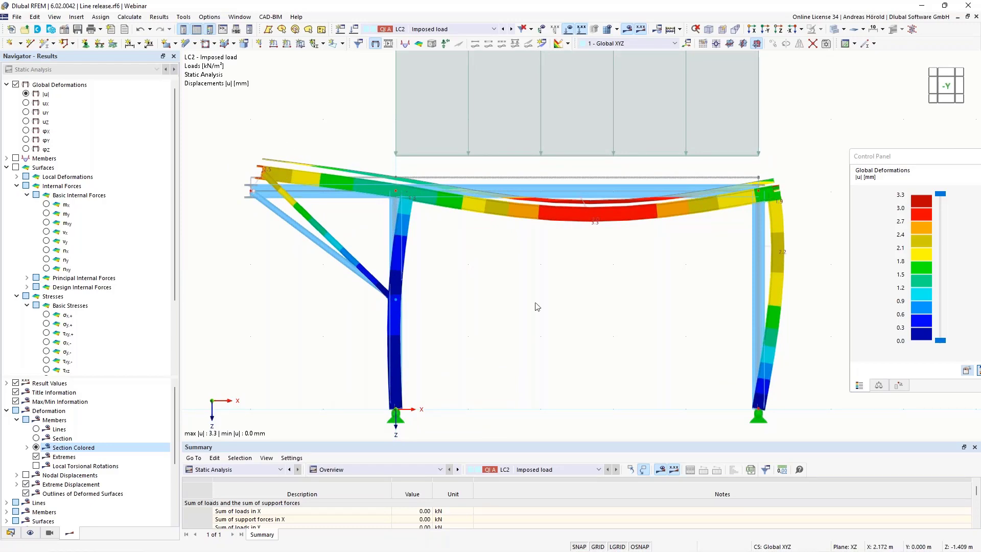
ctrl+middle_drag(497, 302, 513, 307)
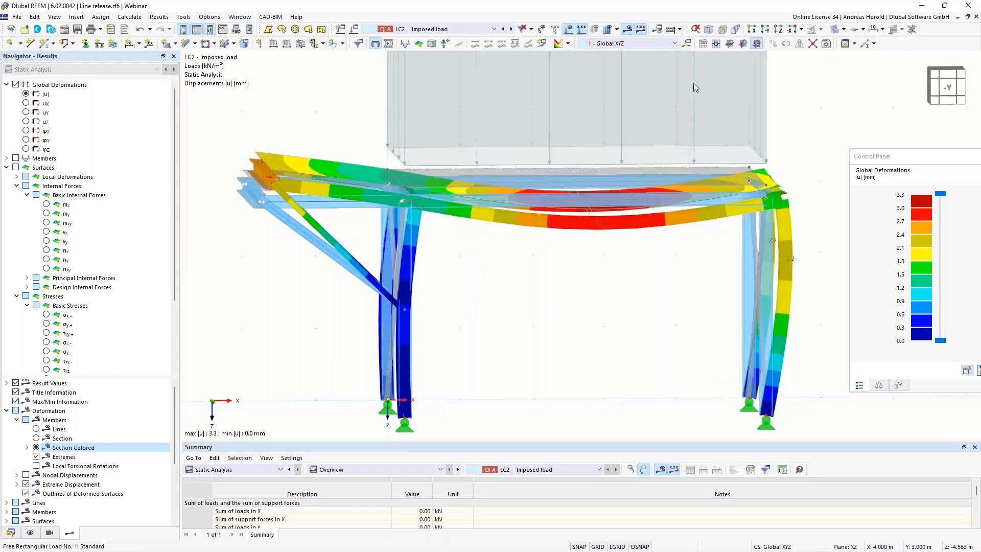
click(627, 29)
Begin a new line release and assign the slab's beam lines 2,5,7-9,28,29,31,33 to it.
middle_drag(578, 286, 606, 306)
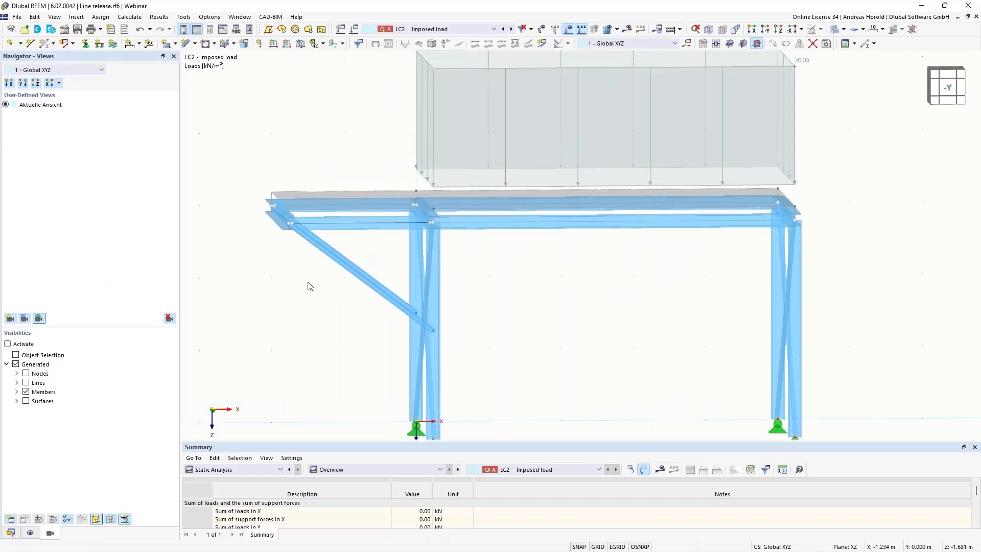
click(76, 17)
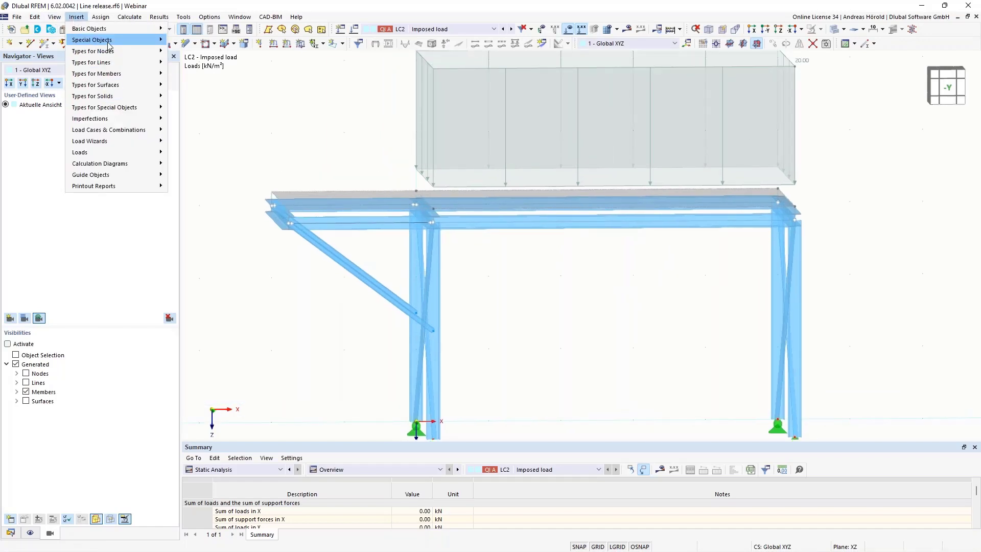
mouse_move(110, 45)
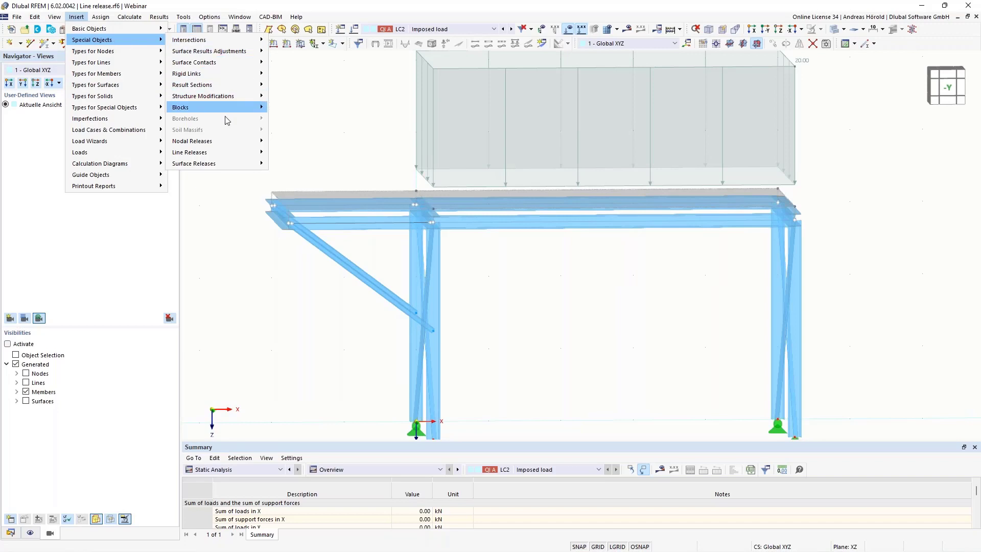
mouse_move(221, 142)
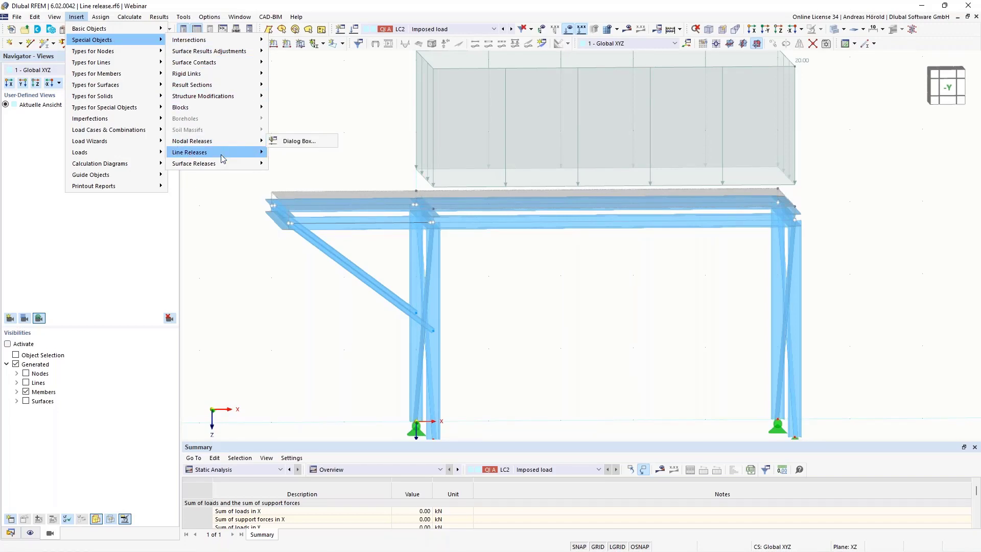
mouse_move(230, 169)
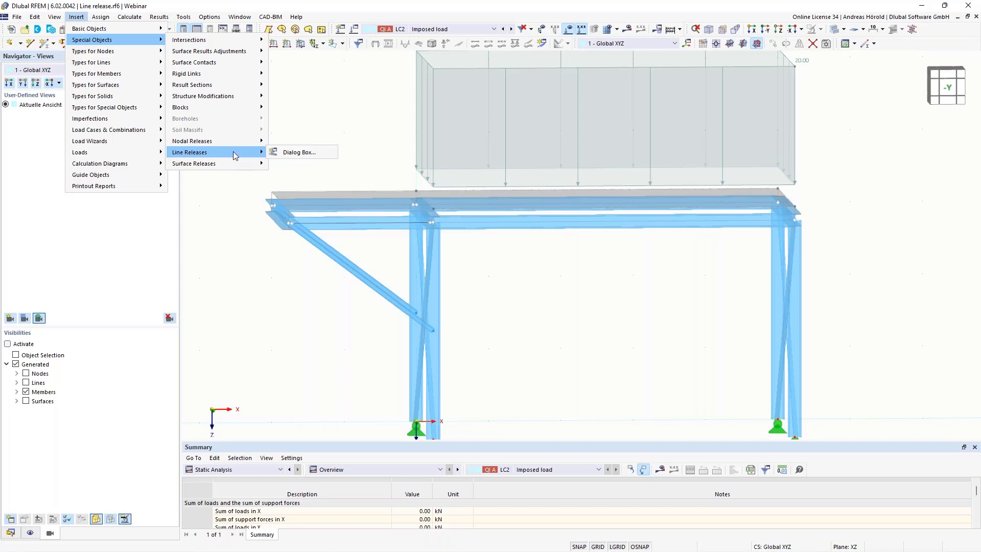
click(302, 152)
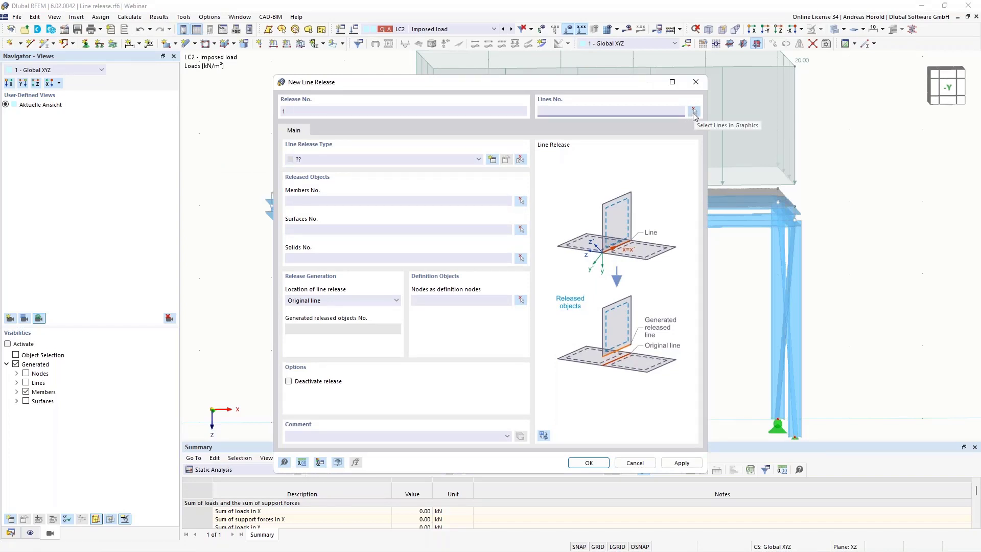
click(694, 112)
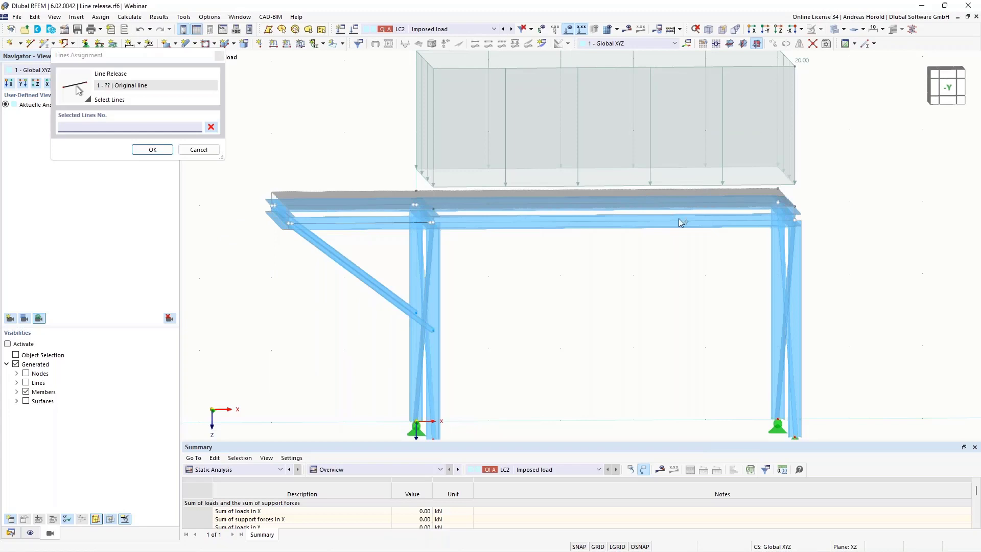
drag(230, 250, 882, 177)
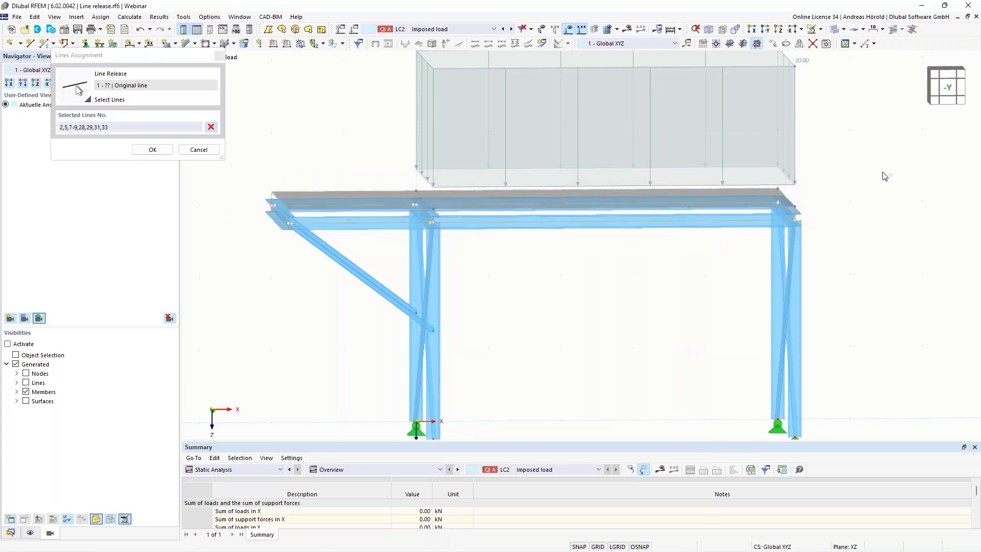
click(151, 150)
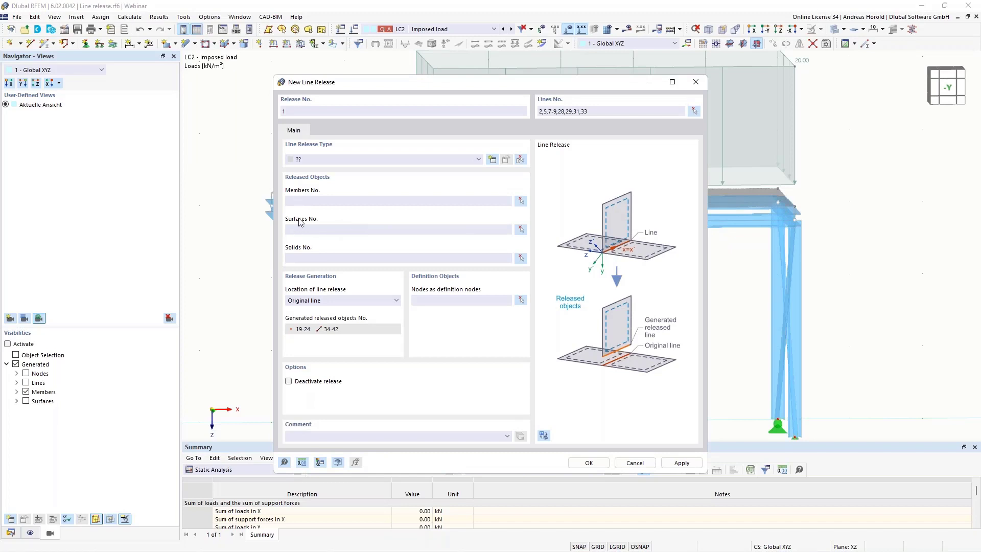
Assign the roof slab, surface 1, as the released surface of the line release.
click(520, 229)
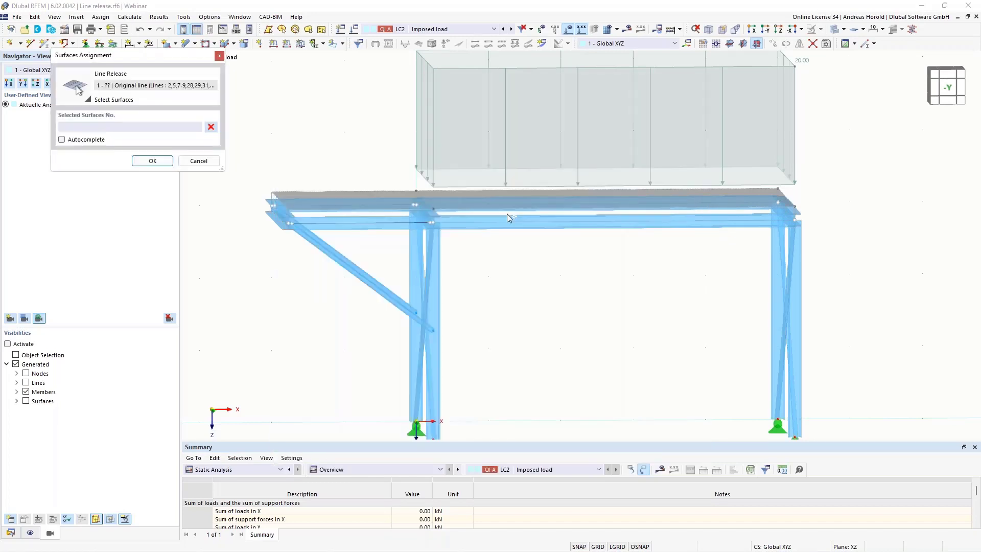
click(493, 196)
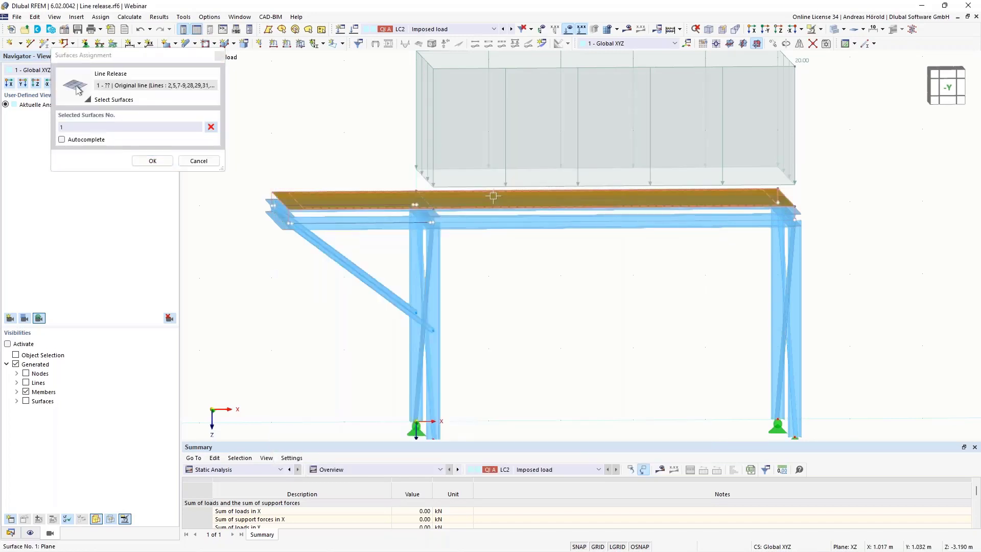
click(152, 161)
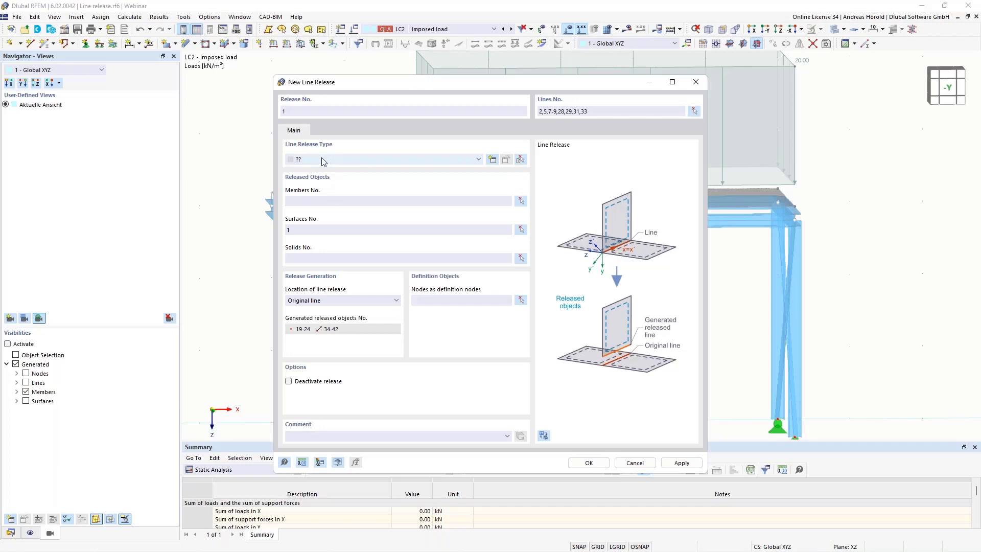
Create a line release type releasing only uz with nonlinearity Fixed if positive vz, and save the line release, accepting deletion of results.
click(492, 160)
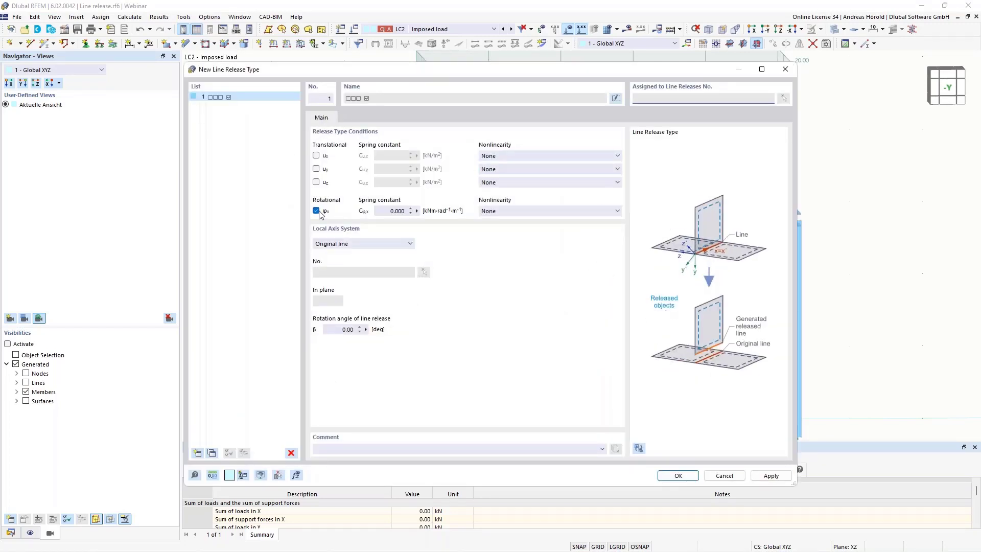
click(316, 183)
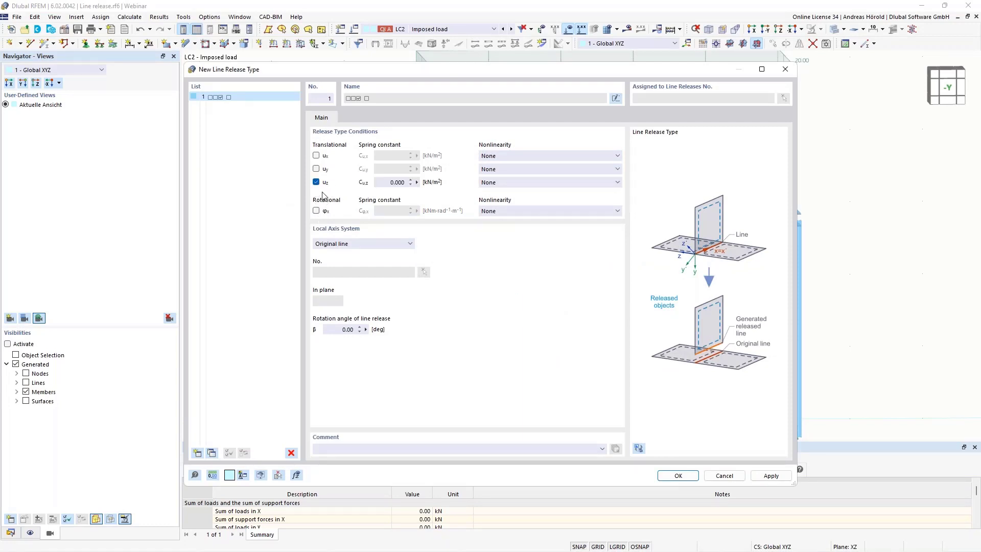
click(548, 183)
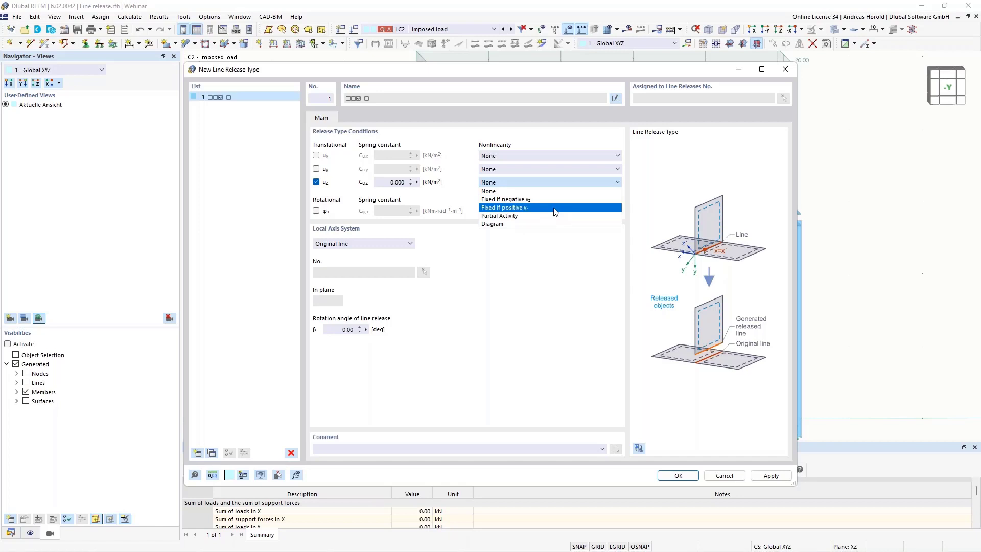
click(555, 208)
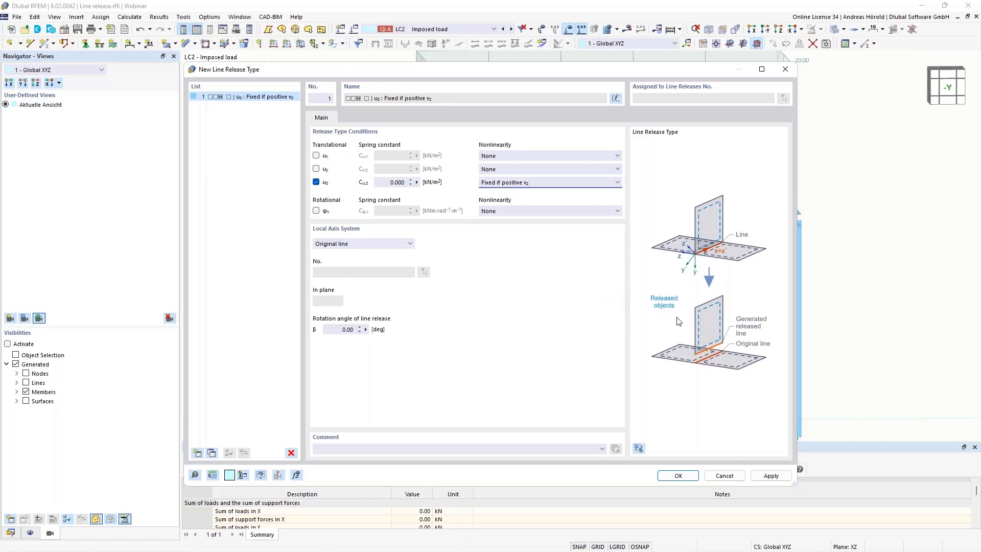
click(678, 476)
click(591, 463)
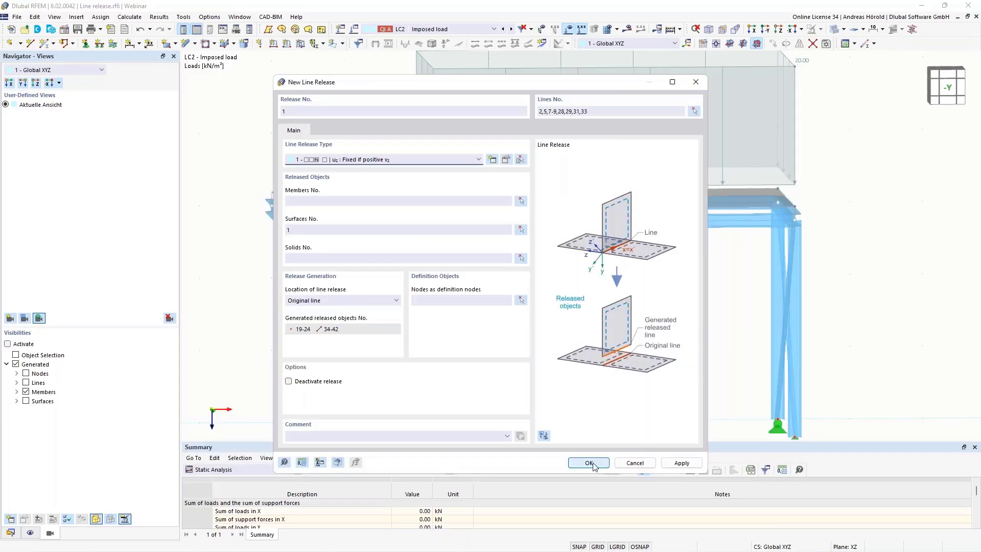
click(531, 323)
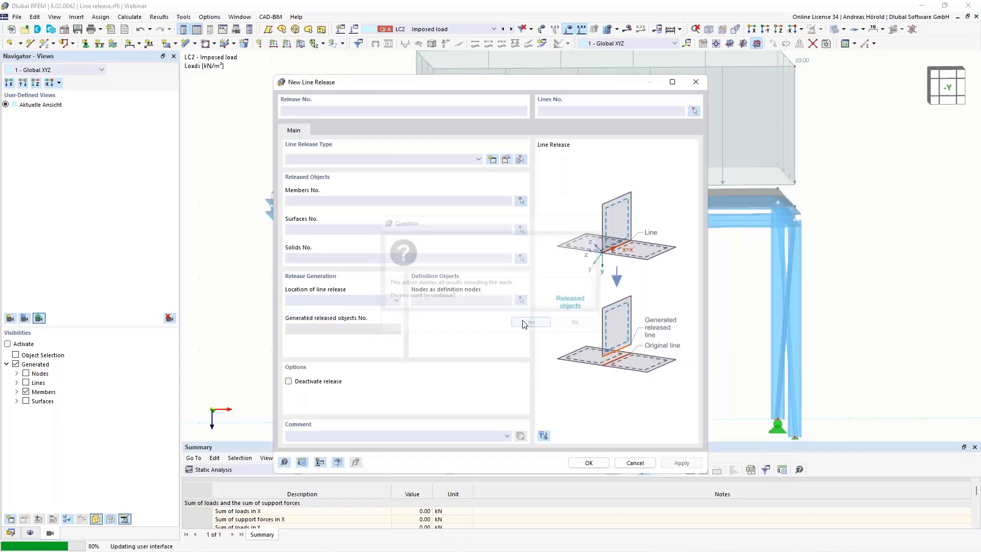
Calculate the imposed load case with the line release and display the member deformations as Lines.
click(627, 29)
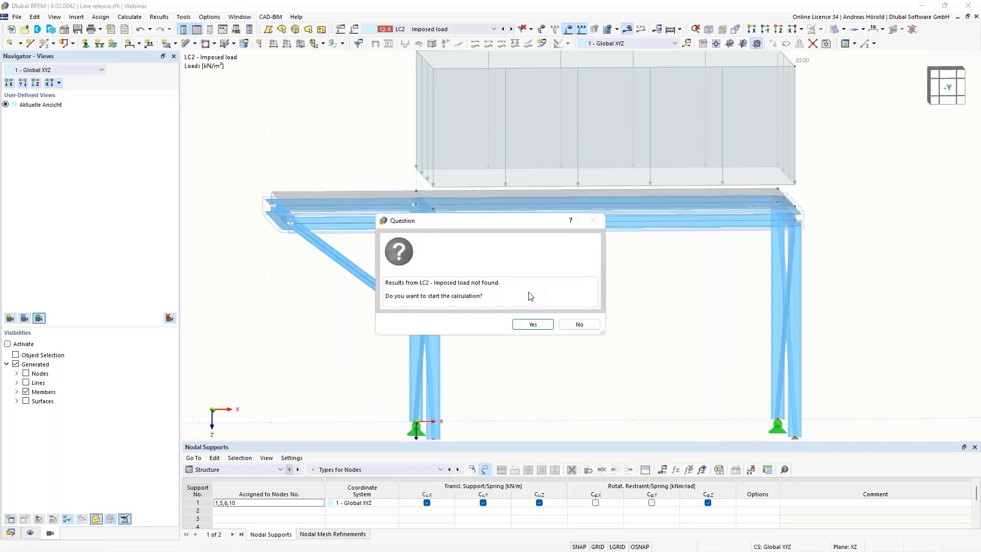
click(531, 324)
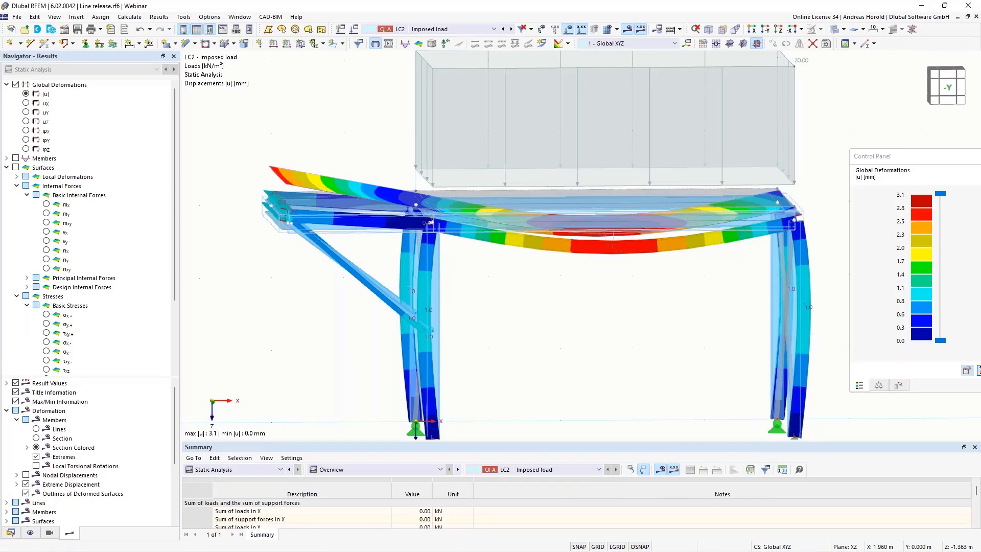
mouse_move(557, 323)
ctrl+middle_down()
mouse_move(543, 307)
mouse_move(549, 315)
ctrl+middle_up()
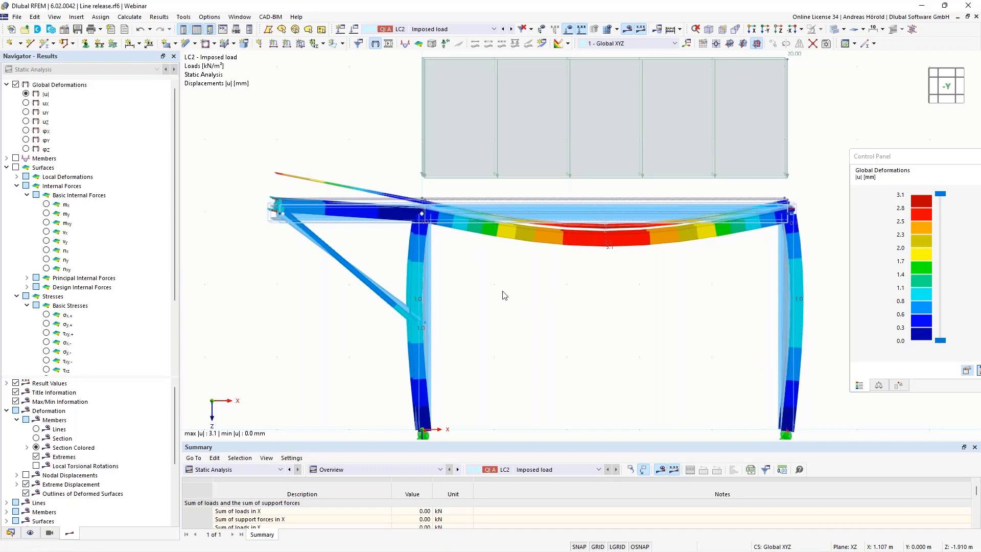
ctrl+middle_drag(503, 295, 513, 320)
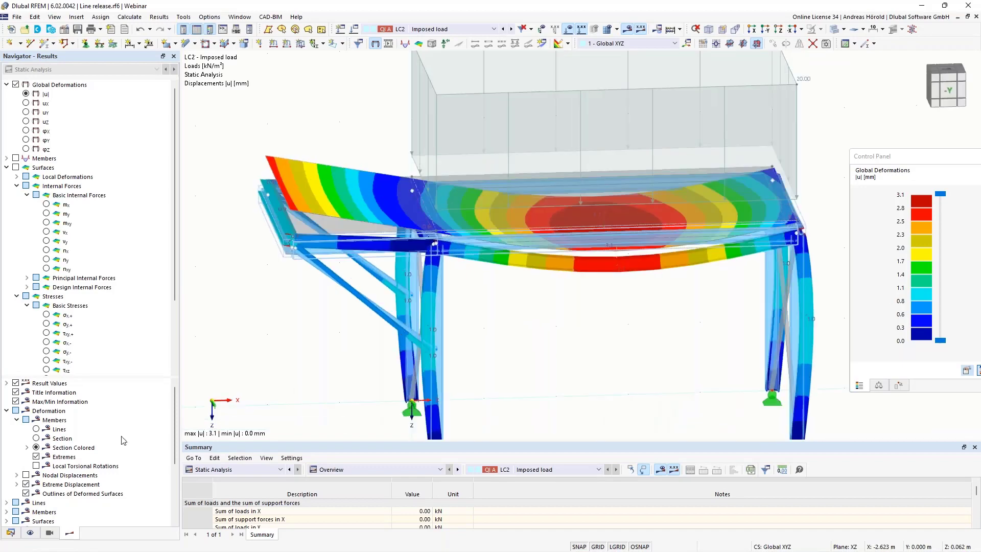
click(36, 429)
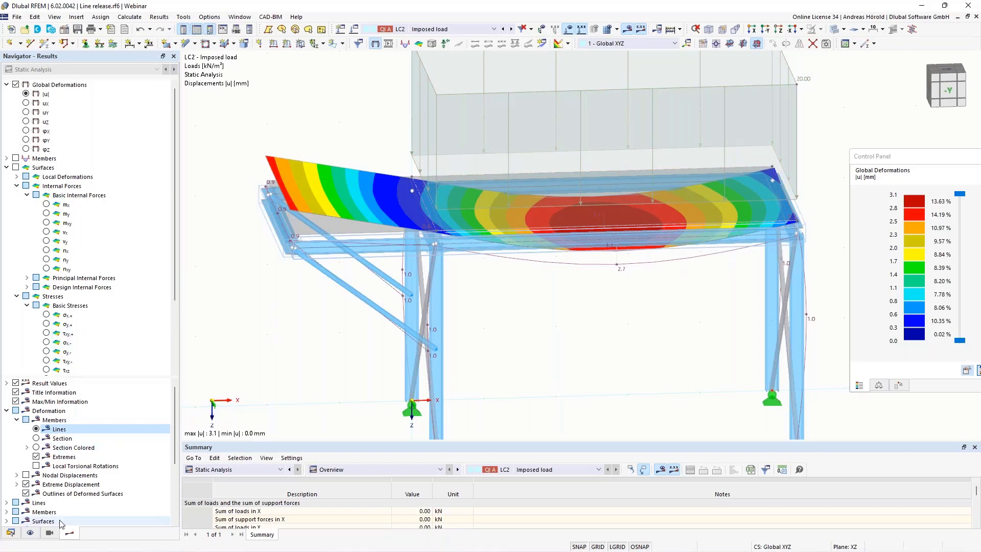
Review the settings of line release 1 under the special objects without changing them.
click(10, 532)
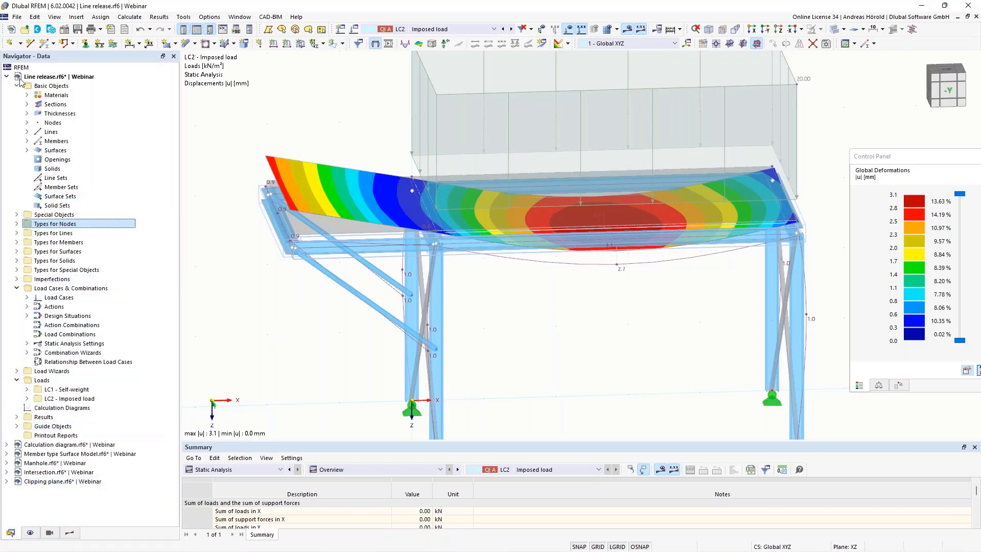
click(16, 215)
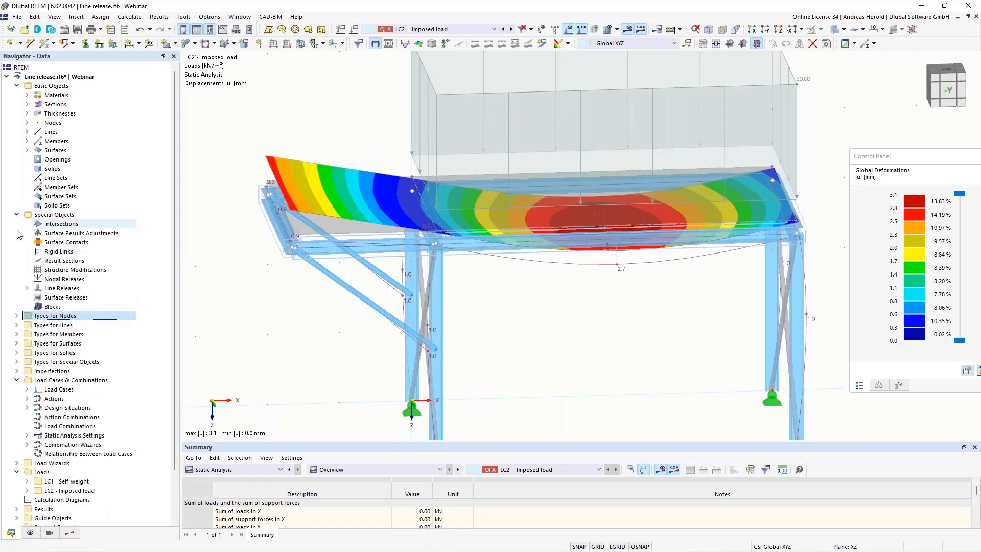
click(27, 288)
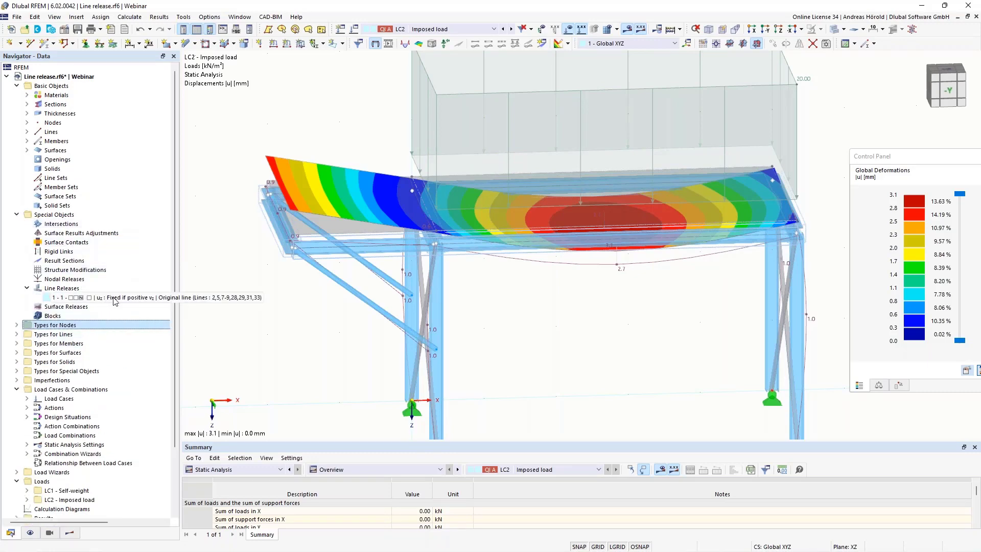
double_click(113, 299)
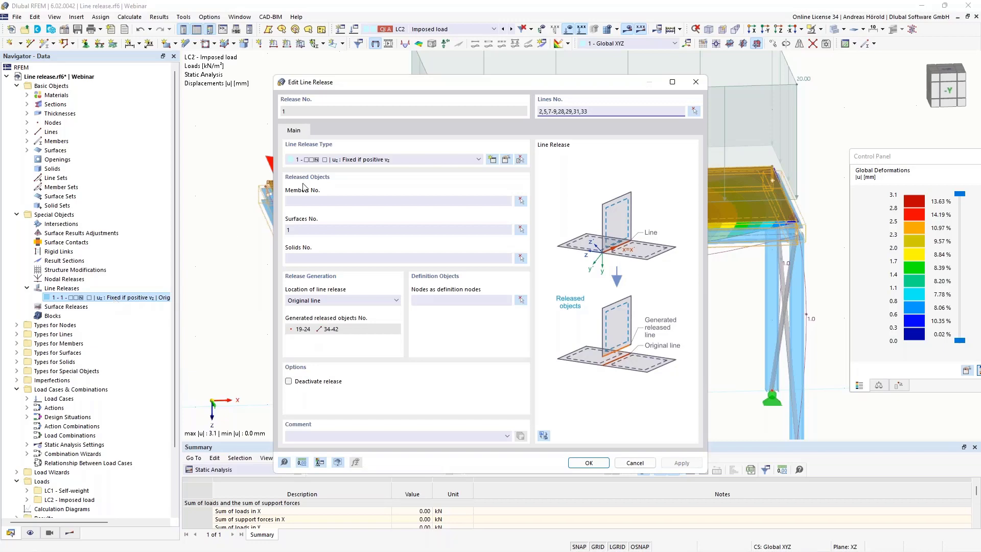
click(633, 464)
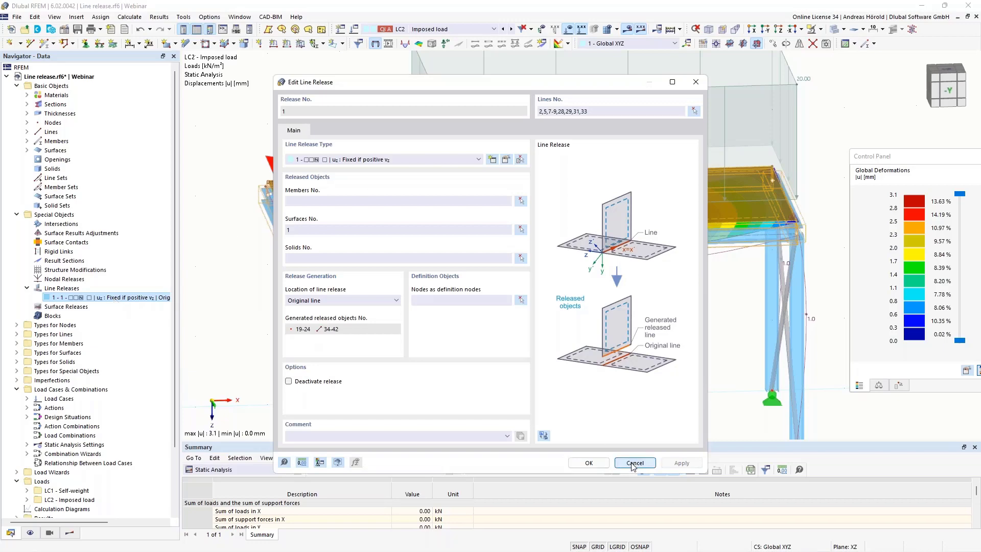
Open the existing line release type for editing and additionally release the translations ux and uy.
click(15, 372)
click(27, 399)
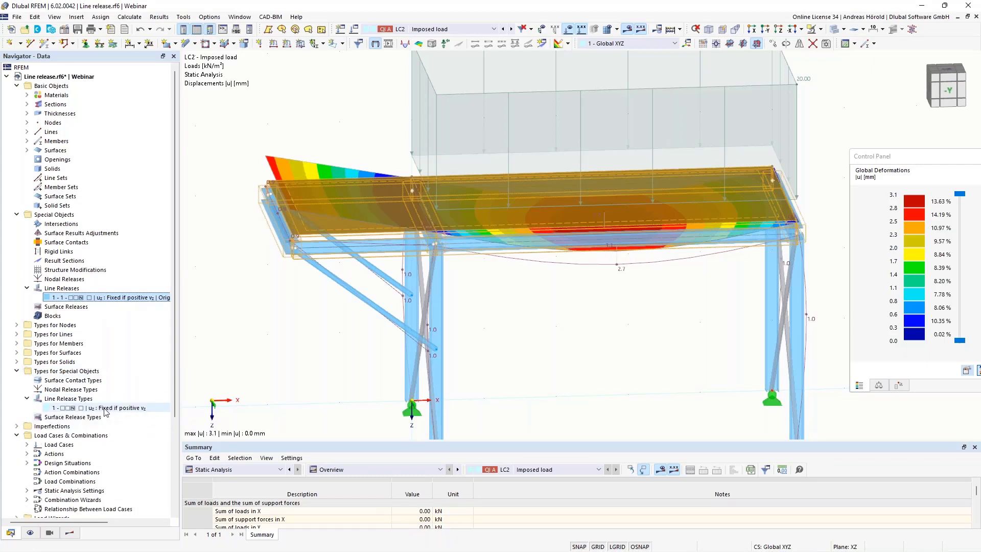
double_click(107, 408)
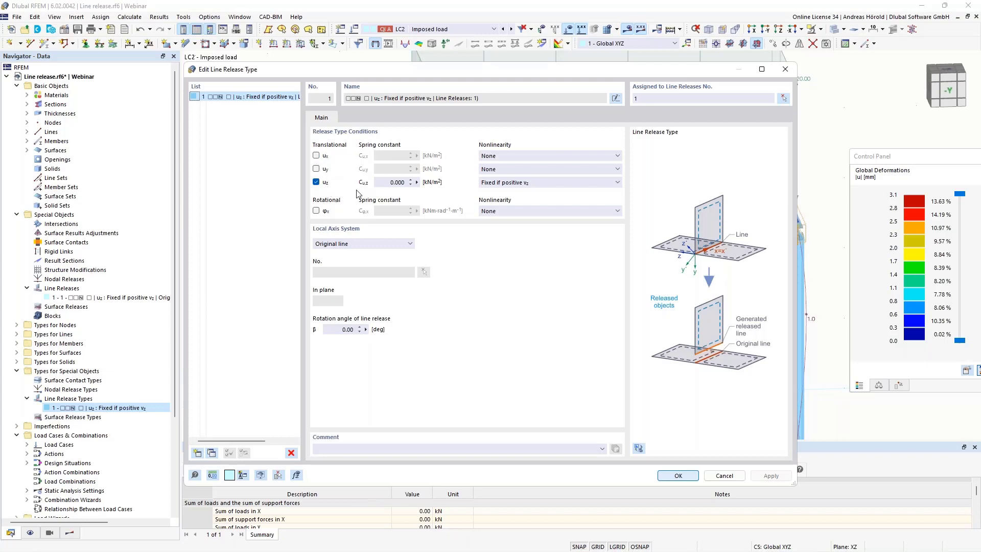
click(316, 169)
click(317, 155)
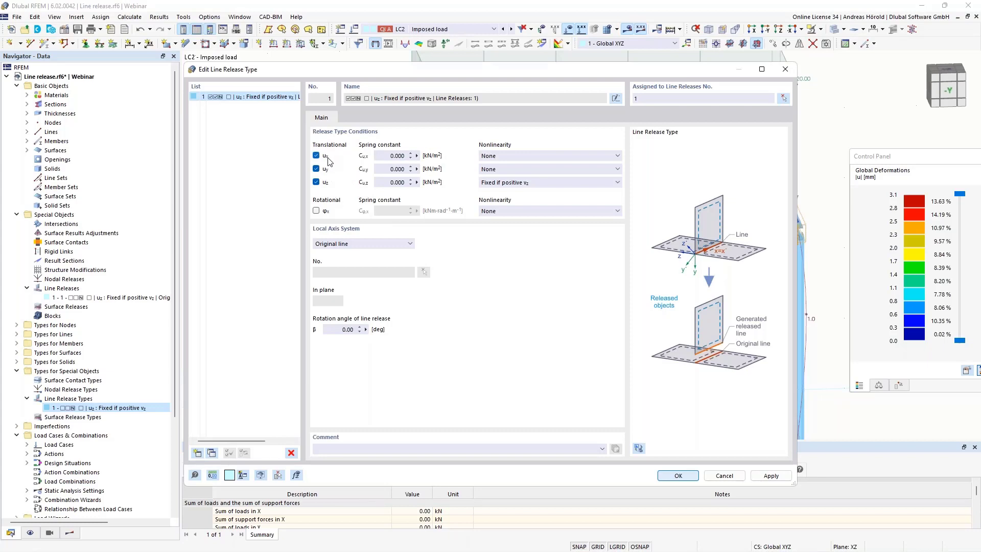
Set the spring constants Cu,x and Cu,y to 1 kN/m² and save the line release type, accepting deletion of the results.
double_click(388, 156)
text(1)
double_click(386, 169)
text(1)
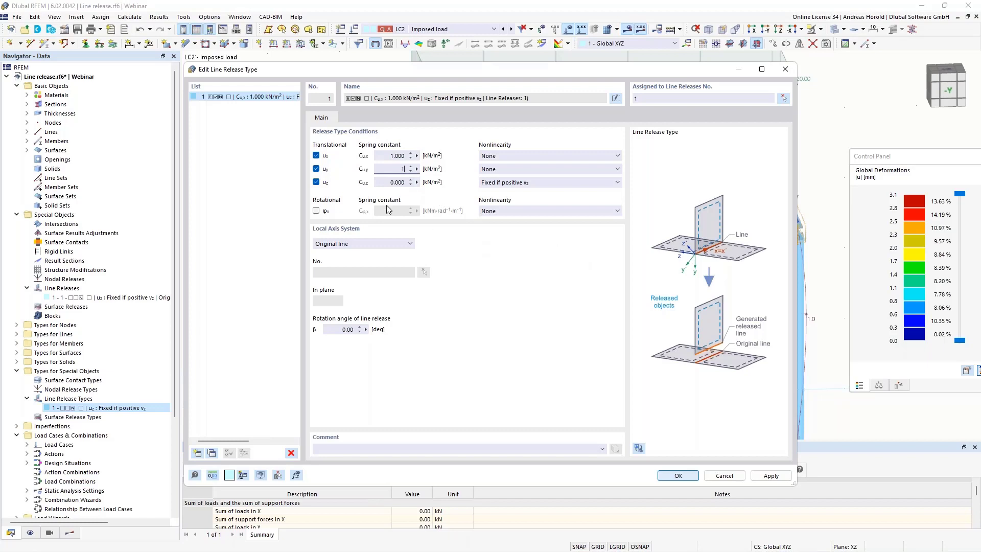
click(383, 156)
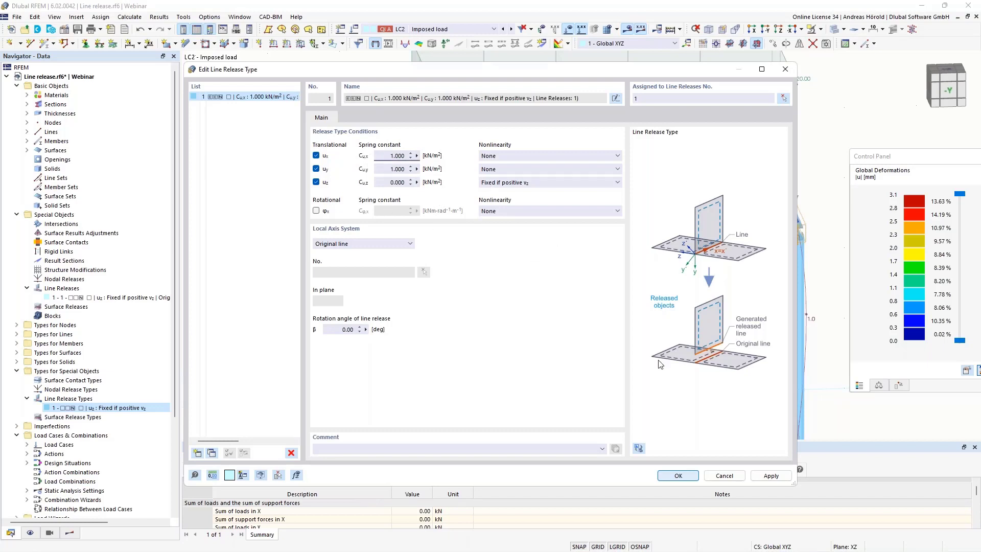
click(677, 475)
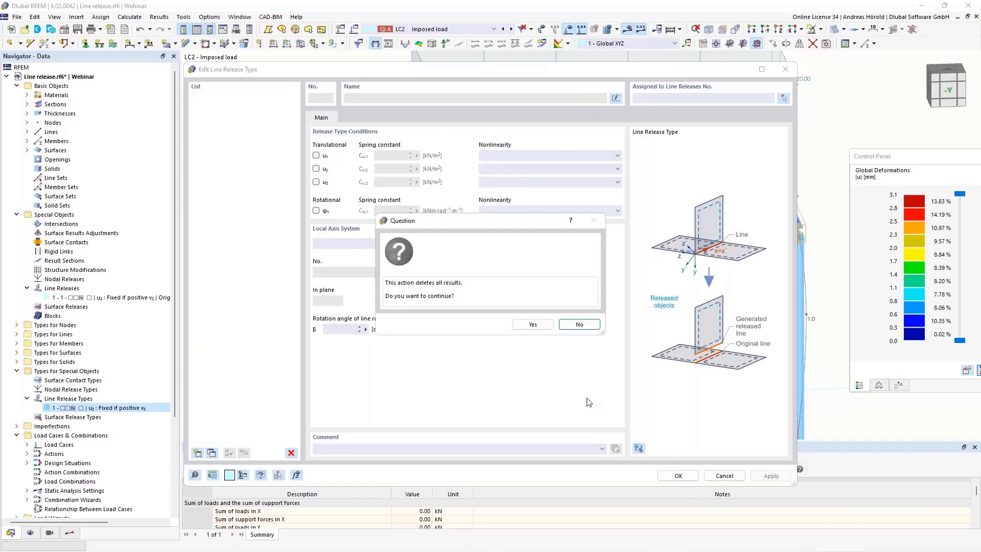
click(531, 323)
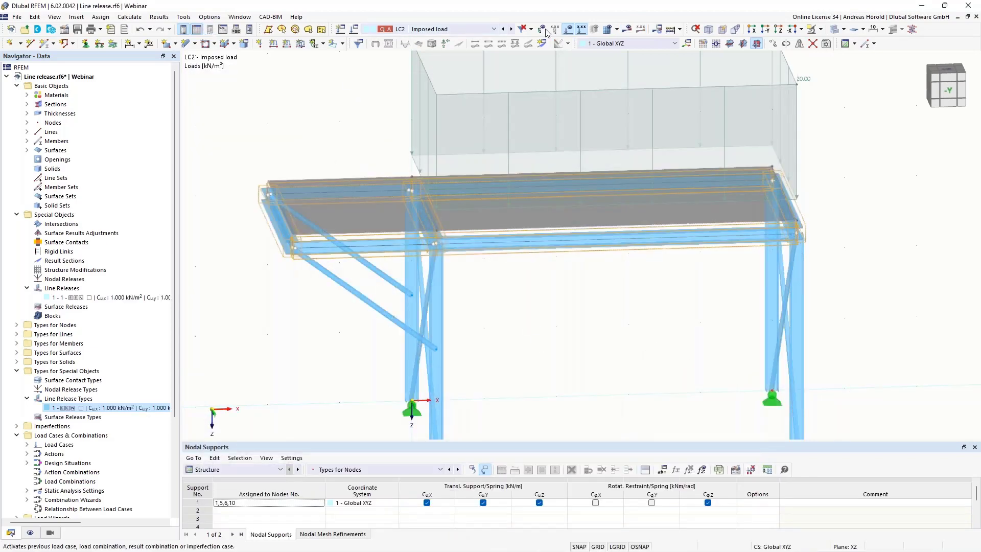
Calculate the imposed load case LC2 with the modified line release and display the global deformations.
click(628, 30)
click(537, 327)
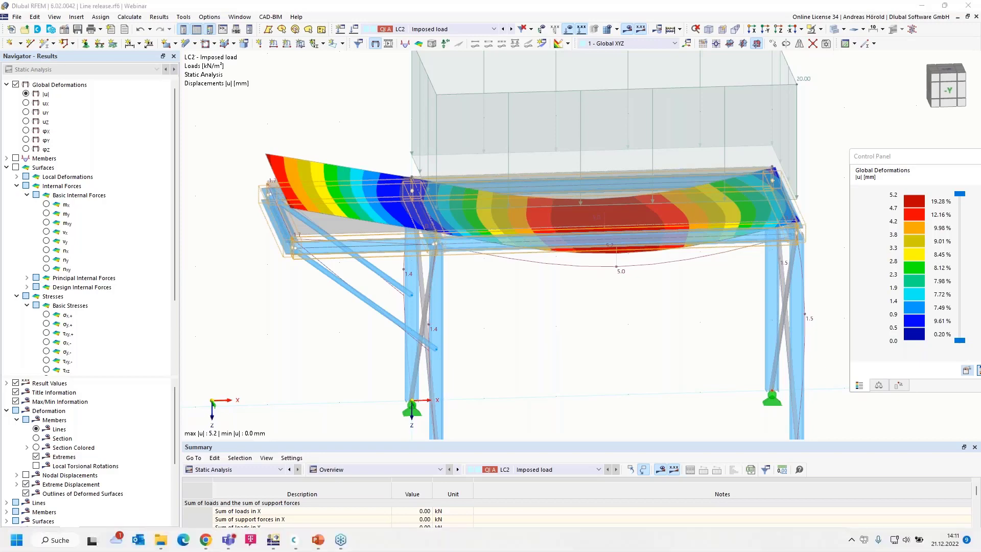
Switch to the PowerPoint presentation, advance to the slide on window zoom and deformation animation, and return to RFEM.
click(318, 539)
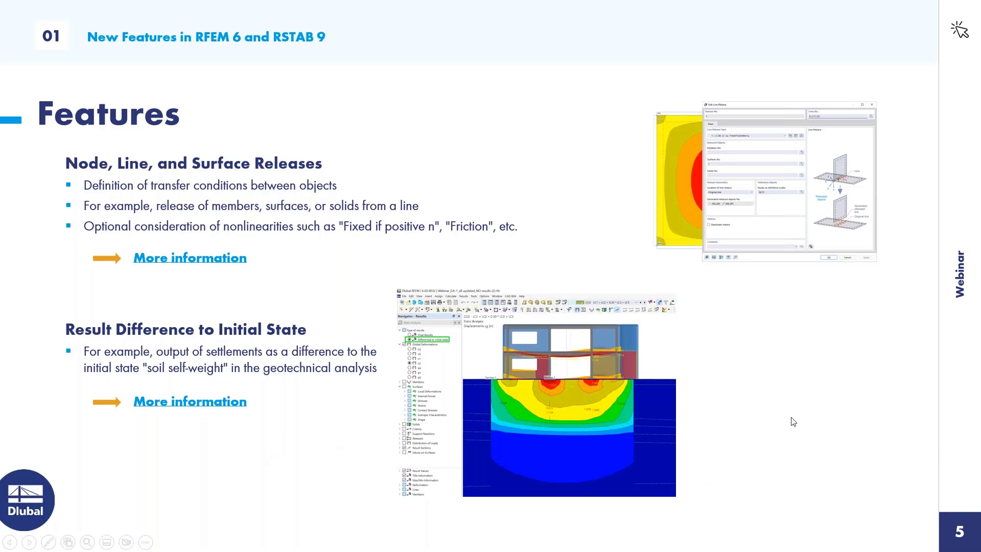
key(Right)
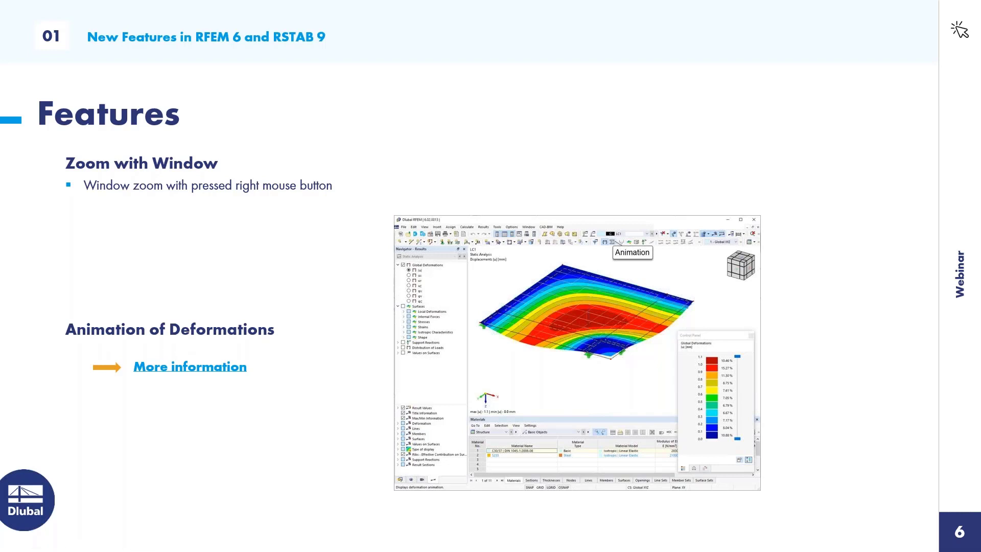
key(alt+Tab)
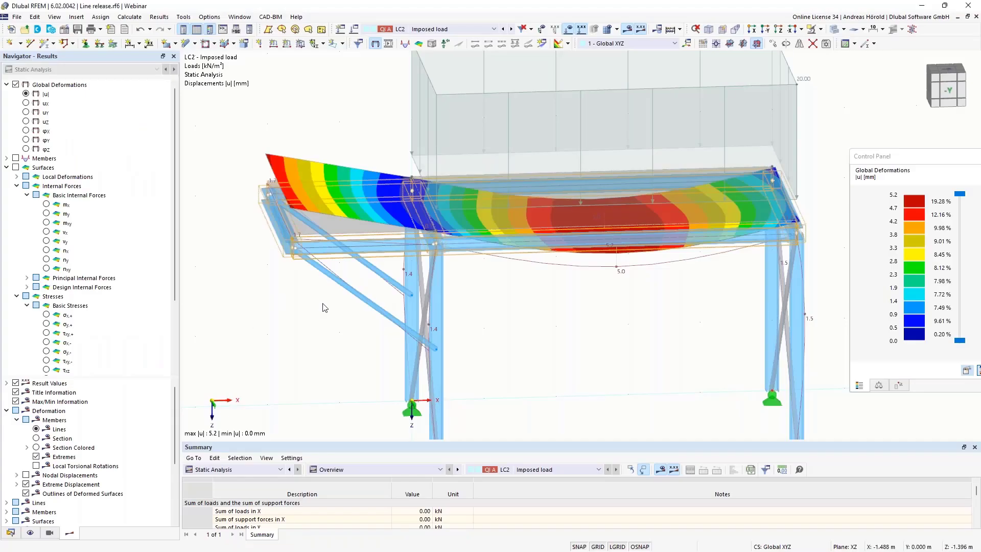
Clear the selection, examine a column's base support in close-up with window zoom, and return to the whole frame.
click(529, 315)
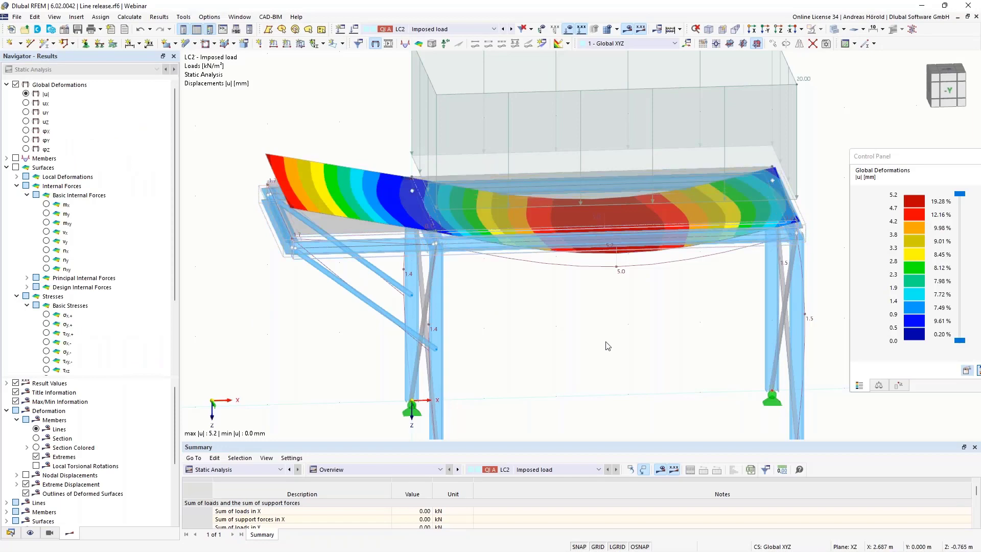
scroll(607, 342, down, 2)
scroll(608, 374, up, 1)
middle_drag(608, 374, 582, 306)
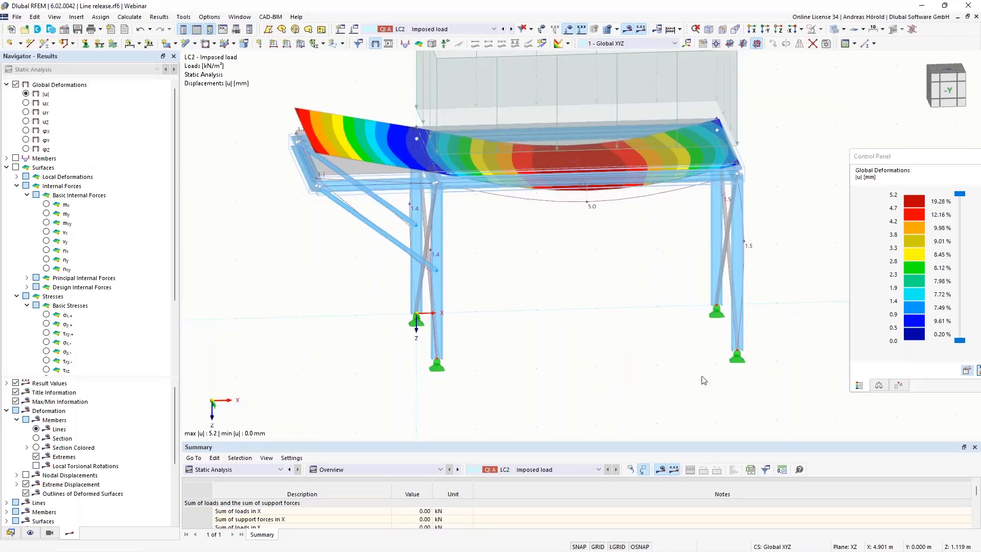
drag(691, 381, 778, 333)
drag(460, 341, 731, 132)
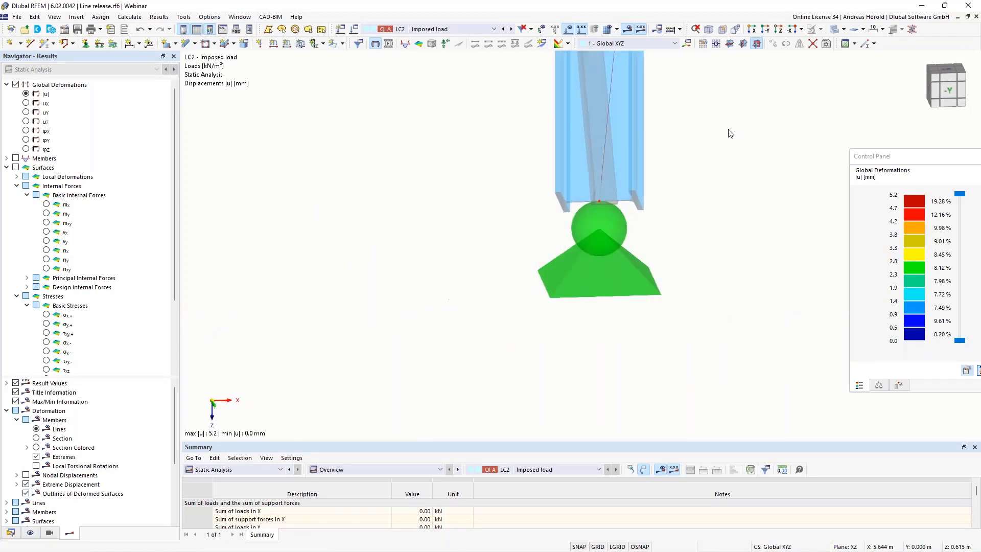
click(547, 259)
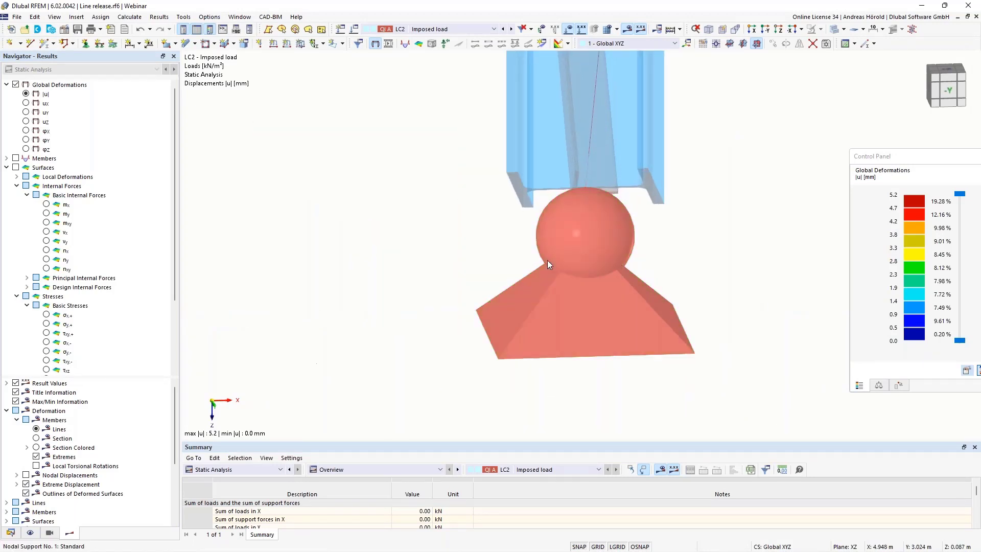
click(452, 249)
scroll(486, 236, down, 5)
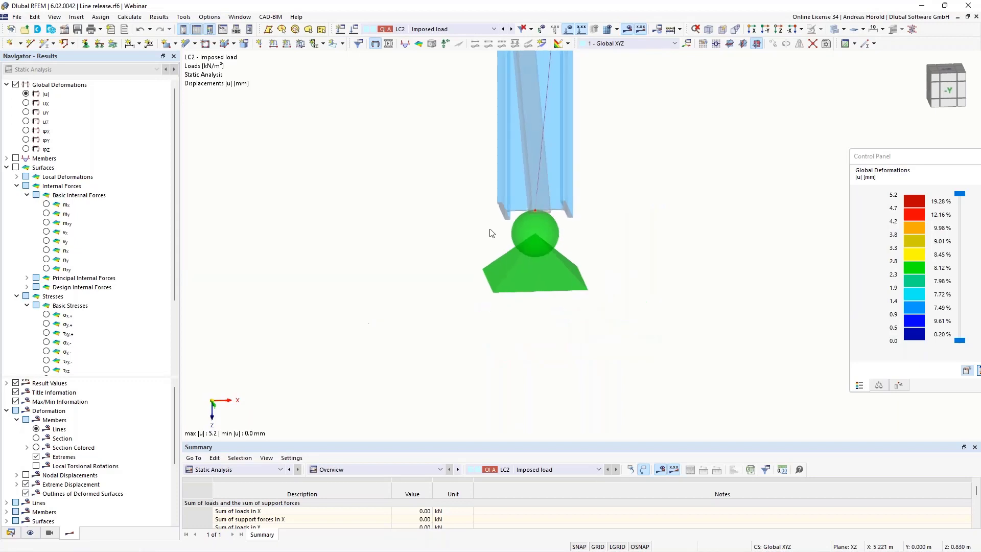
scroll(485, 222, down, 6)
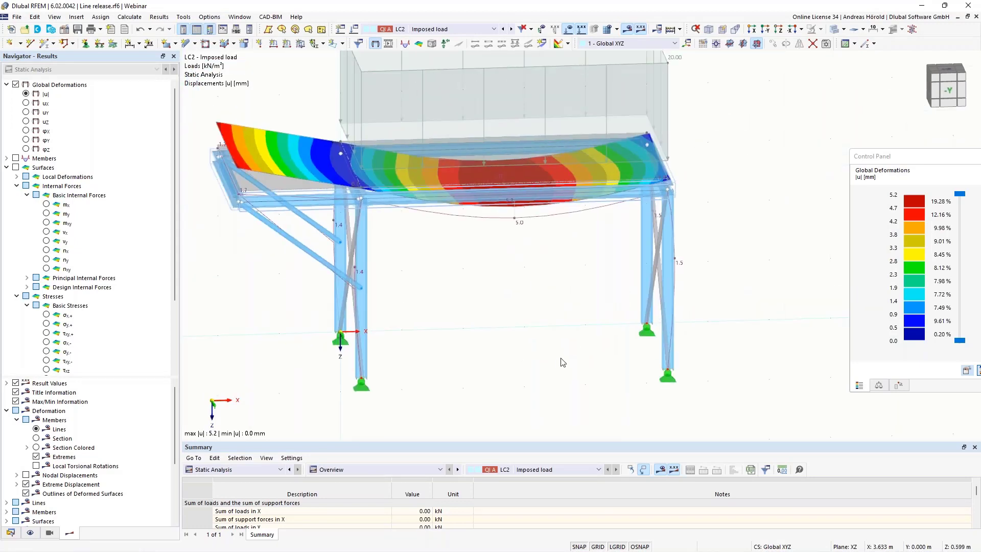
Examine the beam corner with the diagonal strut at the cantilever end in close-up and return to the whole frame.
scroll(545, 314, up, 1)
scroll(311, 232, down, 2)
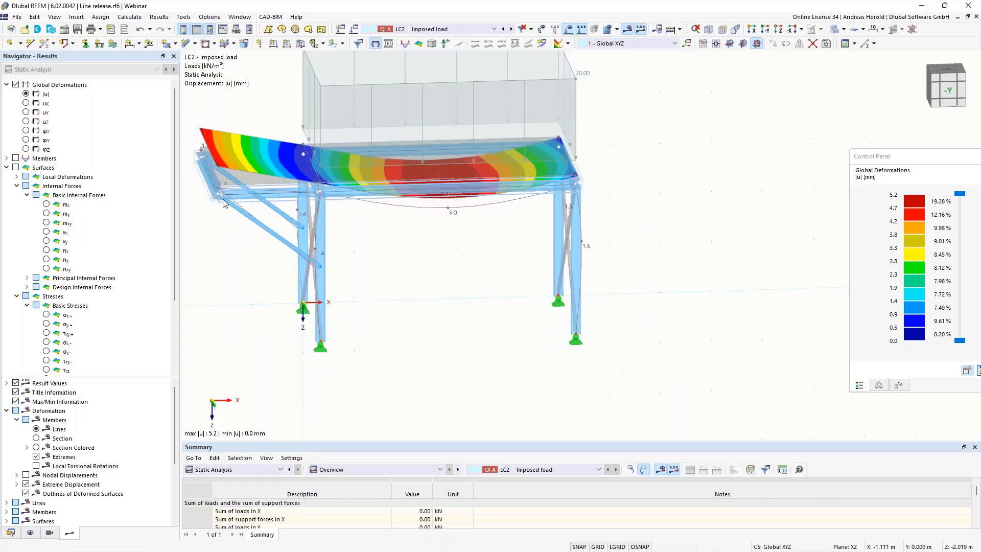
scroll(223, 202, up, 8)
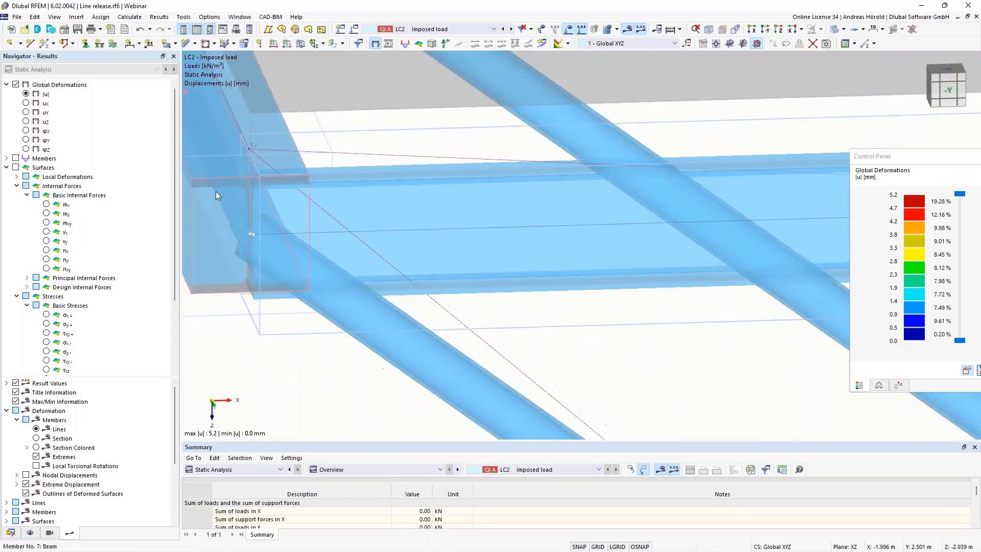
scroll(216, 191, down, 8)
middle_drag(524, 307, 532, 282)
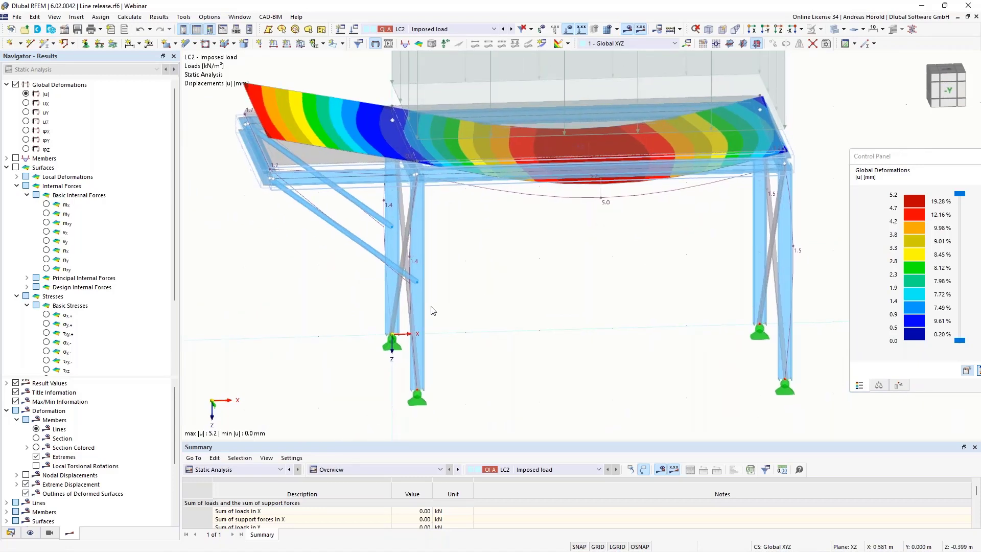
Display the model as a Wireframe Model instead of a transparent one.
click(844, 28)
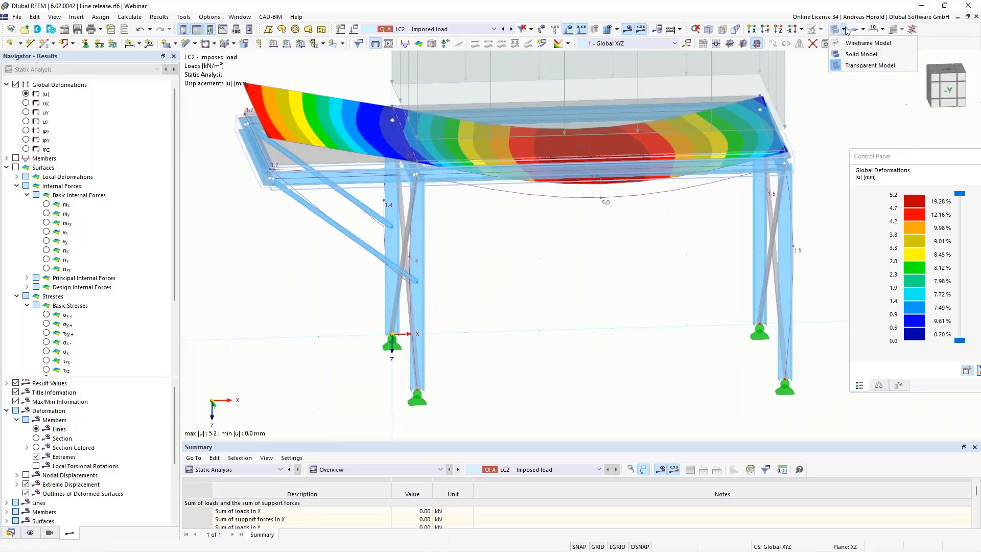
click(845, 42)
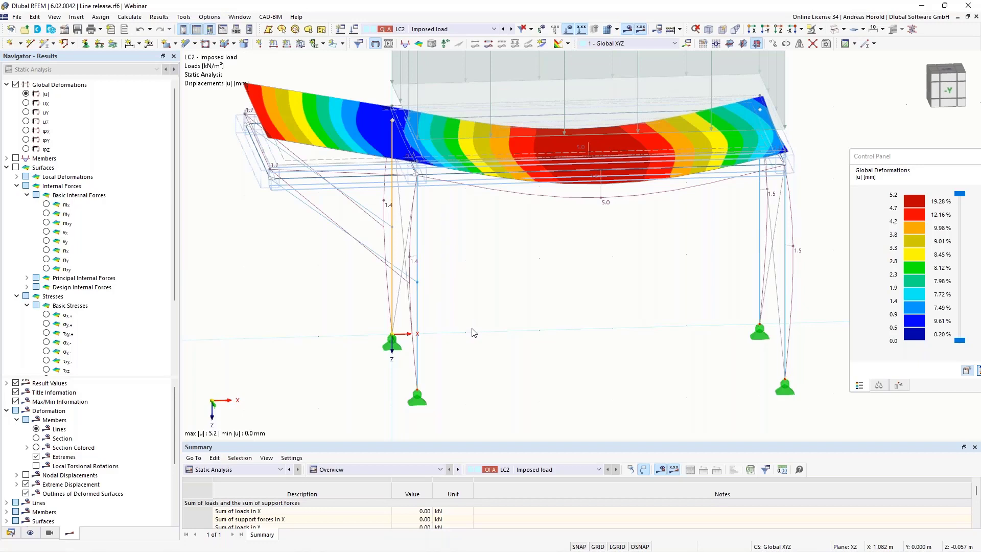
Review the member properties of a front column and the member commands available for the opposite column, changing nothing.
double_click(418, 319)
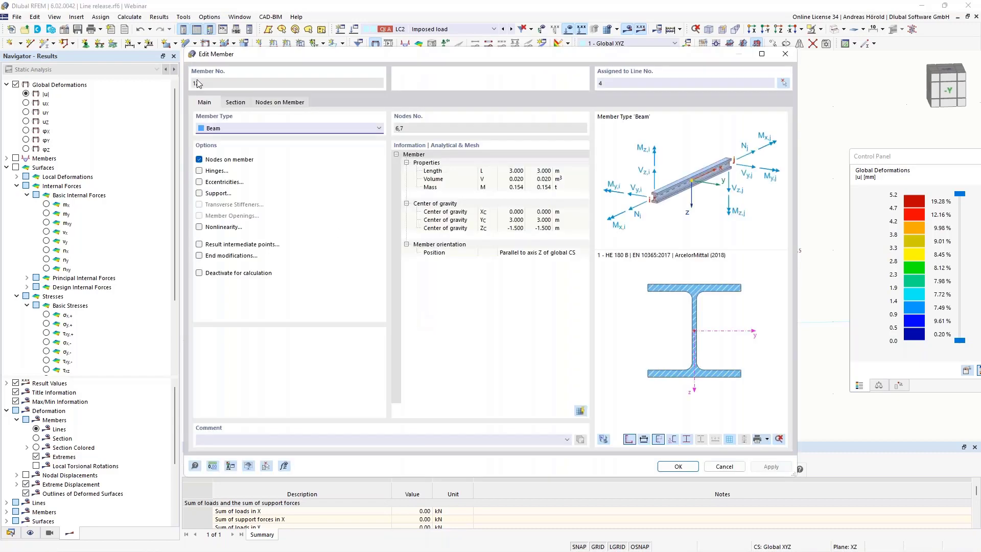
click(724, 466)
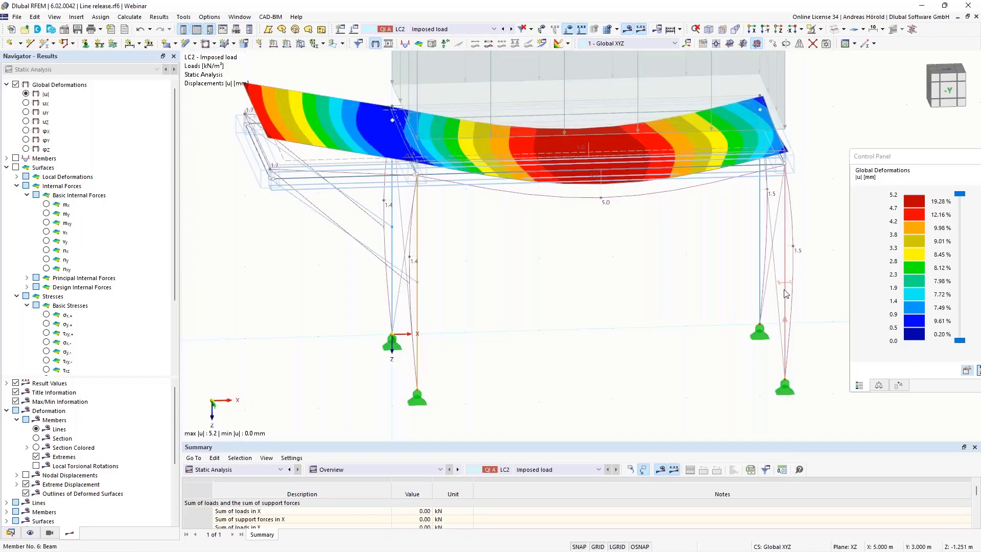
right_click(785, 293)
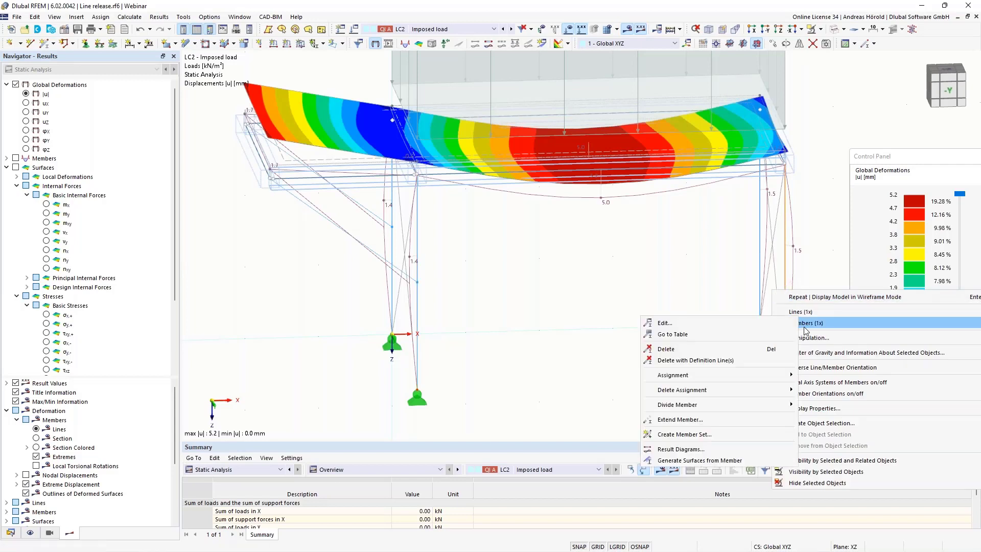
click(628, 296)
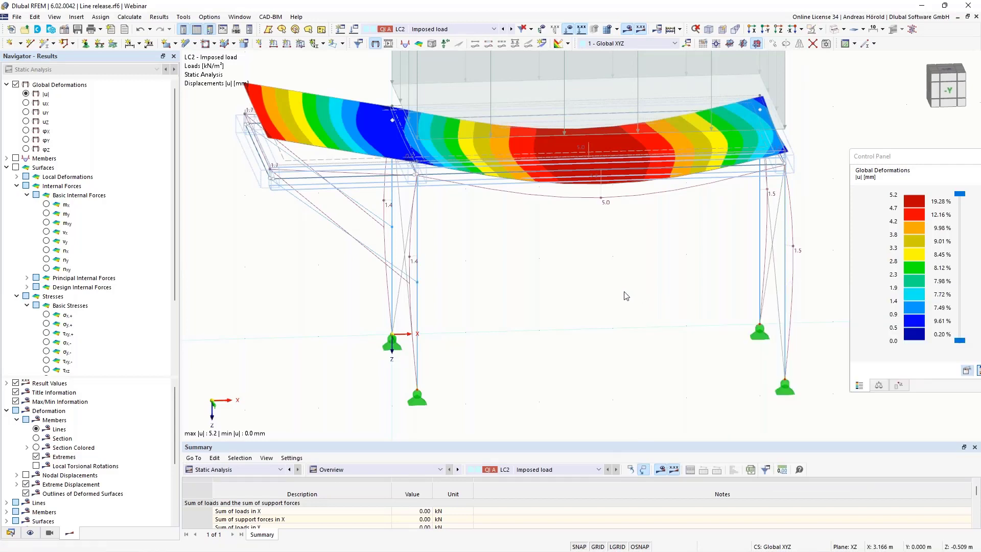
Select both columns on the cantilever side of the frame together as a multiple selection.
click(418, 311)
click(392, 289)
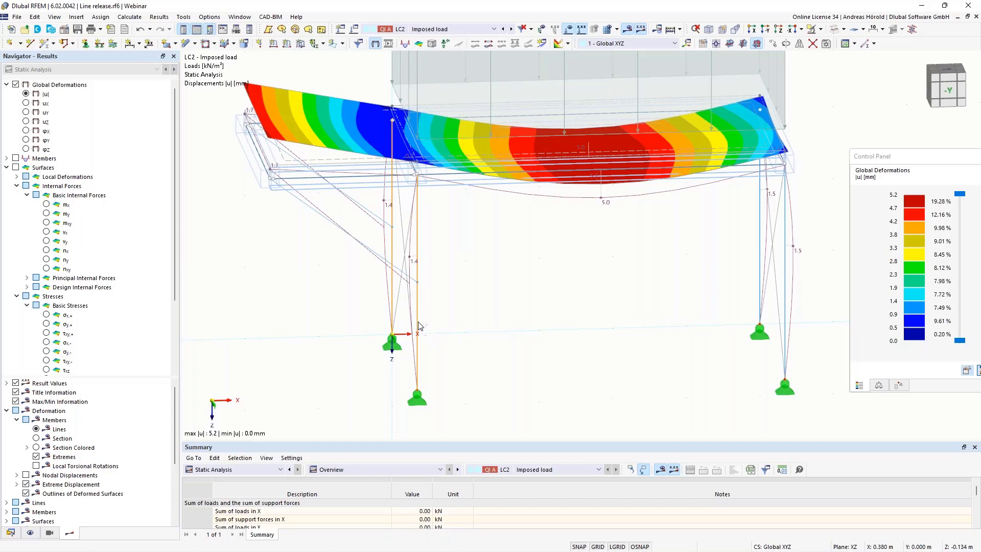
ctrl+drag(417, 317, 418, 282)
Animate the deformations and display the member deformations as Section Colored.
click(389, 44)
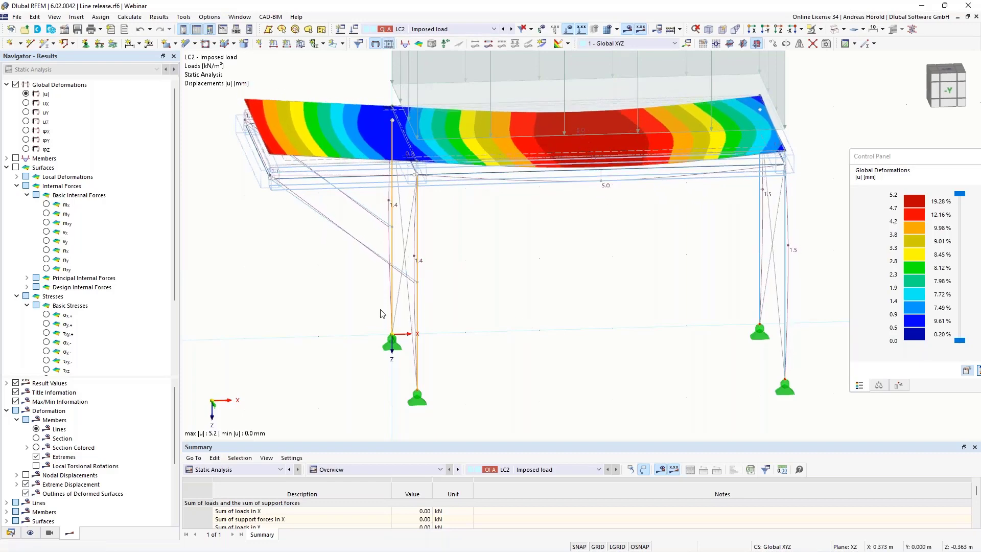
click(36, 448)
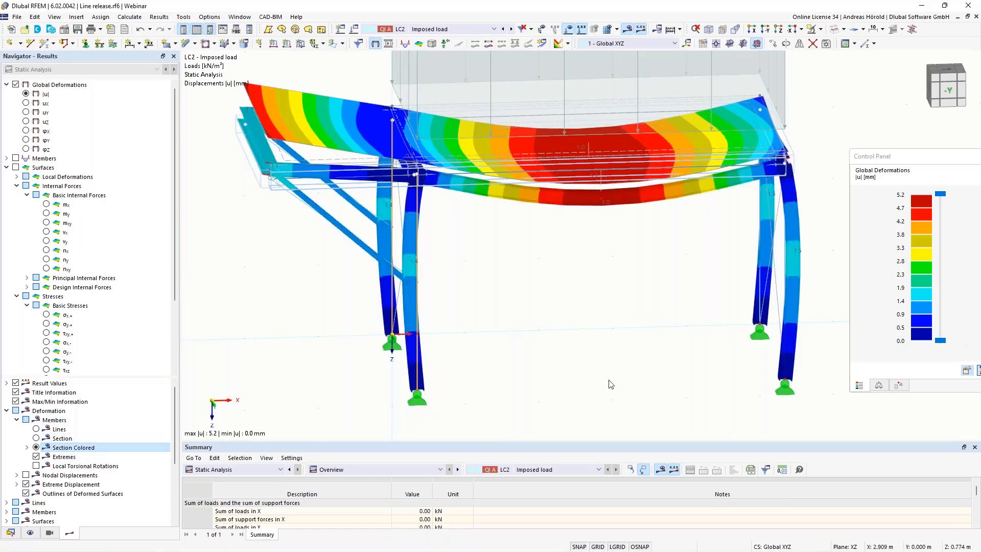
click(389, 43)
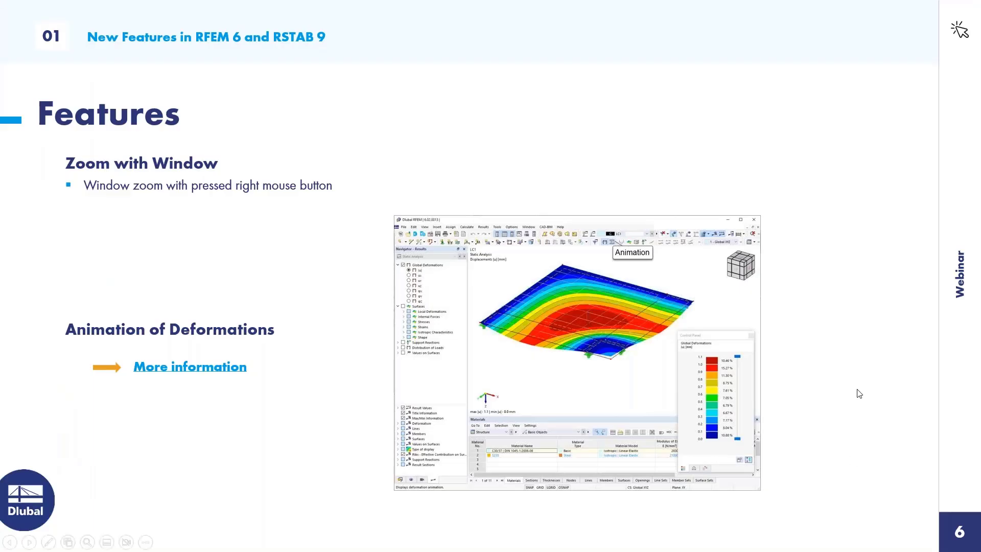
Return from the presentation to RFEM and save the line release model as a version.
click(859, 393)
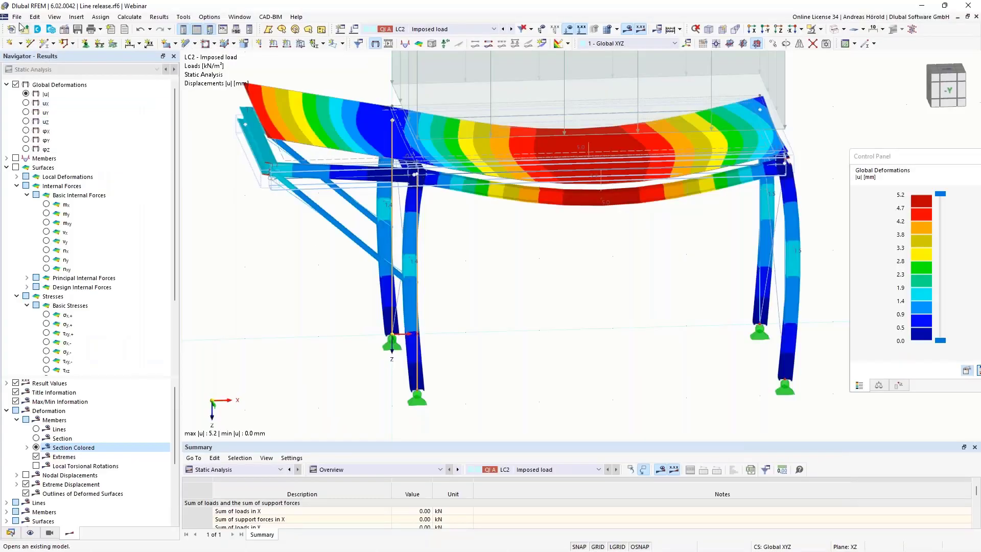
click(17, 17)
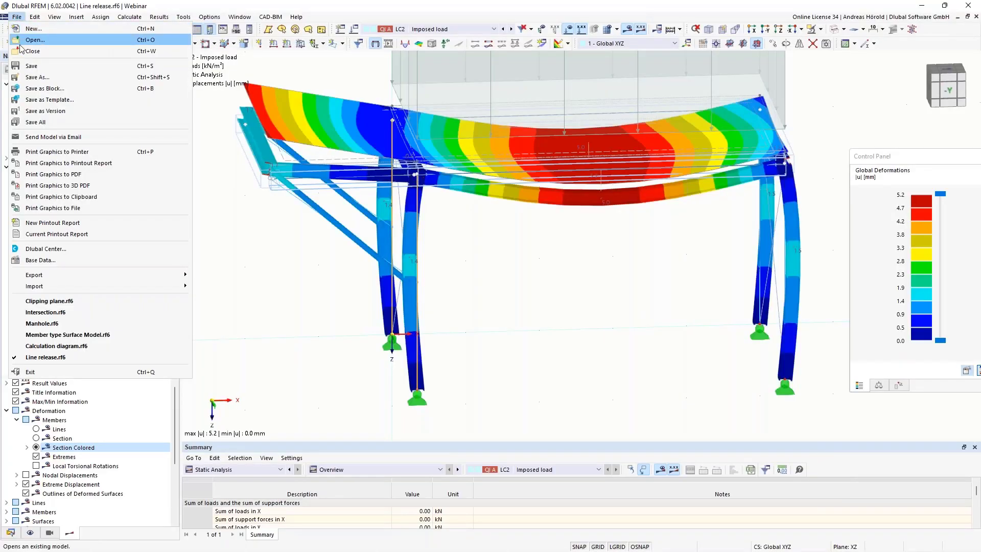
click(40, 111)
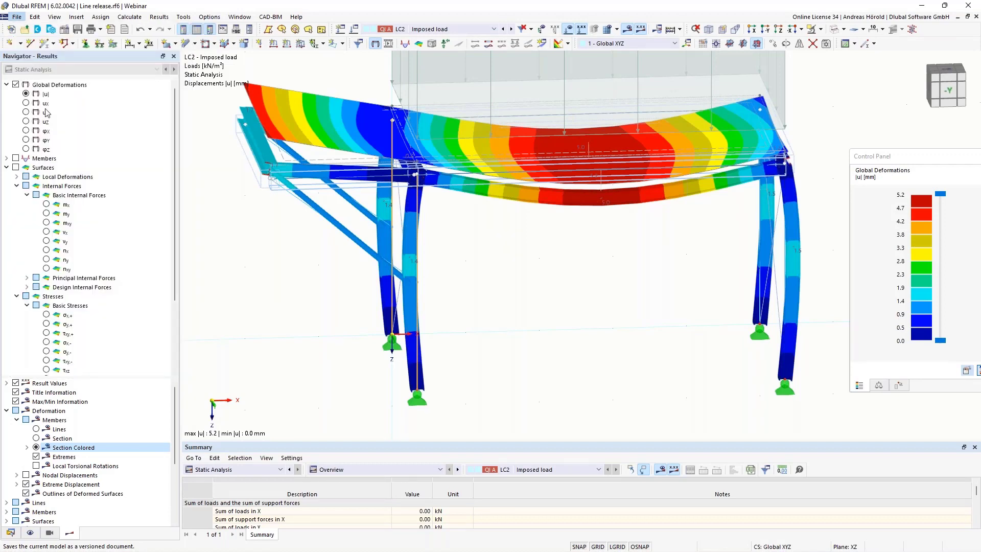
Review the saved versions in the history of the model's base data and close it without changes.
click(66, 29)
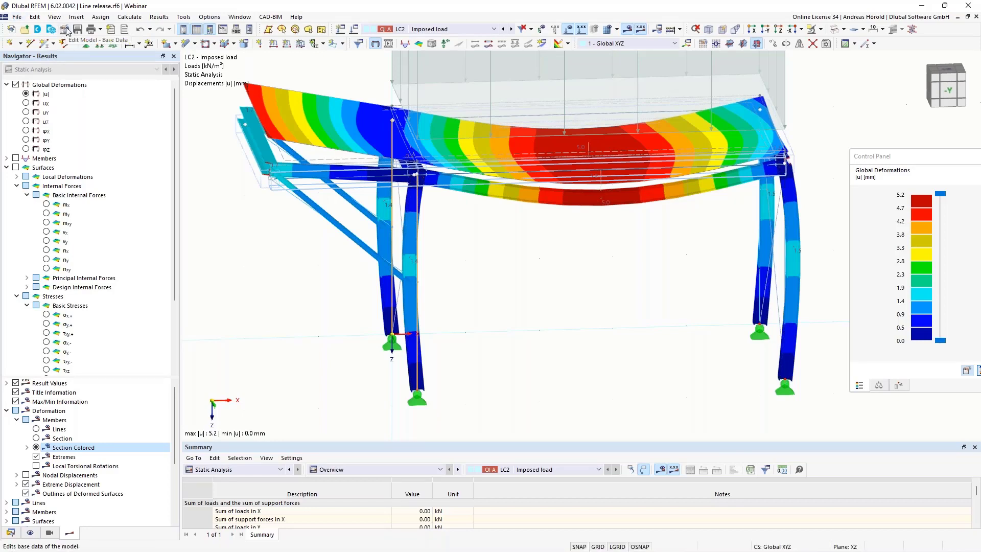
click(65, 30)
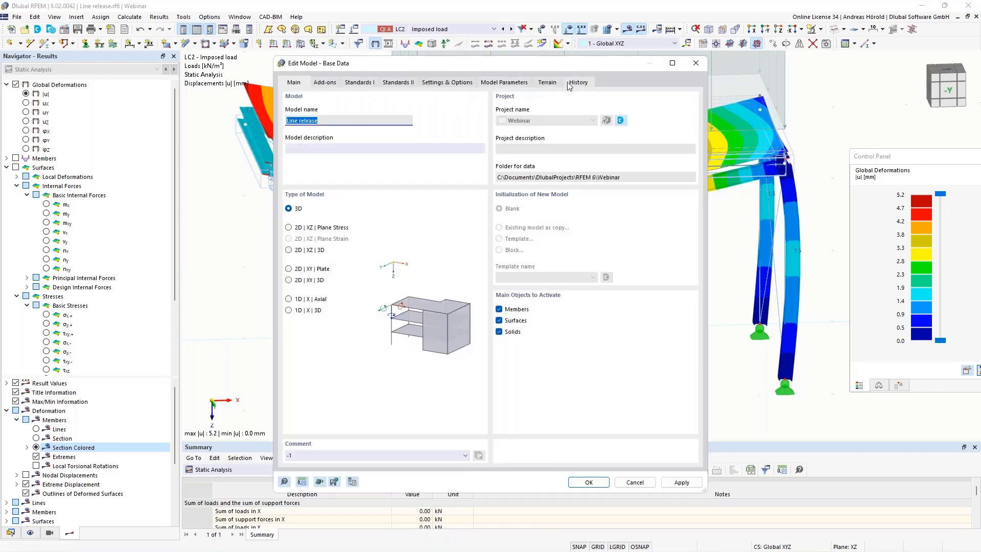
click(582, 85)
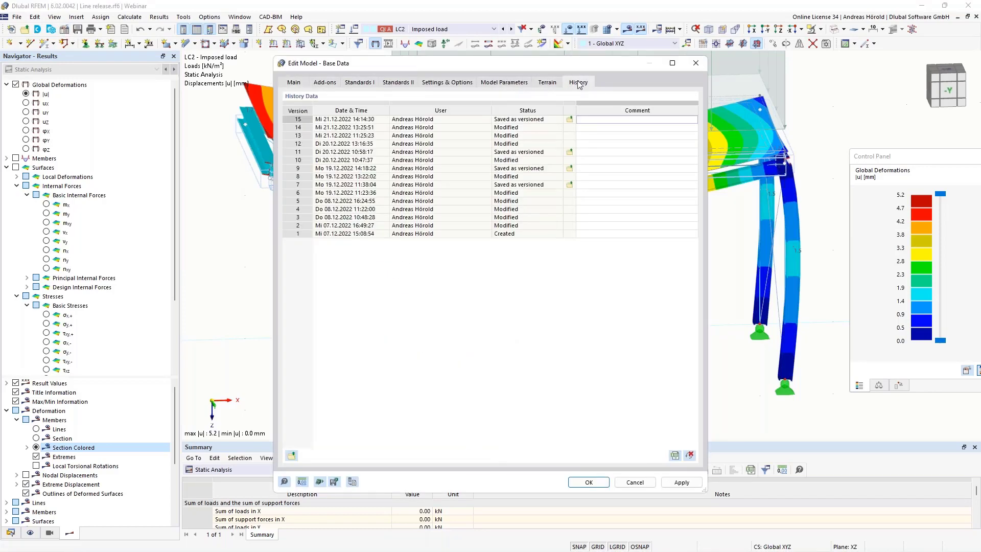
click(583, 121)
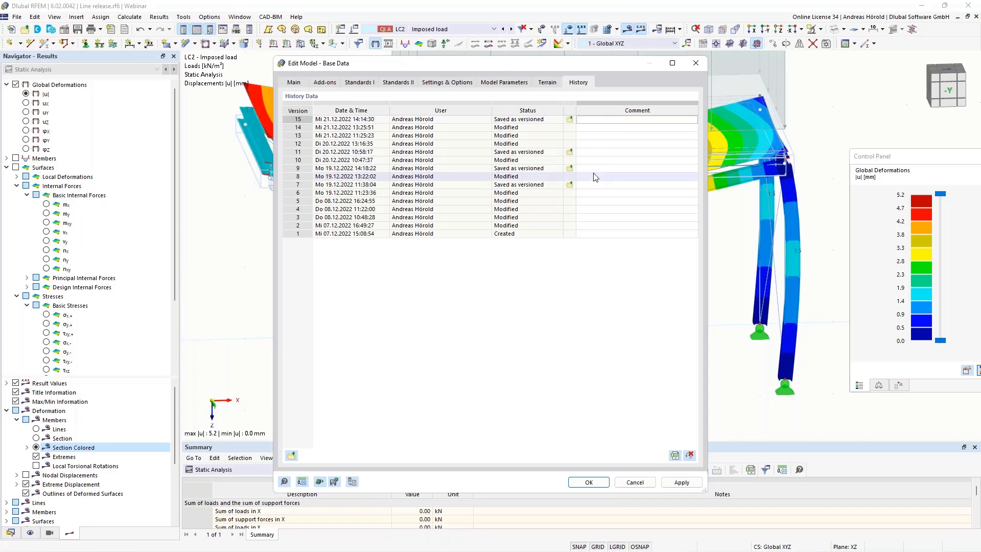
mouse_move(595, 176)
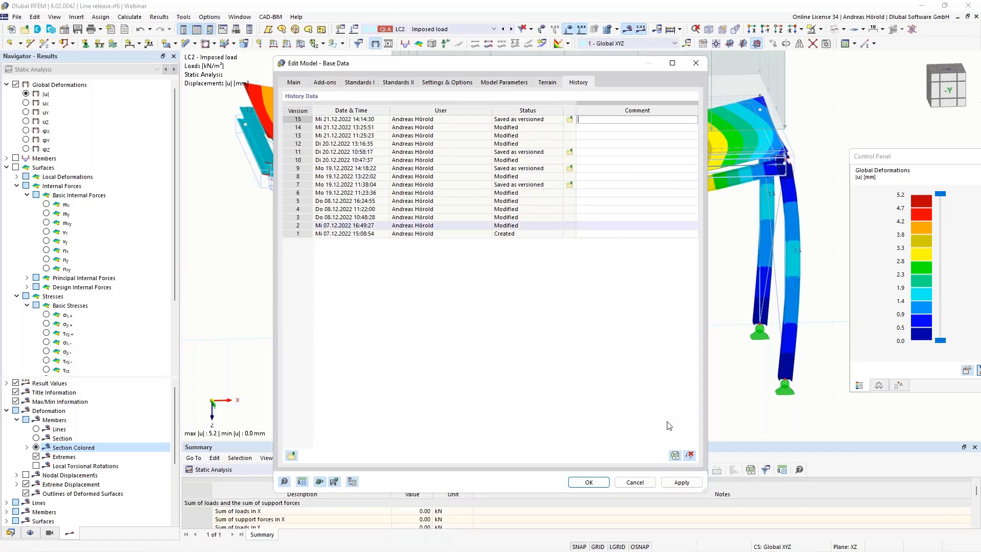
click(634, 483)
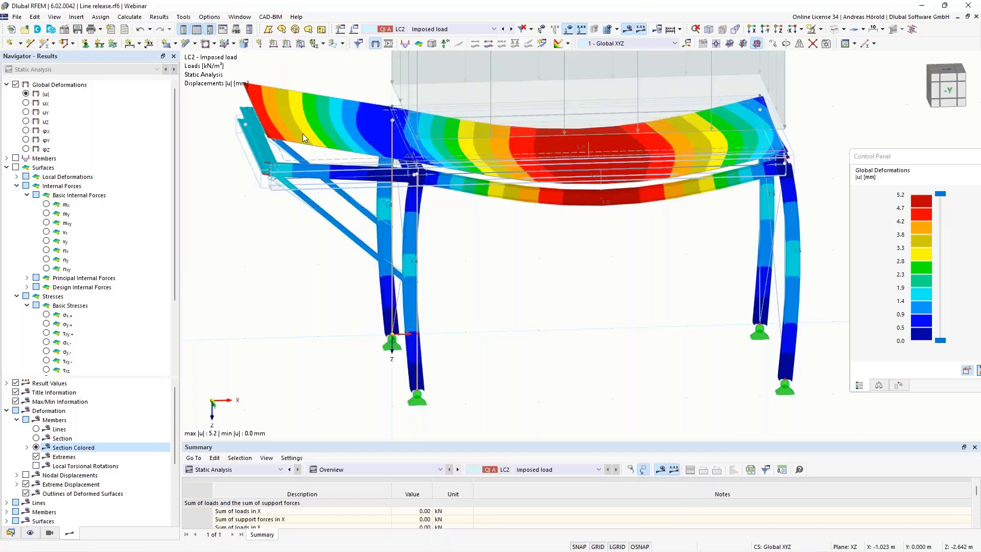
Try automatic saving to a backup copy every 10 minutes in the program options, switch it off again and discard the changes.
click(208, 18)
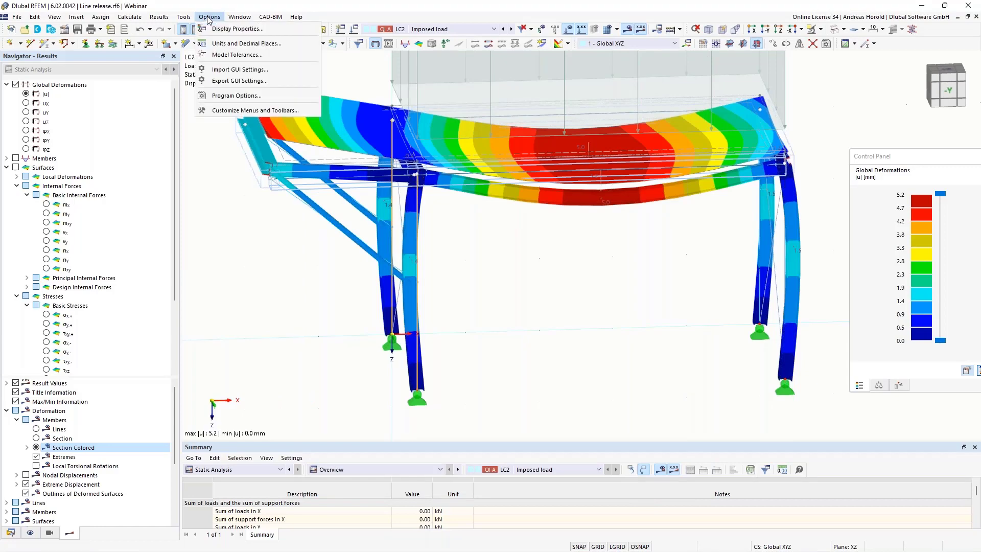
click(234, 97)
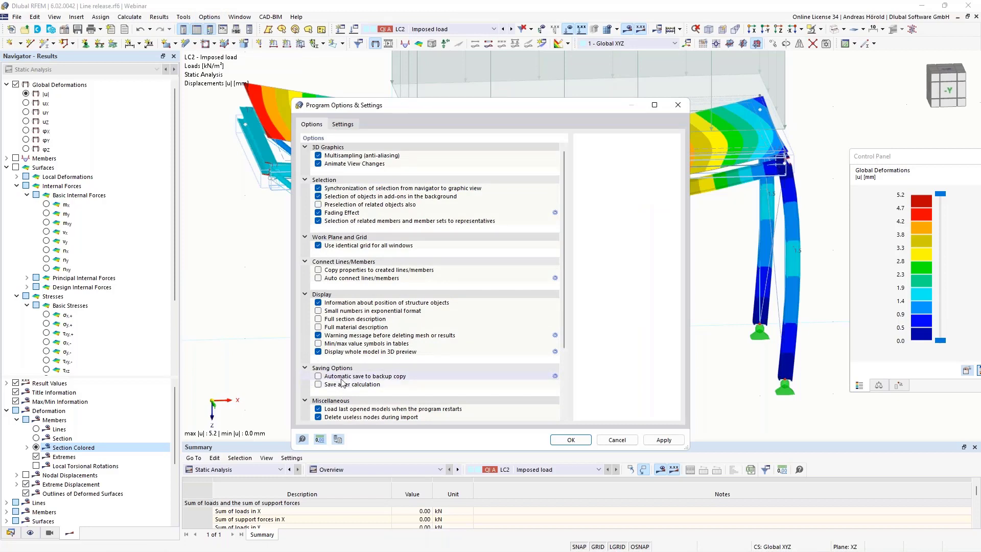
click(318, 376)
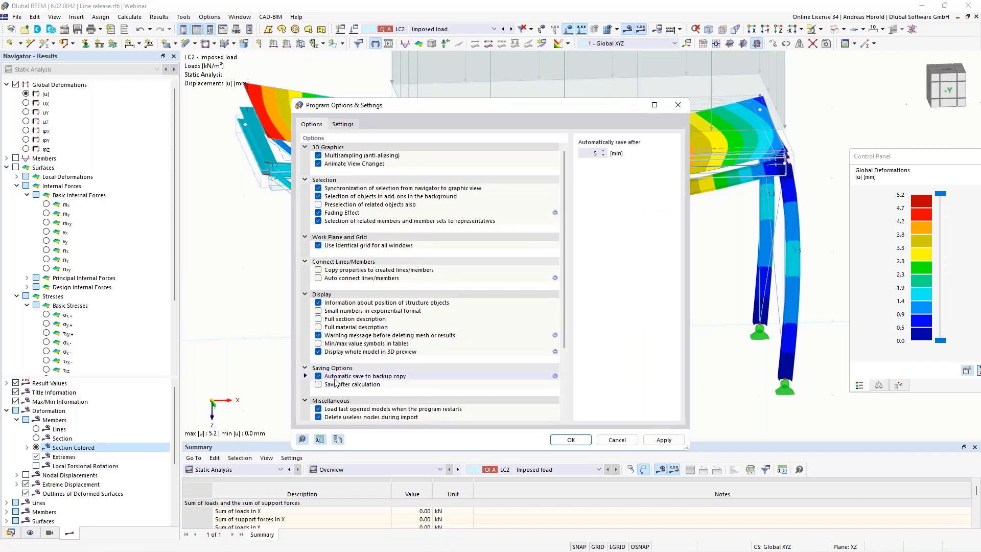
click(604, 152)
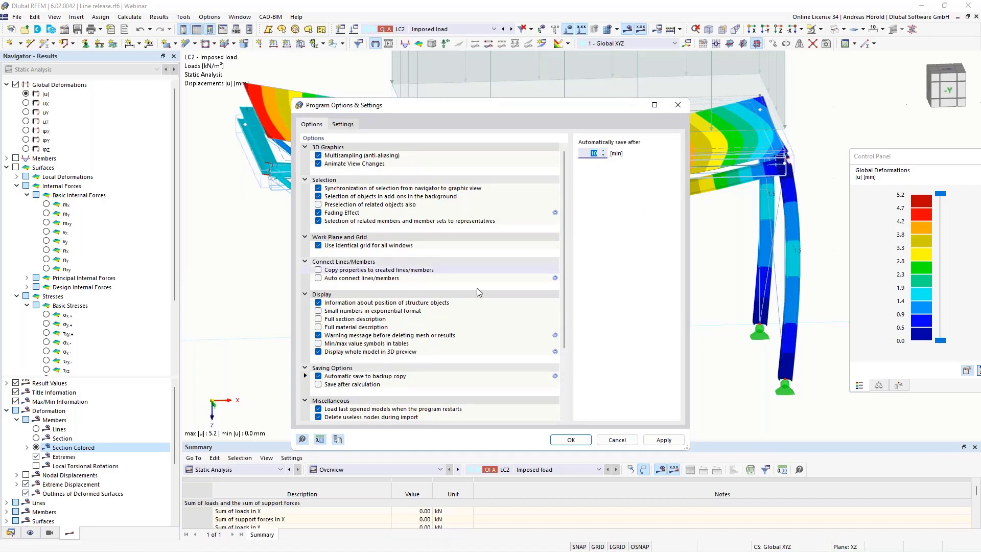
click(318, 376)
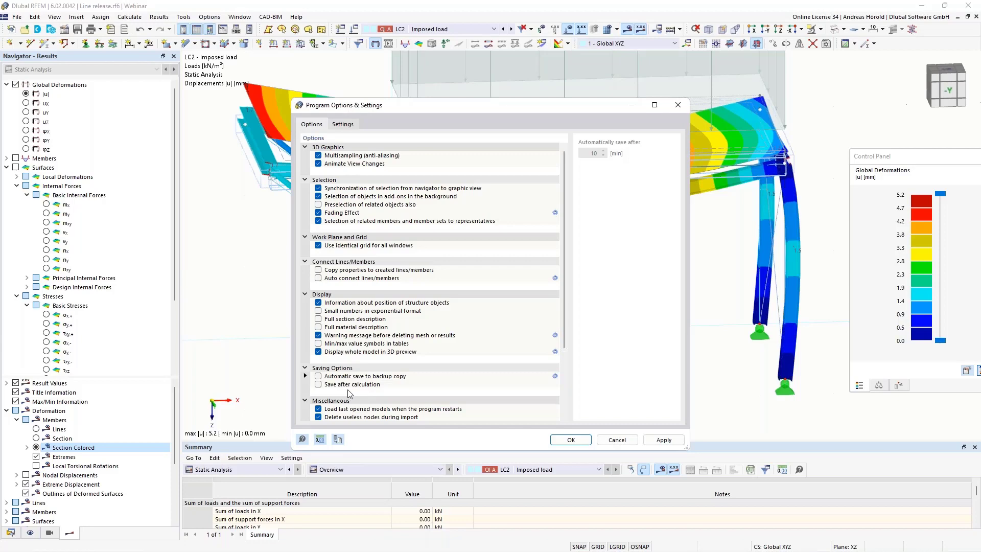
click(617, 440)
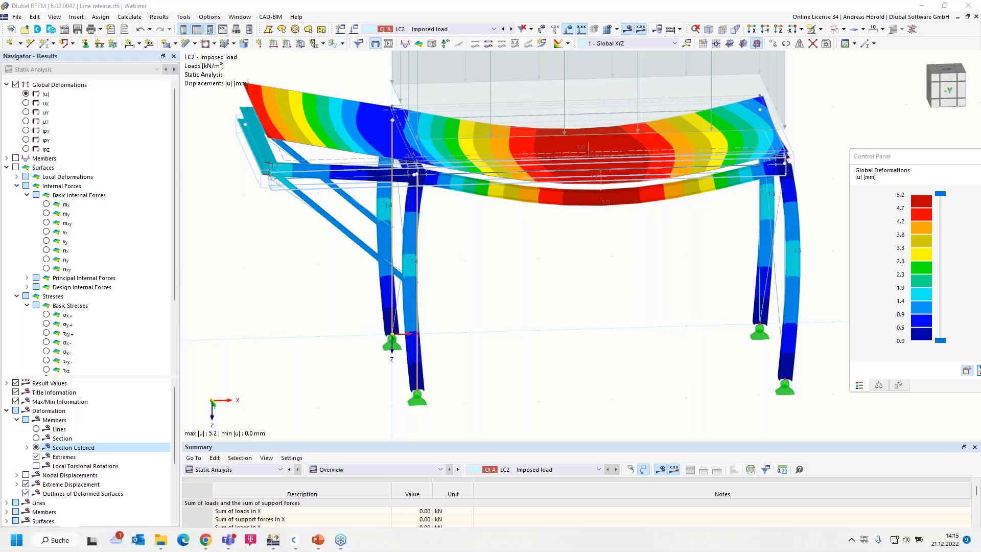
Switch to the presentation, show the slide on result values on isolines and 3D mouse support, and return to RFEM.
key(alt+Tab)
click(869, 337)
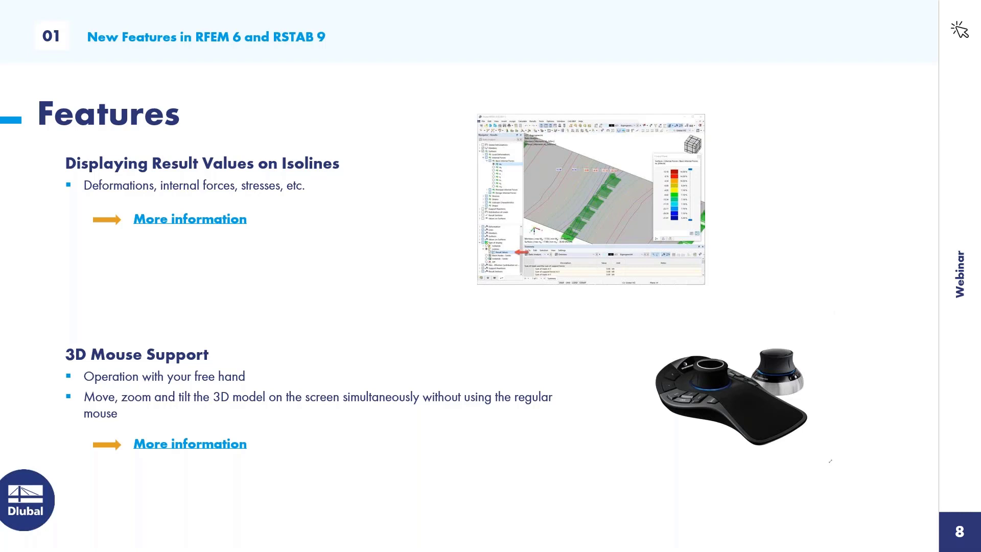
key(alt+Tab)
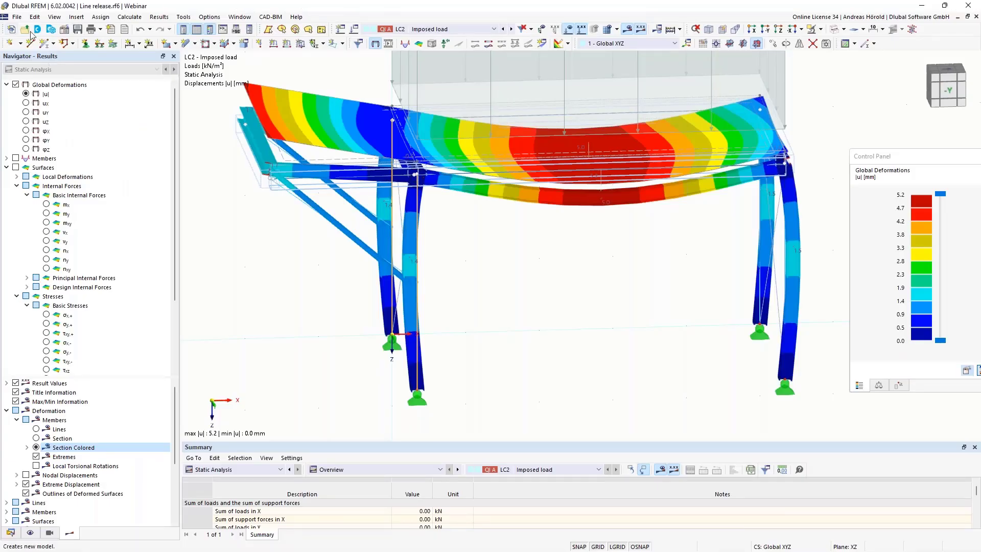
Show the deformation results of the structure in Z-direction with the load display turned off.
click(628, 30)
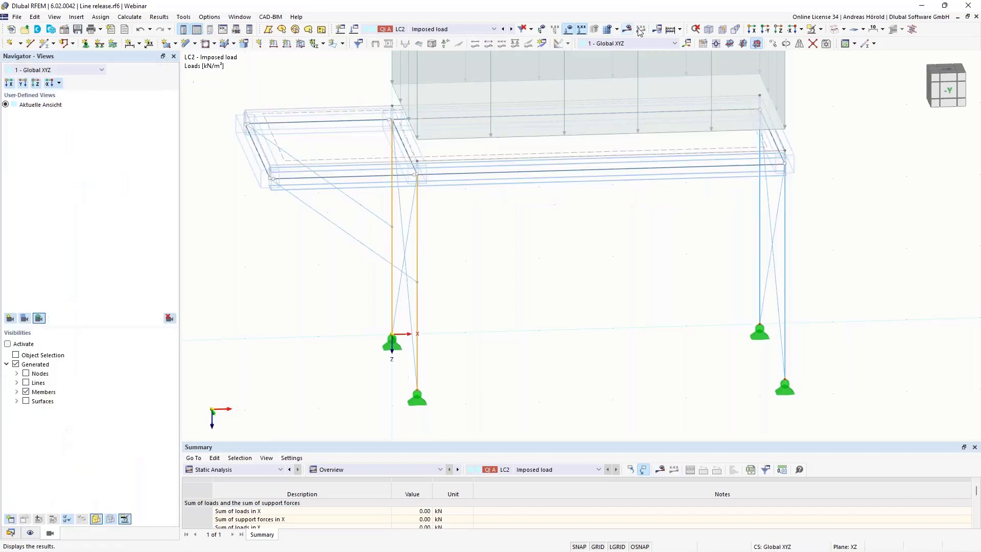
click(782, 30)
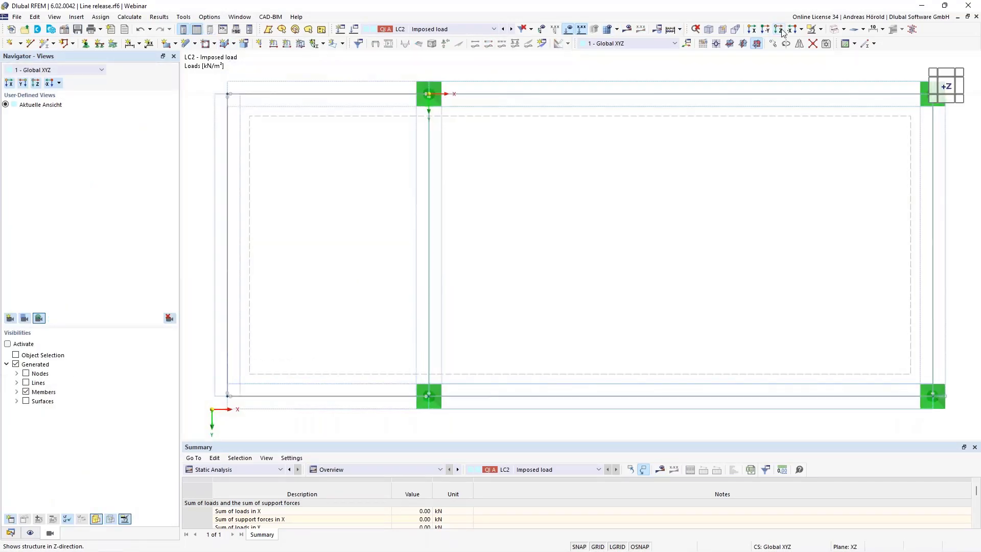
click(627, 29)
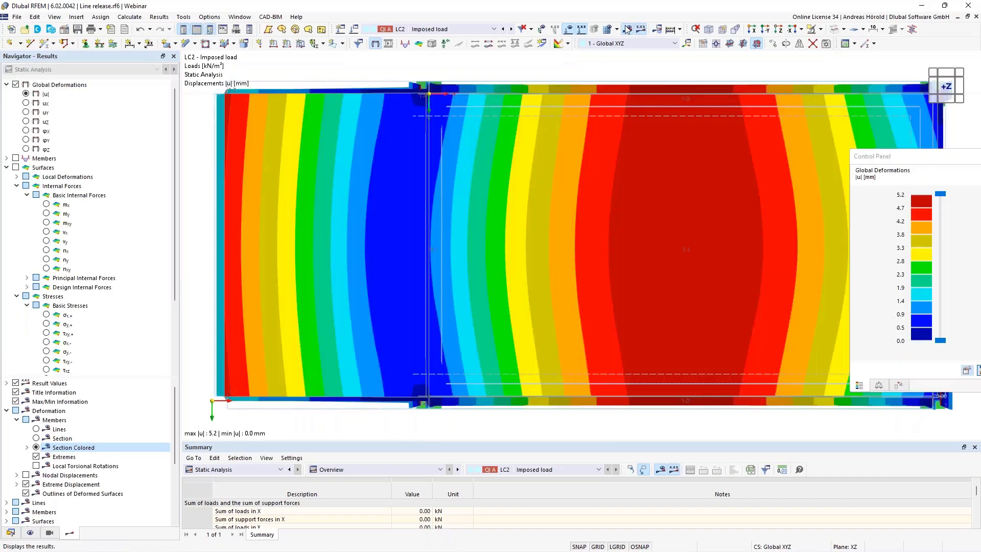
click(567, 29)
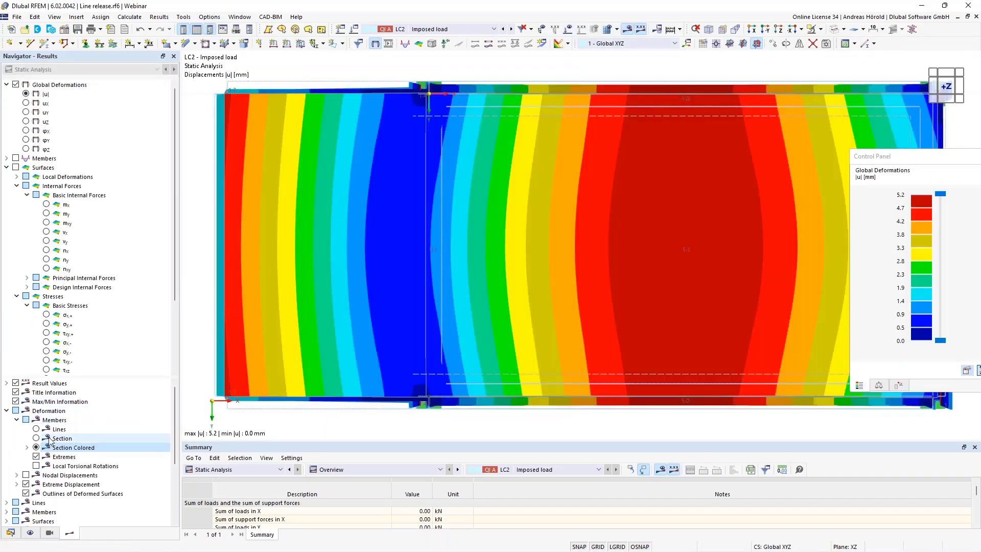
Display the member deformations as Lines and the surface deformations as Isolines with Result Values.
click(37, 428)
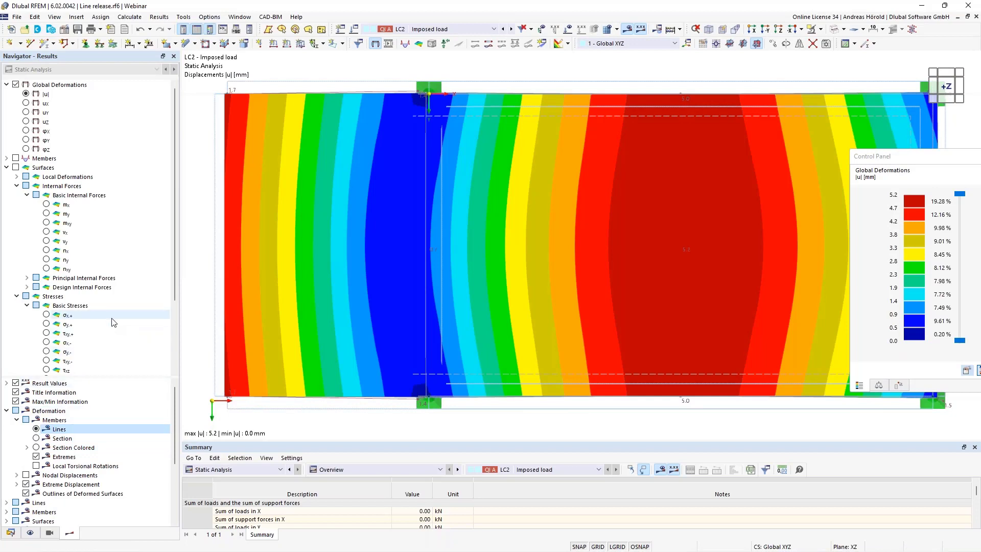
scroll(33, 439, down, 4)
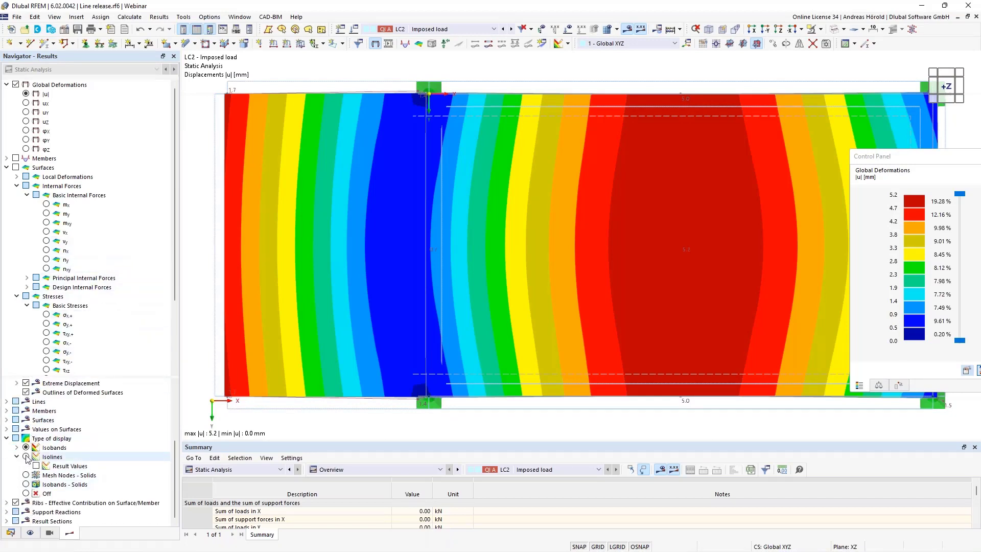
click(26, 457)
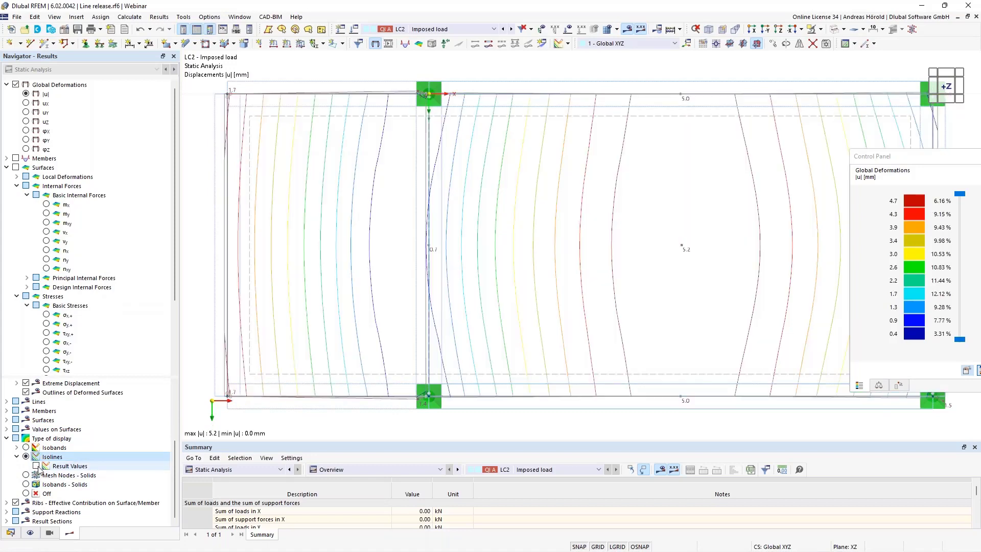
click(36, 466)
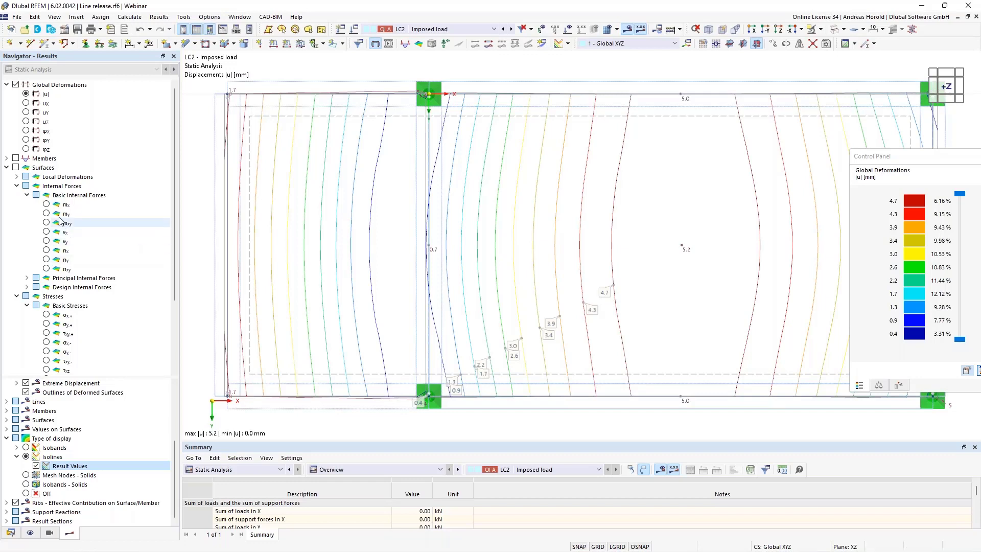
Display the surface moments mx and view the structure in the default axonometric view and in perspective mode.
click(46, 204)
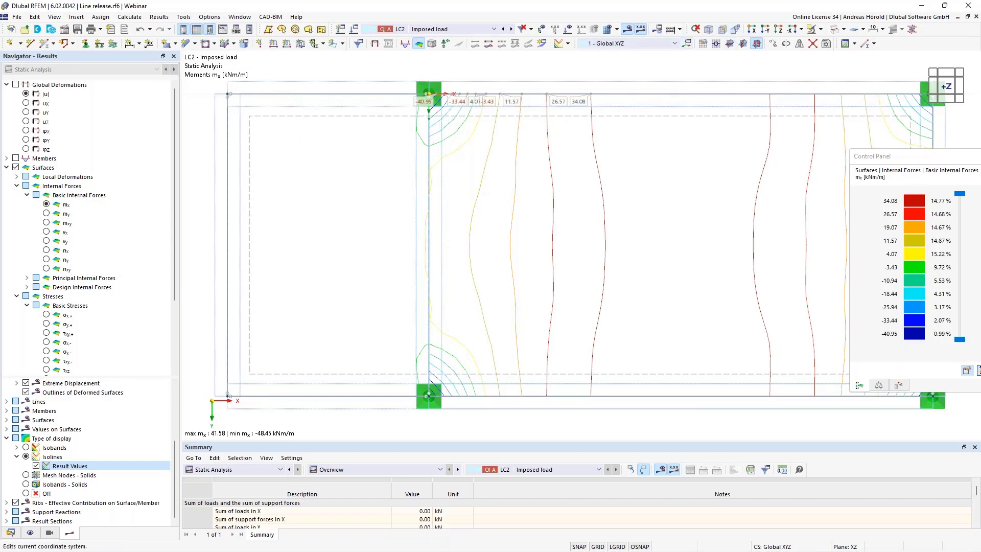
click(709, 29)
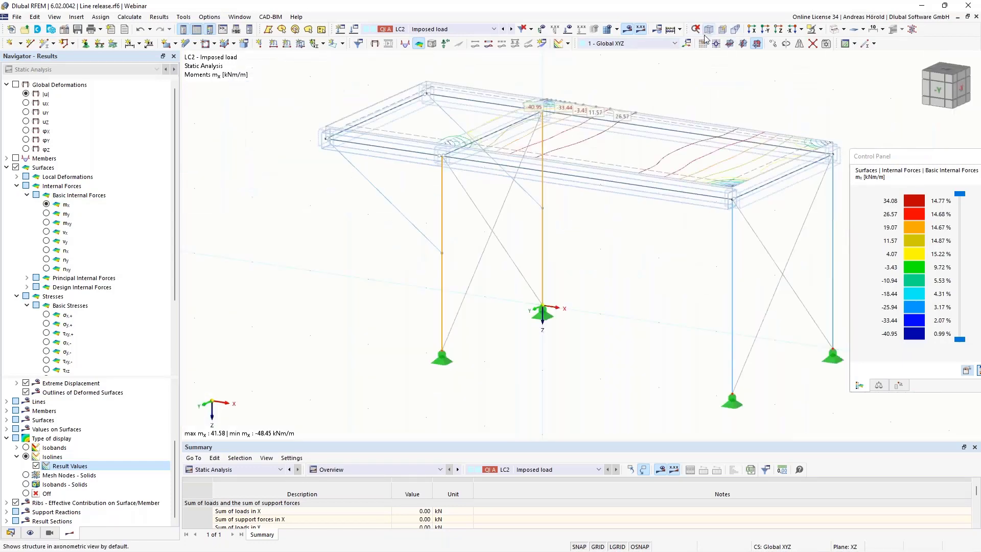
click(735, 29)
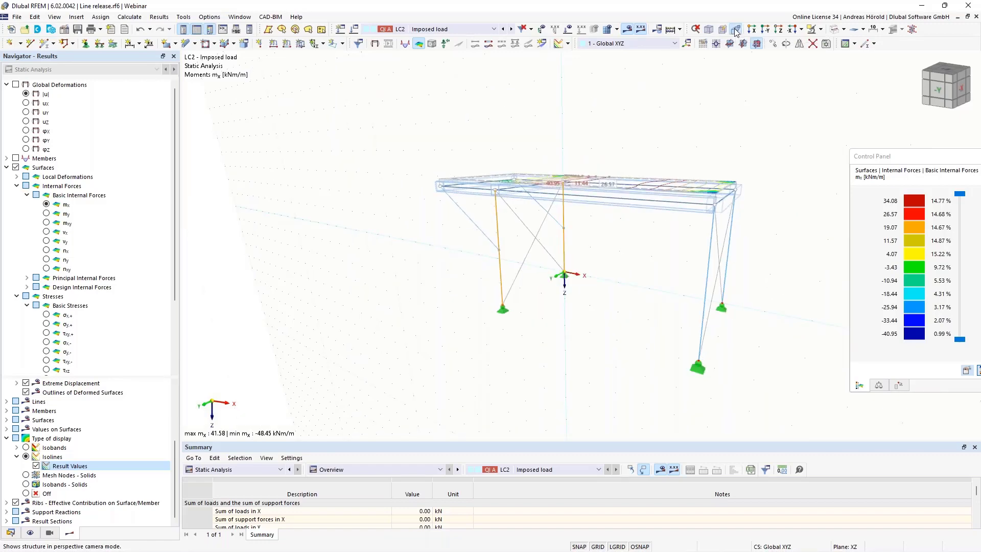
scroll(574, 337, up, 5)
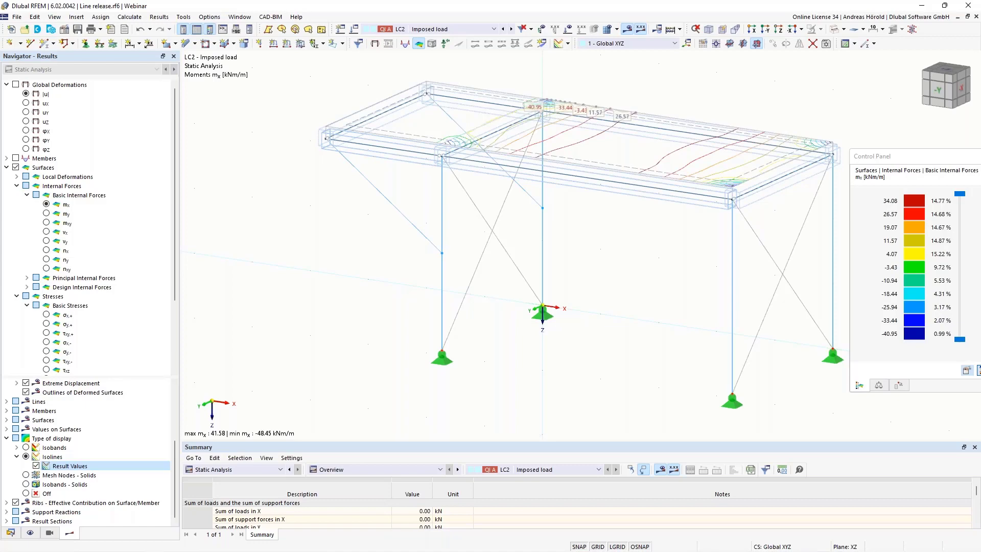
Advance the presentation, return to RFEM and make Calculation diagram.rf6 the active model with the Line release.rf6 tree collapsed.
click(318, 541)
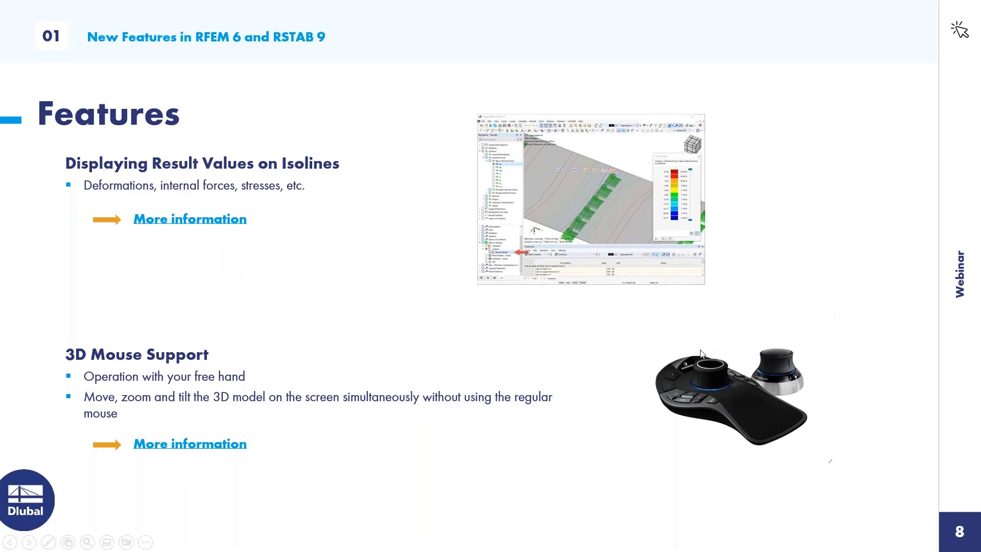
click(865, 305)
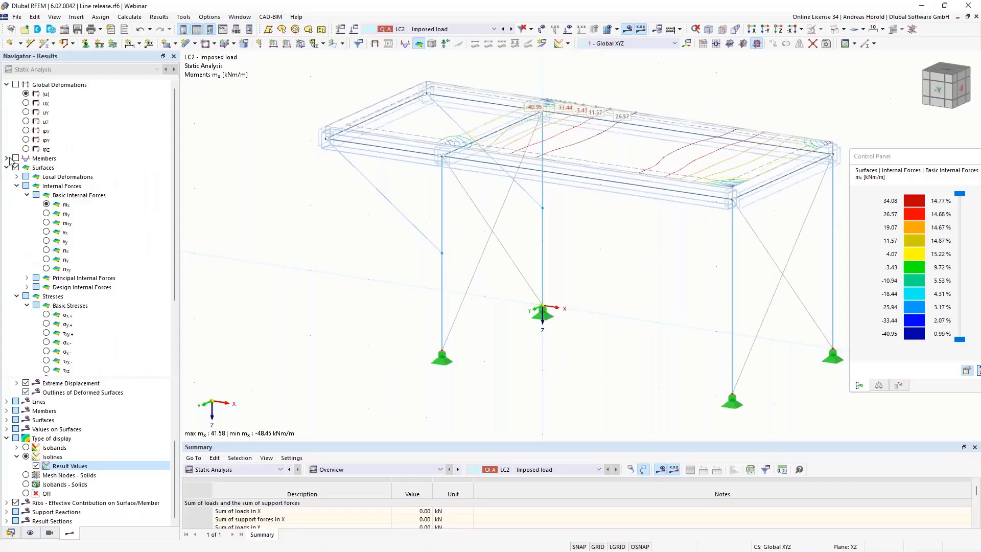
click(10, 532)
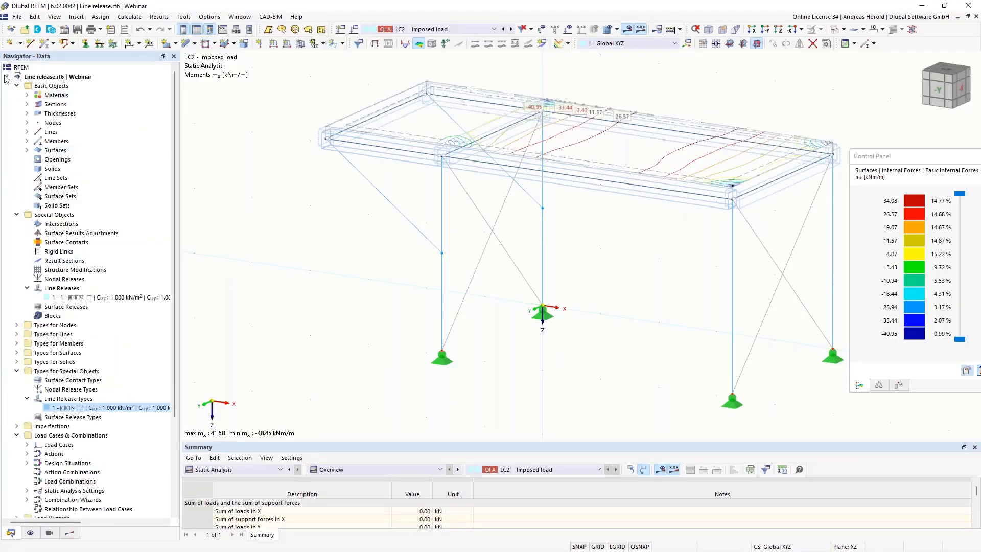
click(7, 76)
click(60, 88)
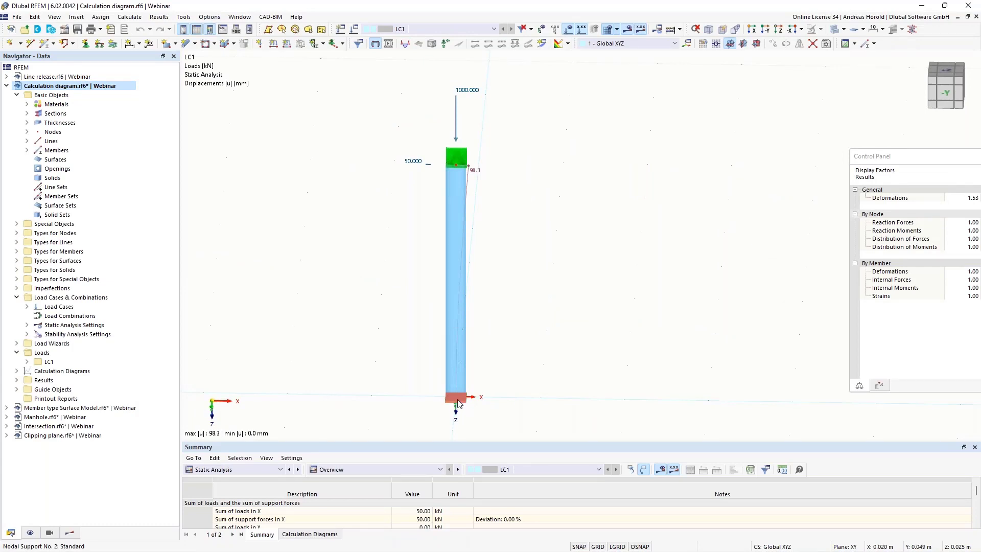
Examine the calculation diagrams CD1 and CD2, including the result types available for the vertical axis.
click(16, 372)
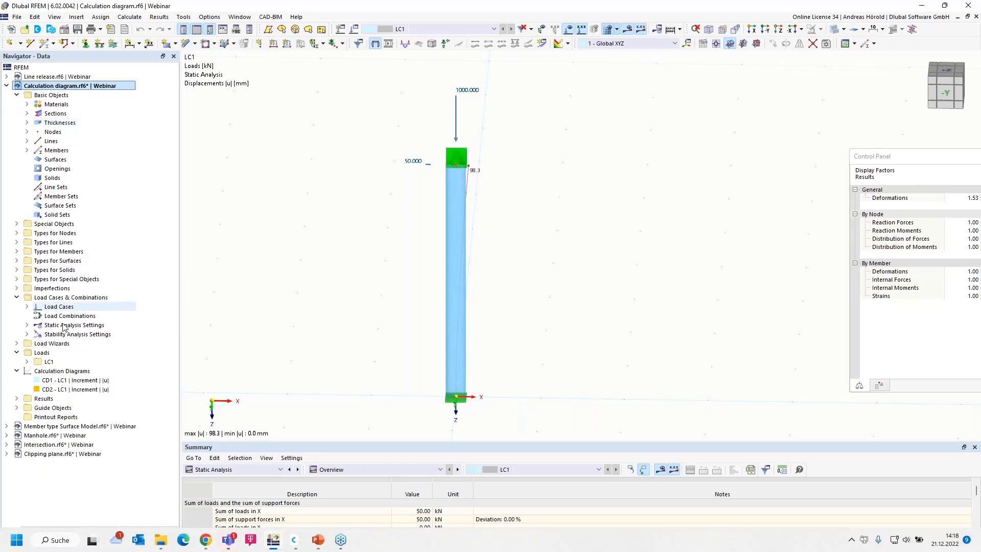
double_click(86, 383)
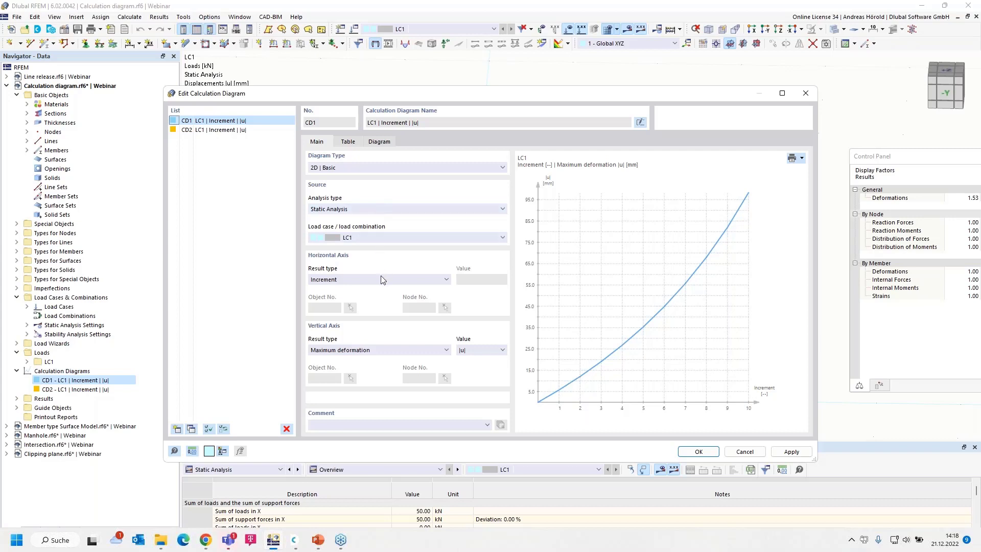
click(376, 351)
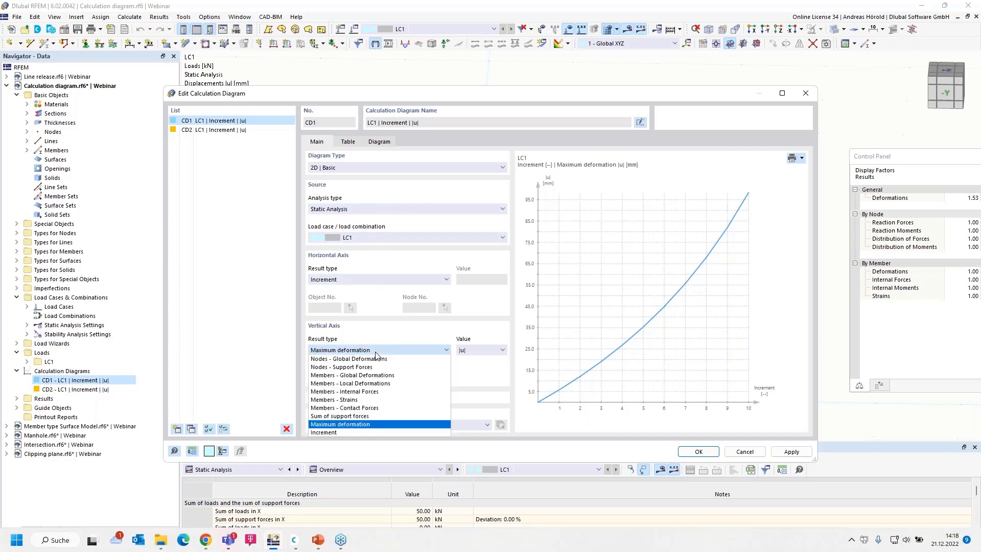
click(378, 349)
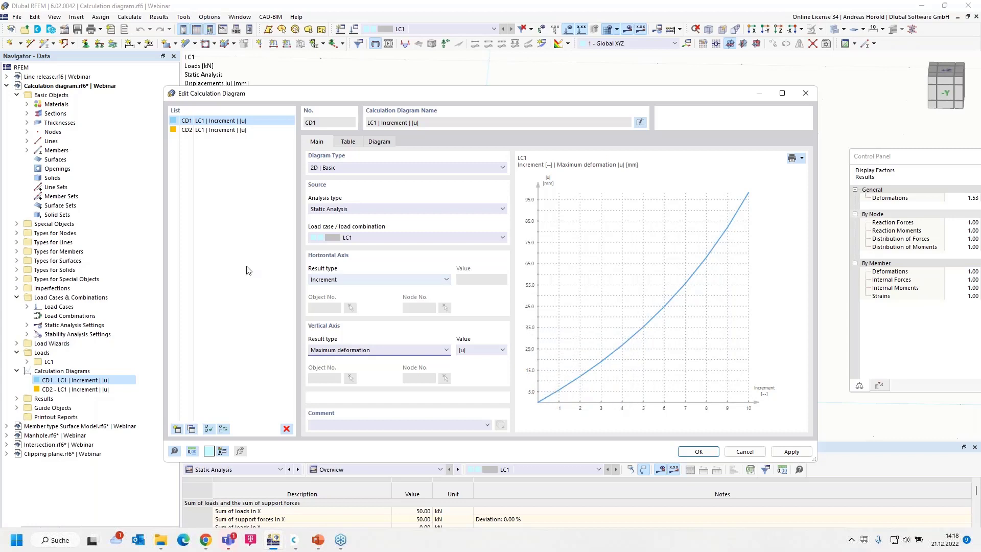
click(233, 130)
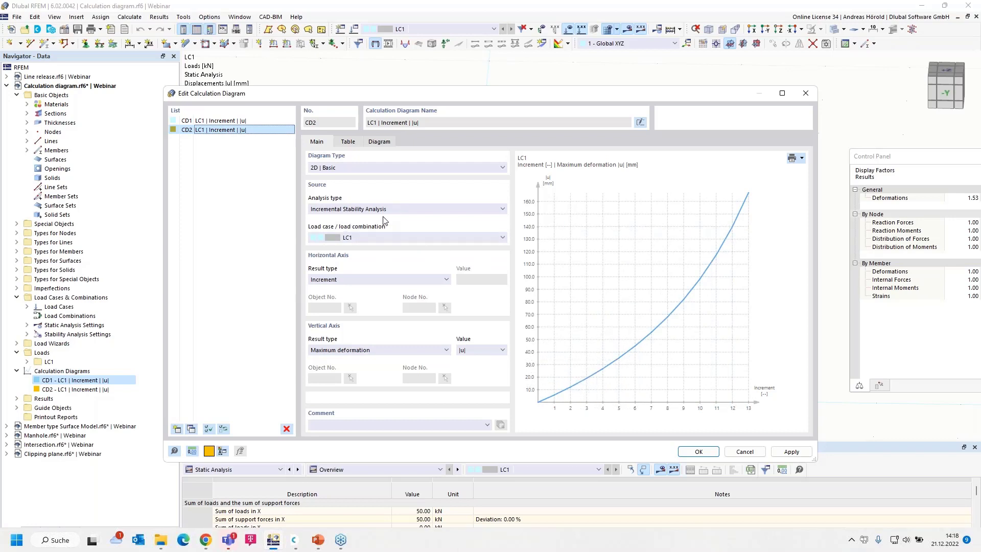
Create a new calculation diagram with the horizontal axis showing Nodes - Global Deformations uX of node 2 at the column's upper end.
click(177, 429)
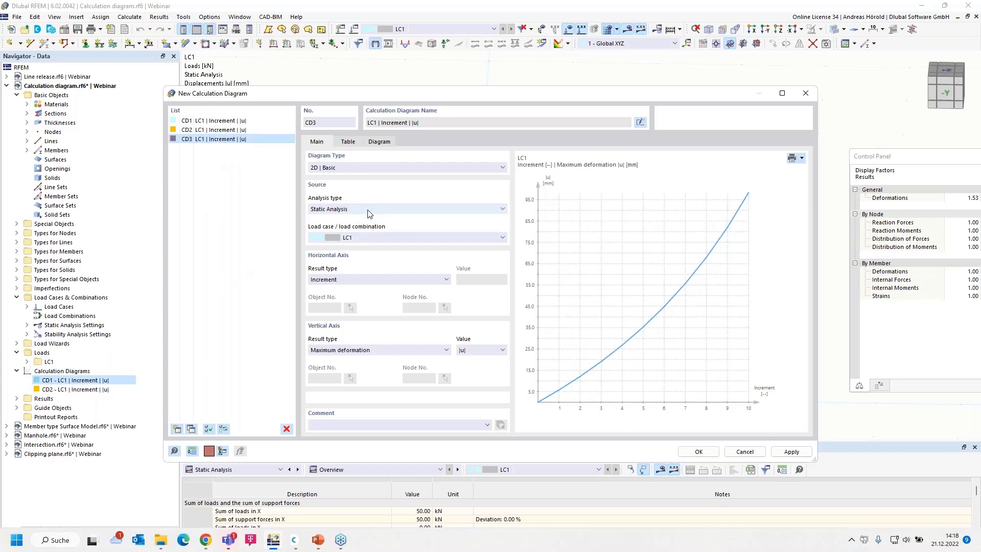
click(378, 280)
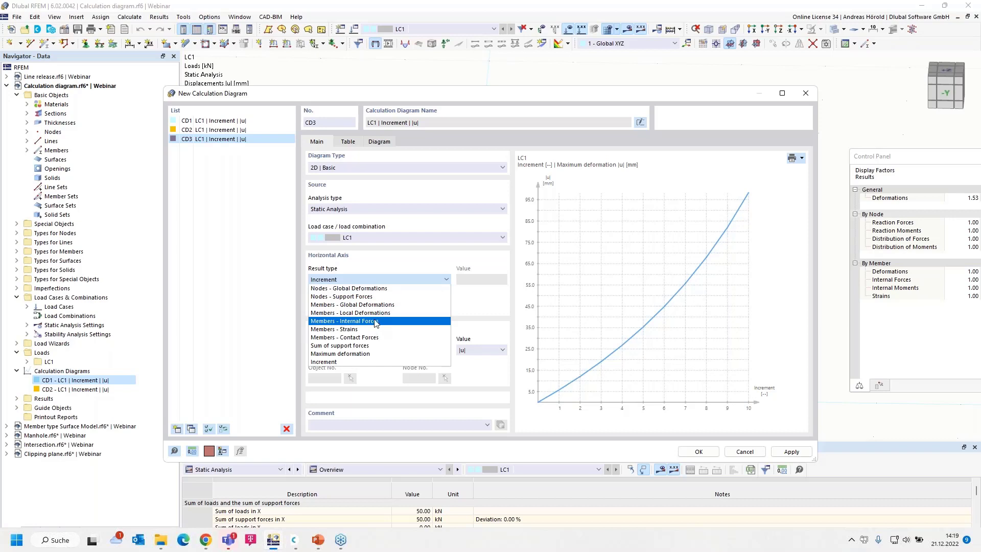
click(364, 289)
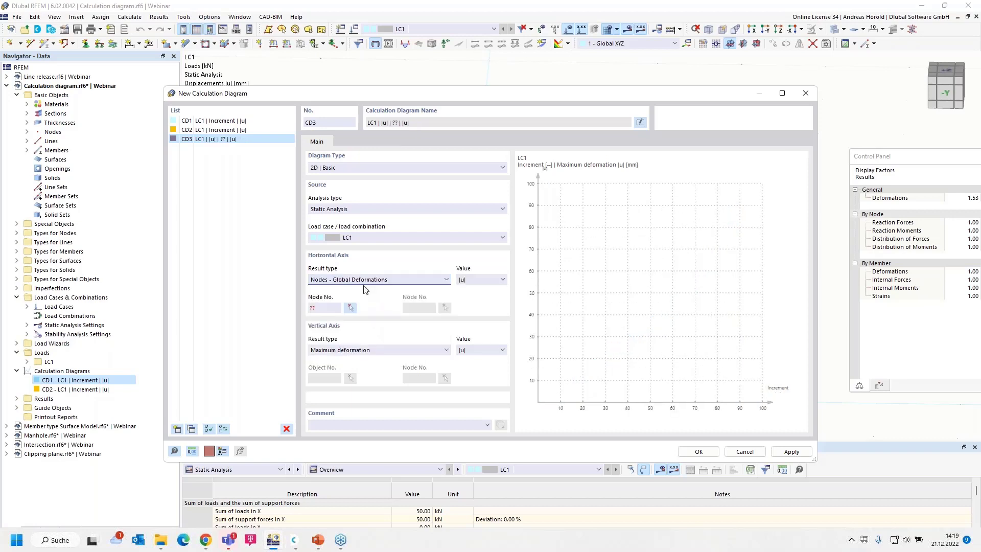
click(465, 280)
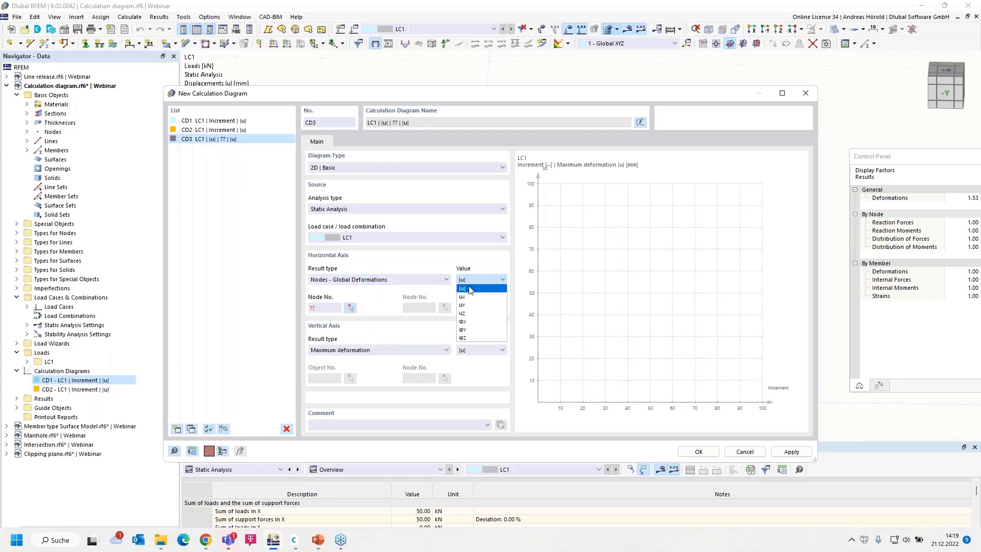
click(470, 297)
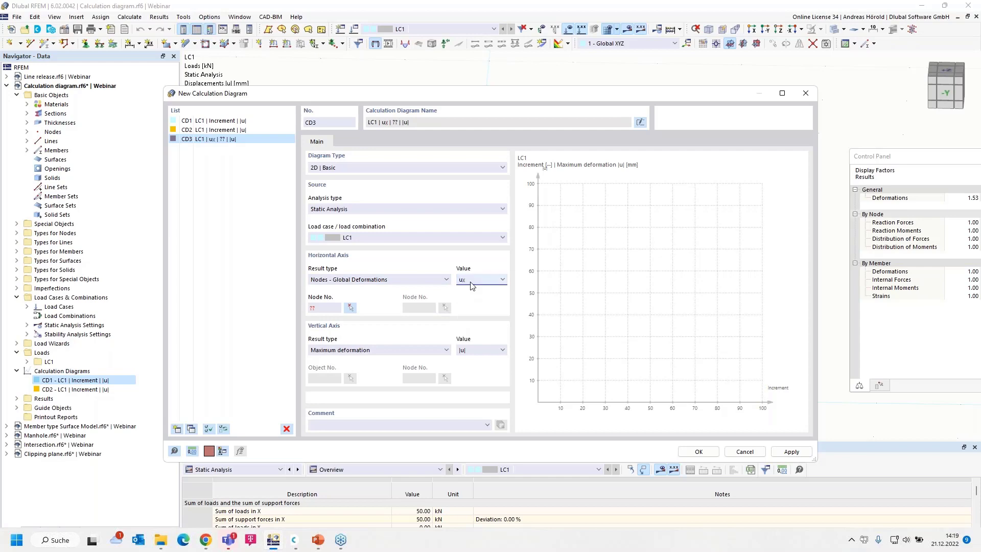
click(350, 307)
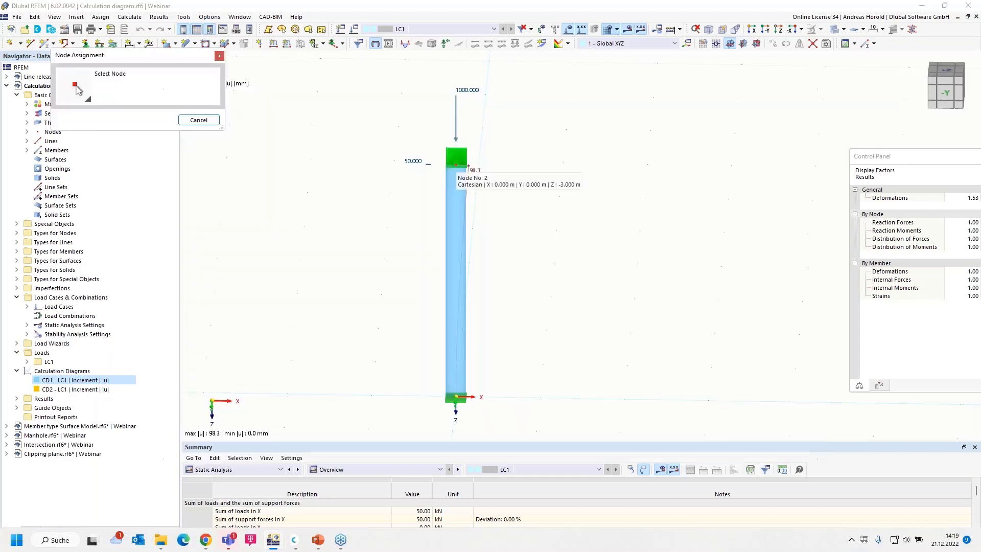
click(467, 167)
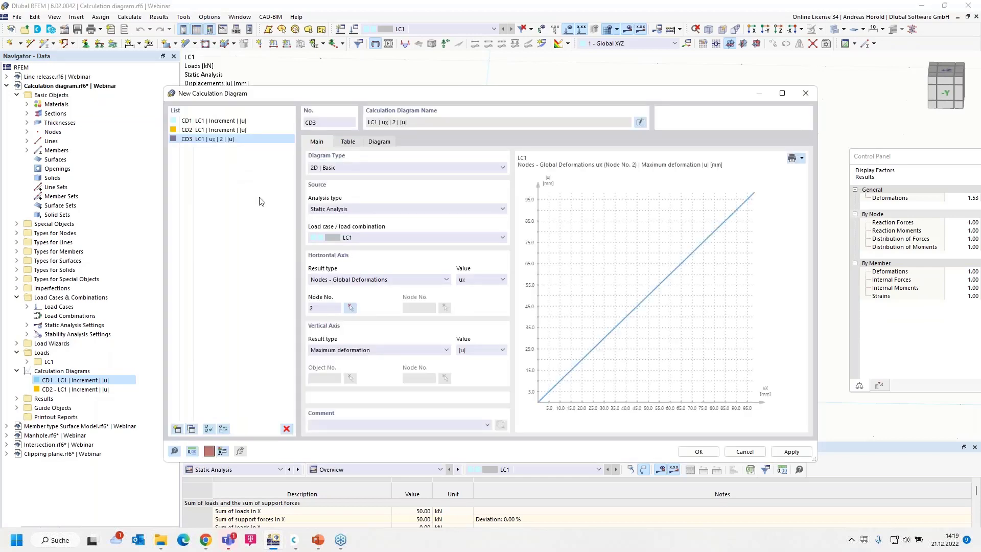
Assign Nodes - Support Forces PX of node 1 at the column base to the vertical axis, and discard the new diagram.
click(355, 351)
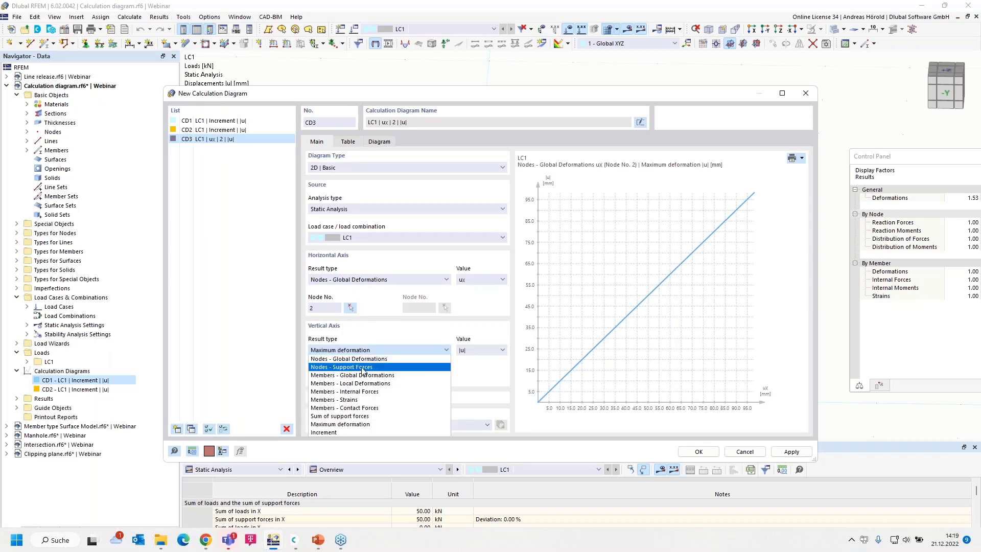
click(362, 367)
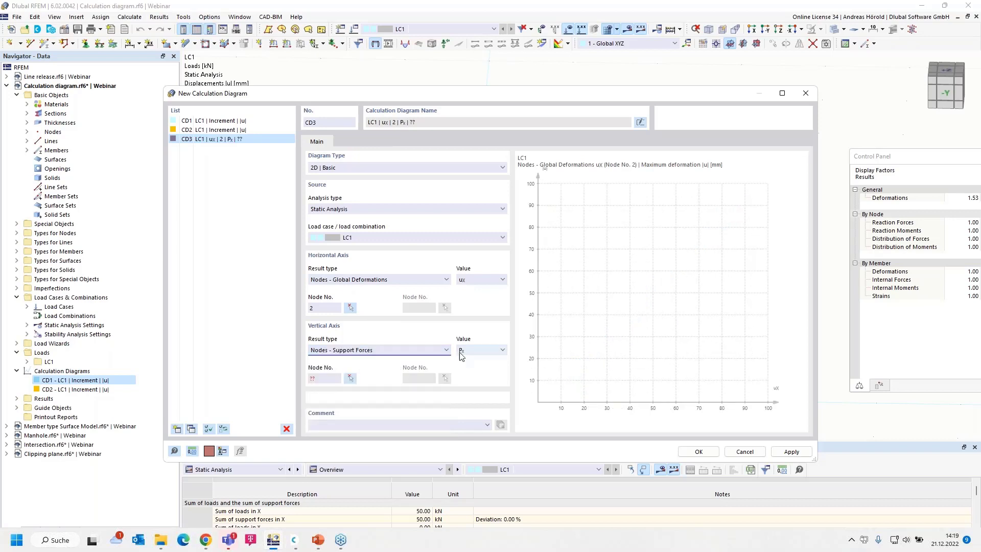
click(473, 356)
click(474, 355)
click(350, 378)
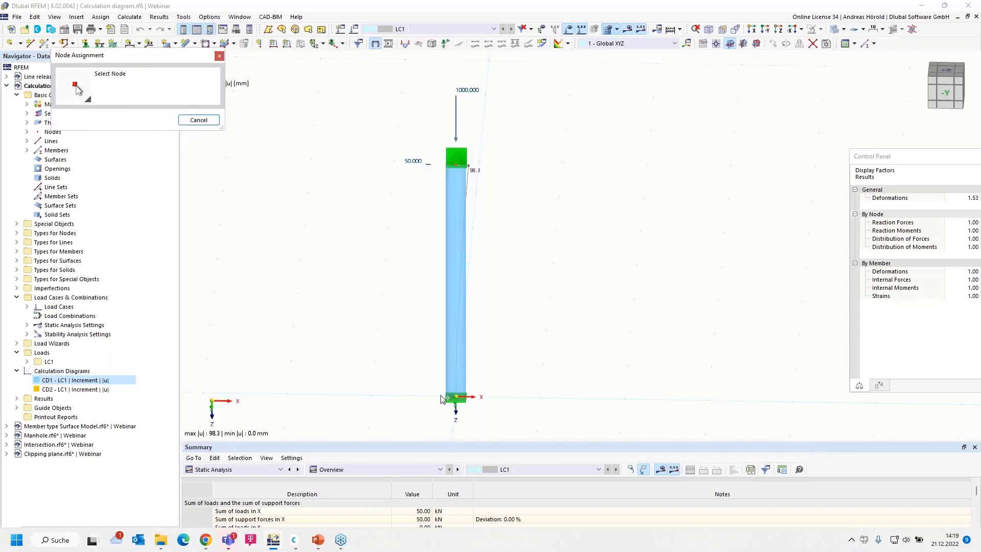
click(455, 396)
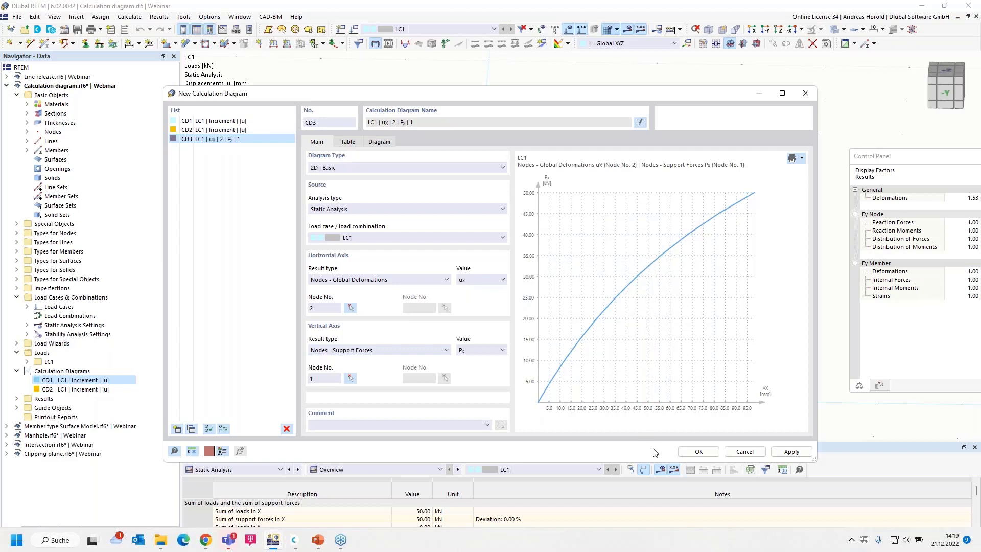
click(743, 452)
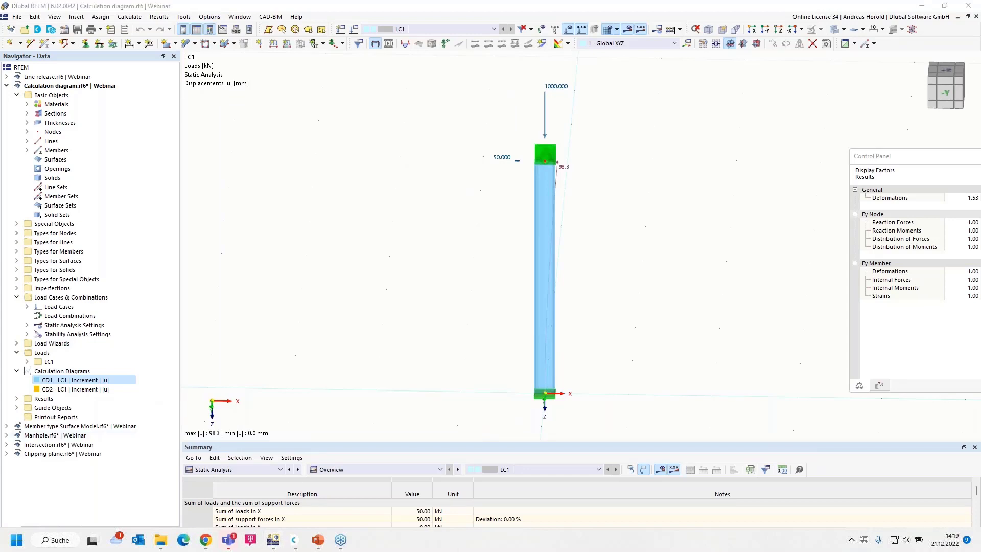
Activate the Line release.rf6 model and examine the available node types and On Member parameters of node 18 on the column.
key(alt+Tab)
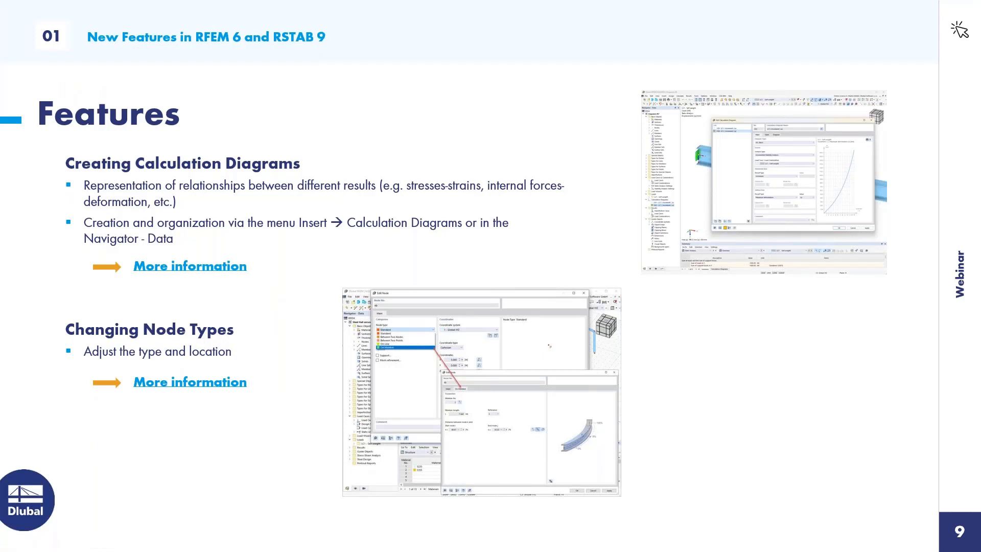
key(alt+Tab)
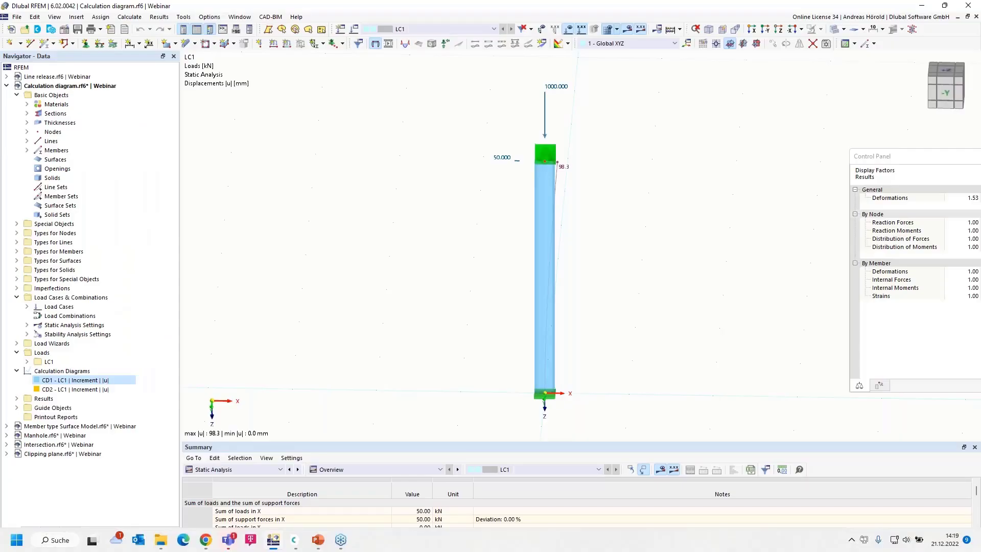
click(49, 77)
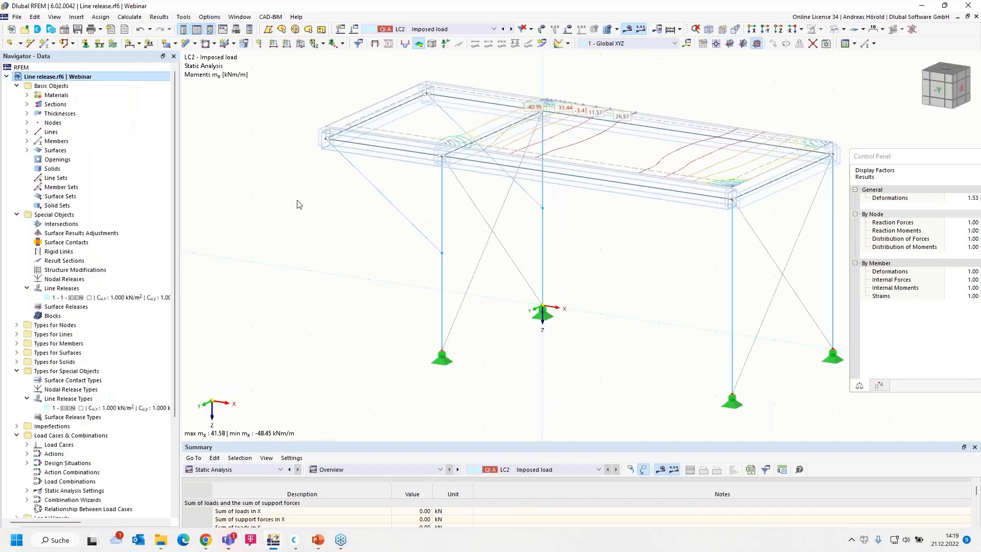
scroll(448, 282, up, 5)
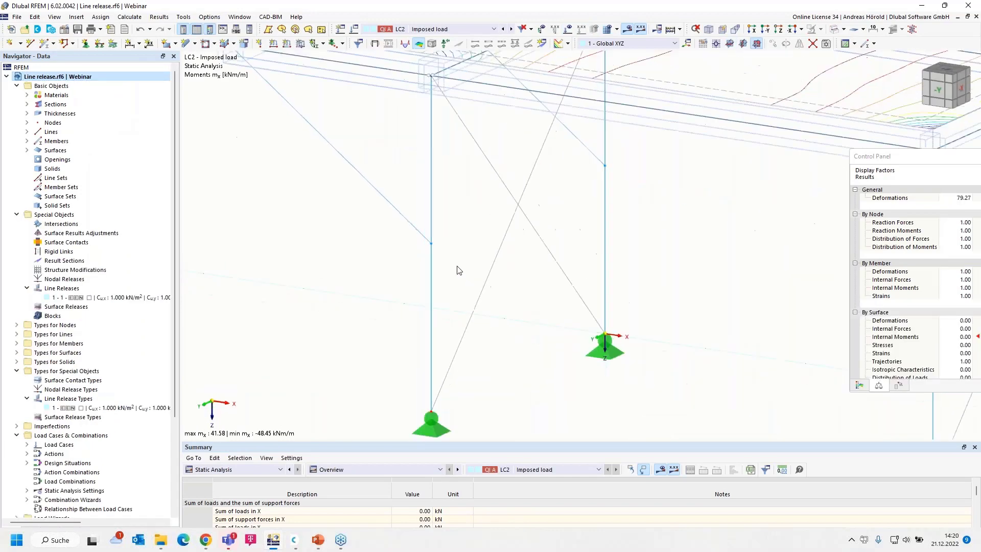
double_click(431, 247)
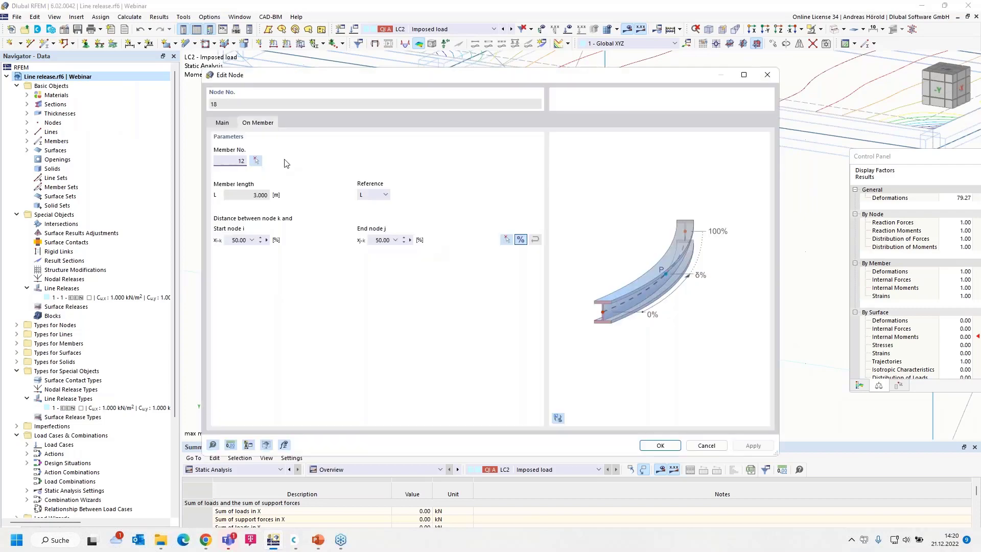
click(219, 124)
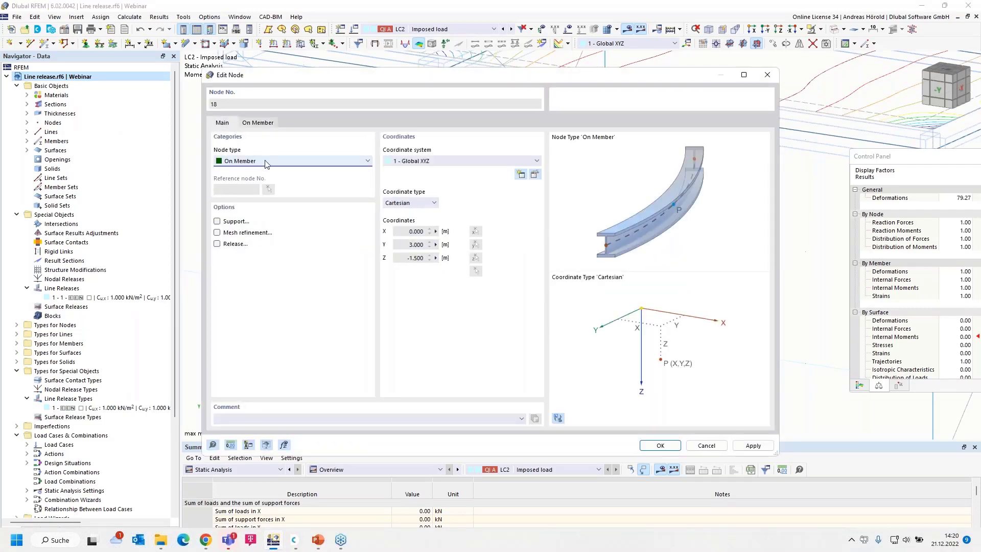
click(283, 162)
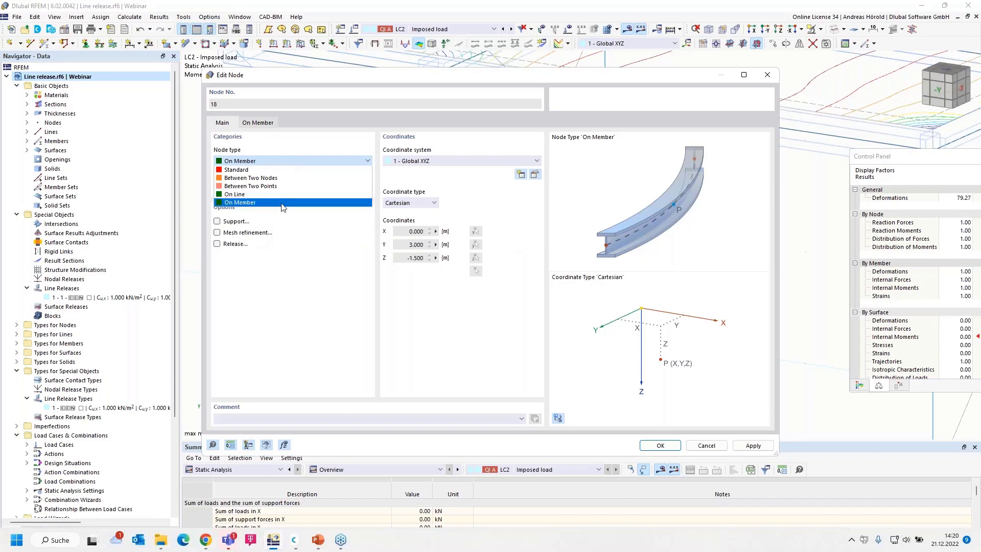
click(324, 281)
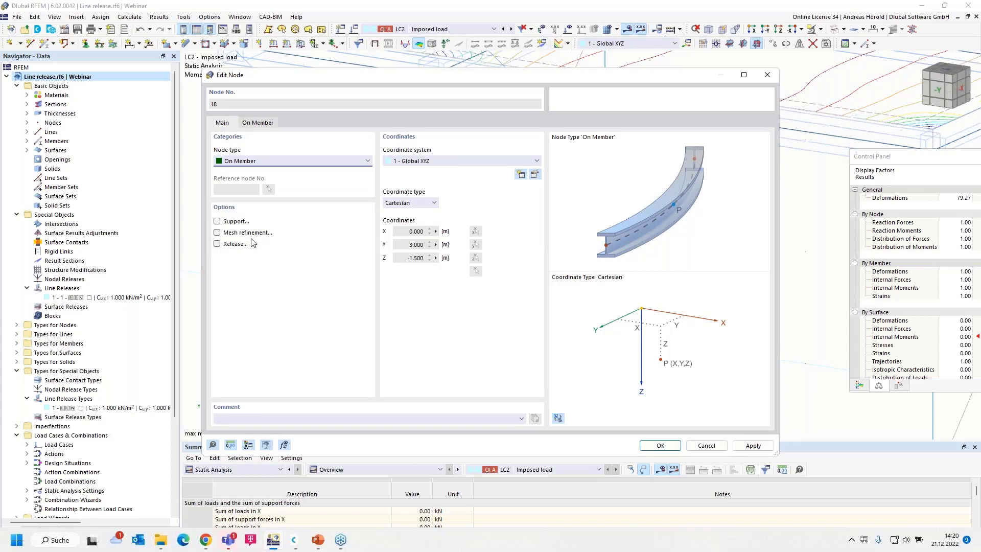
click(258, 124)
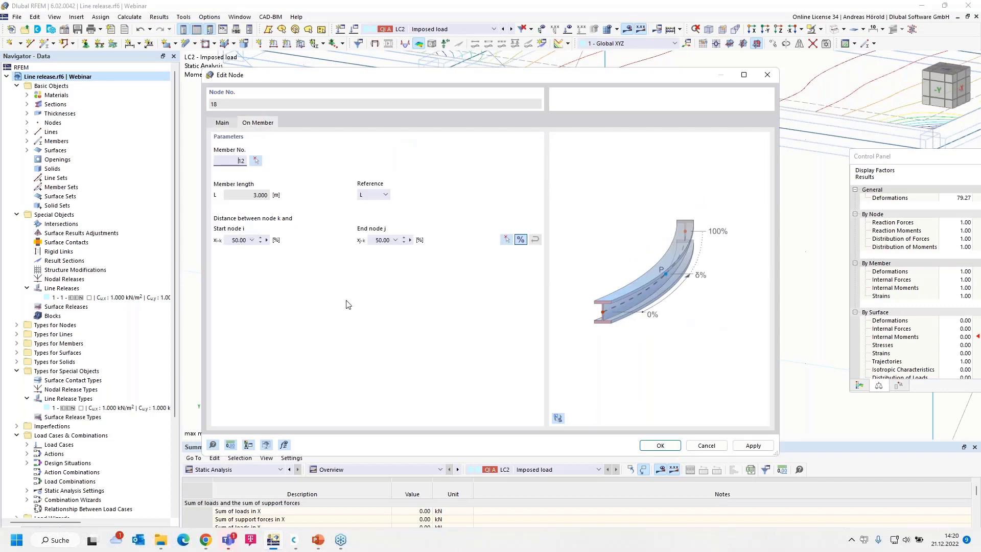
Set node 18's distance from the start node to 20 %, accepting the deletion of results, and undo the change.
click(231, 239)
text(20)
click(659, 446)
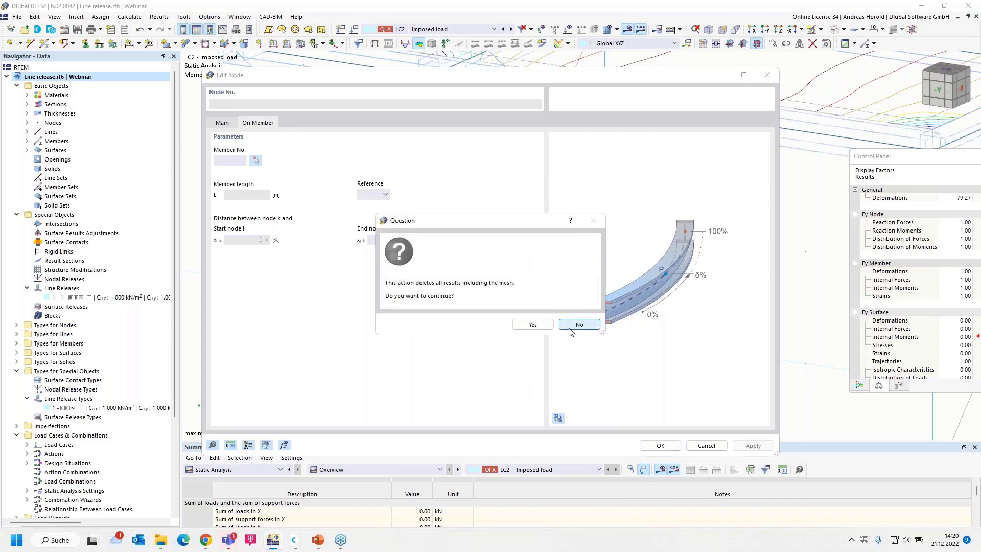
click(534, 326)
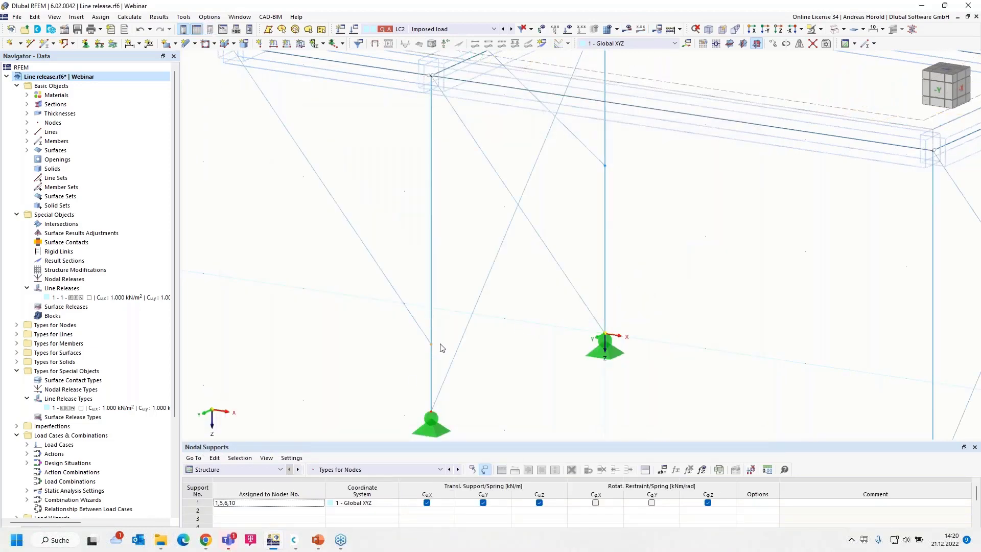
click(141, 33)
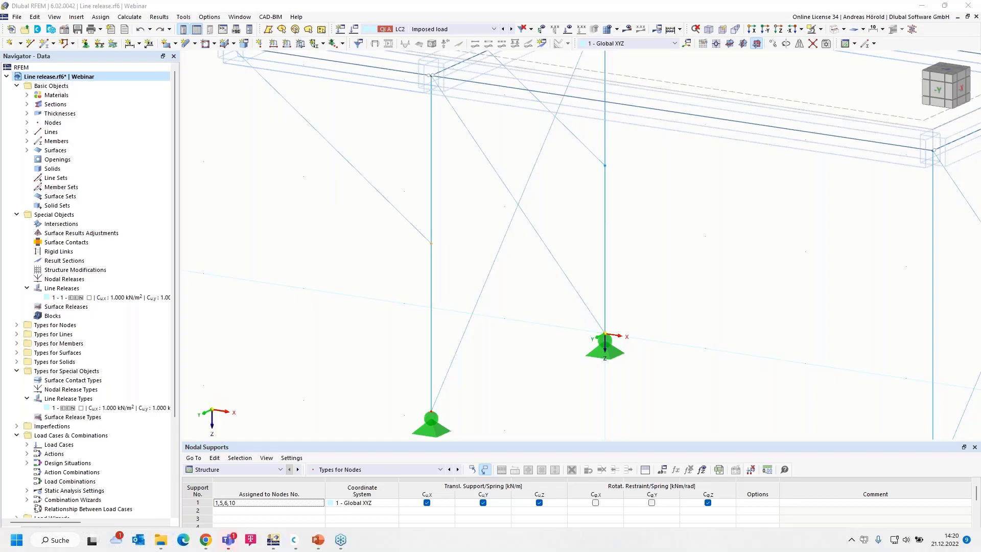
Advance the presentation, return to RFEM and make Member type Surface Model.rf6 the active model with the Line release.rf6 tree collapsed.
key(alt+Tab)
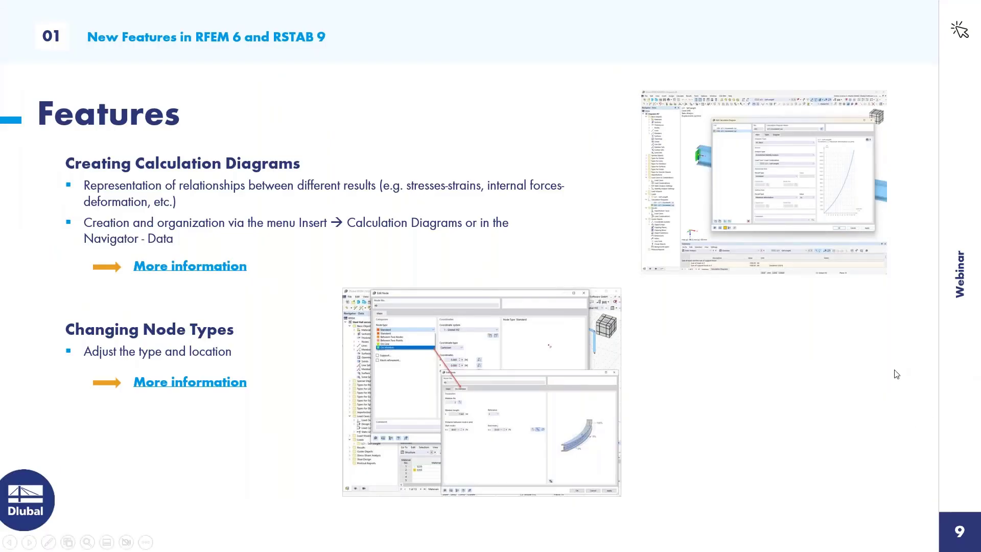
click(896, 374)
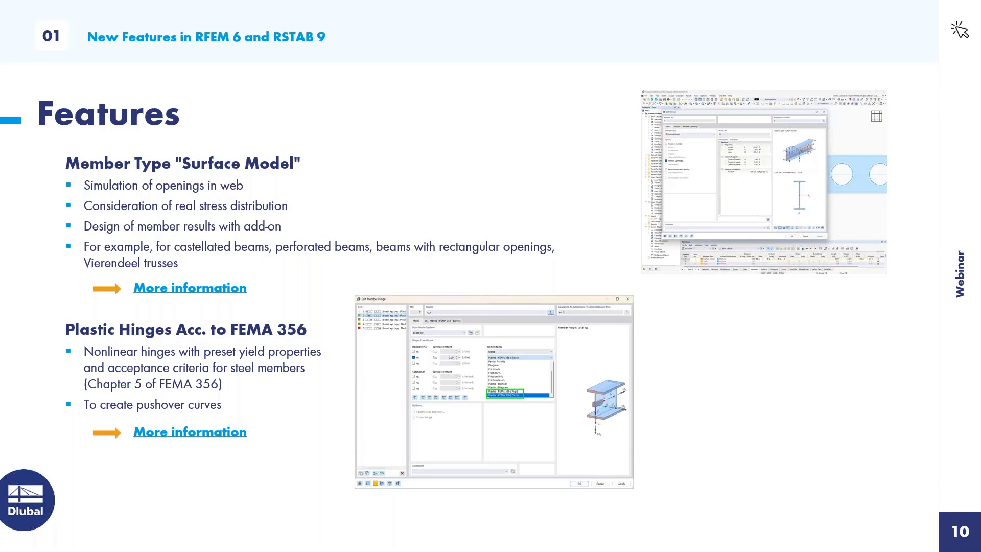
key(alt+Tab)
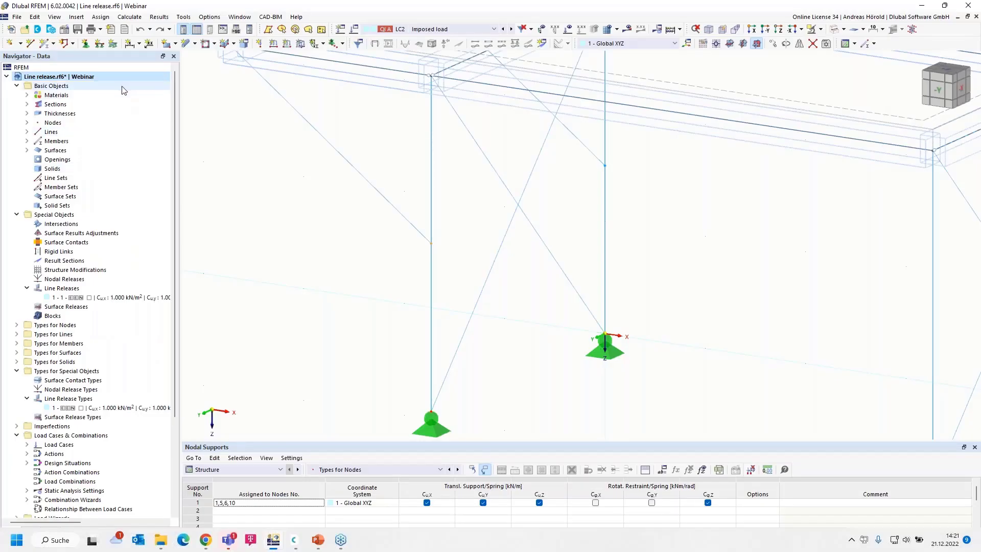
click(7, 76)
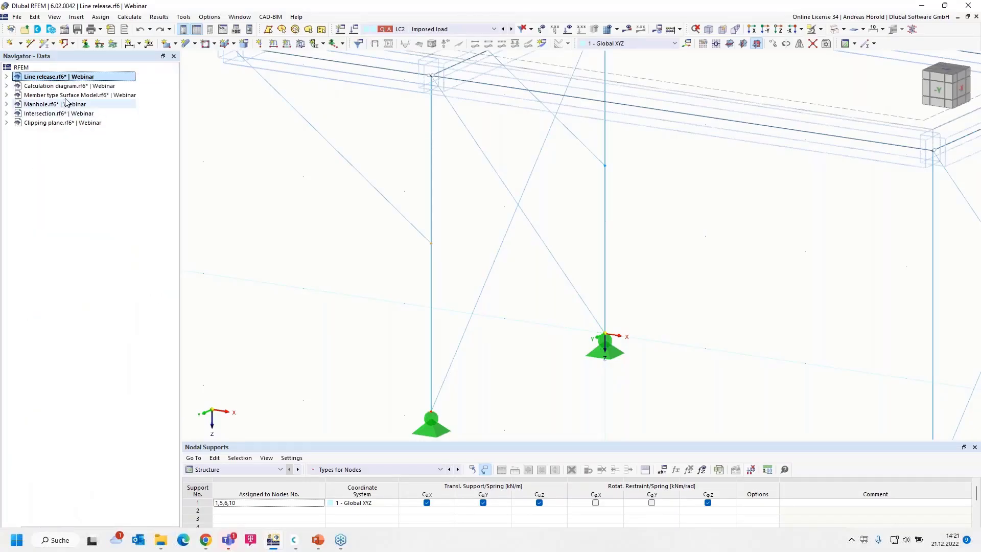
click(69, 96)
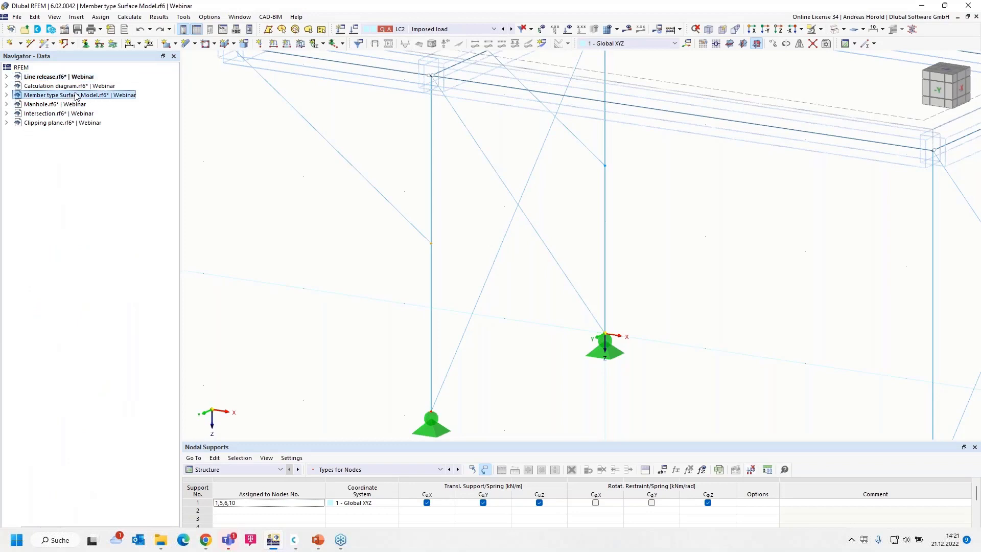
double_click(69, 95)
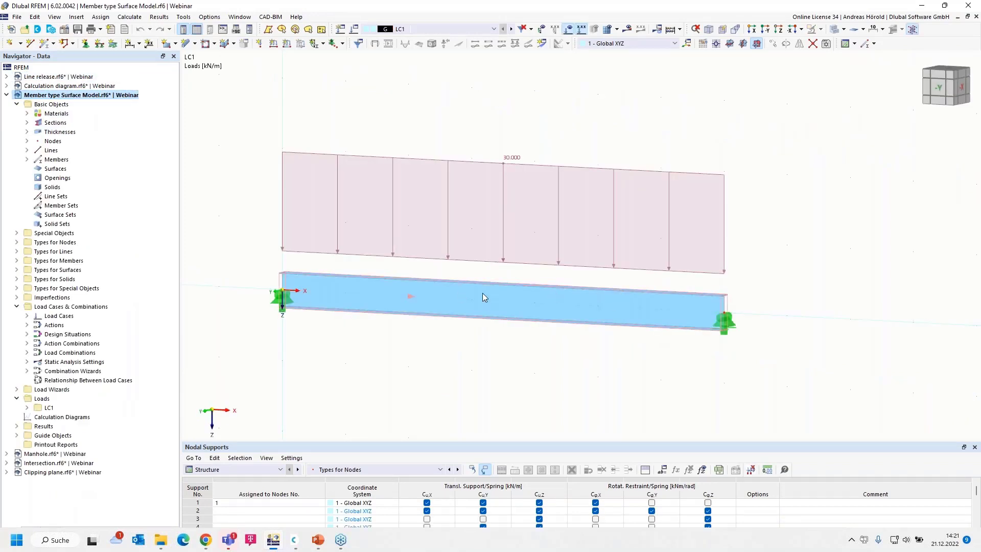
Change the member type of the IPE 500 beam from Beam to Surface Model.
scroll(481, 302, up, 1)
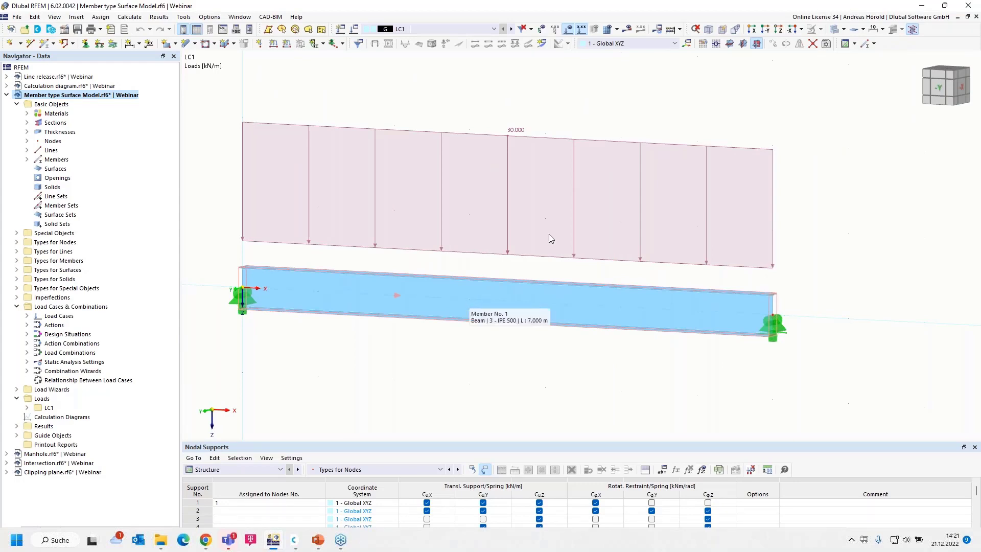
click(766, 30)
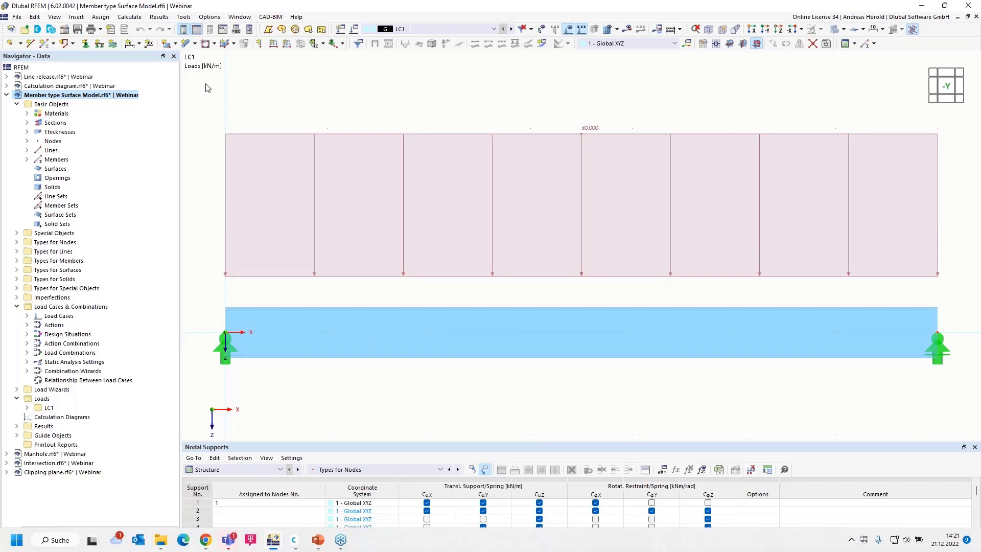
double_click(346, 332)
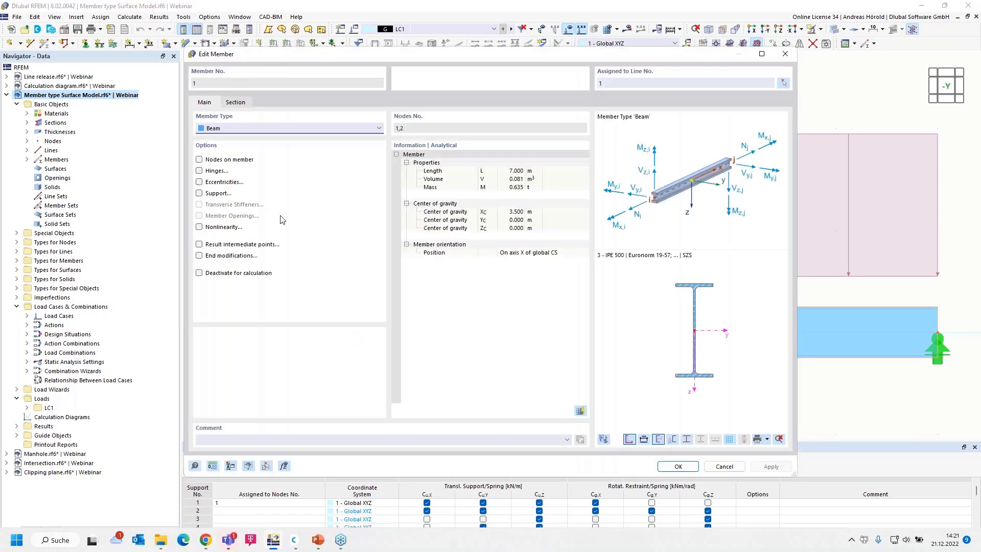
click(257, 126)
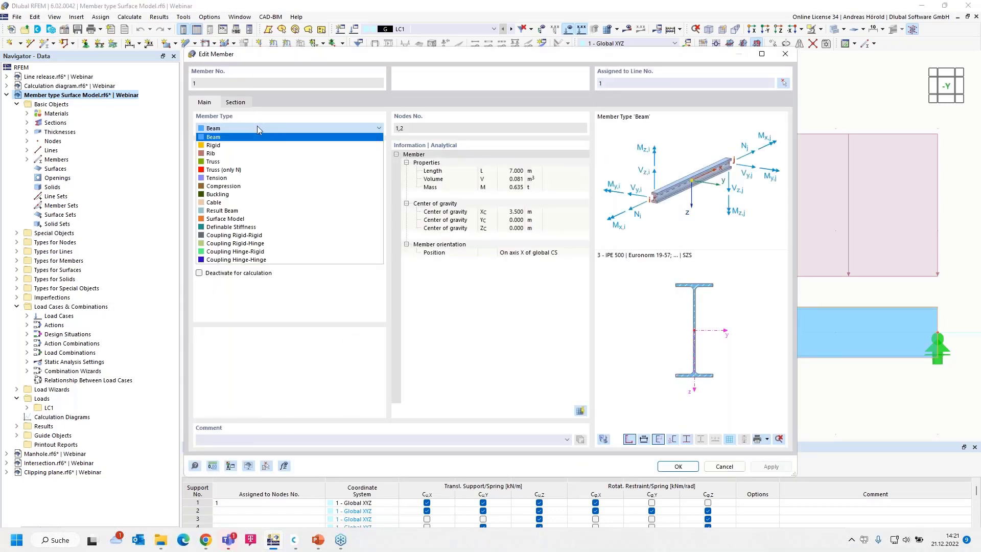
click(273, 220)
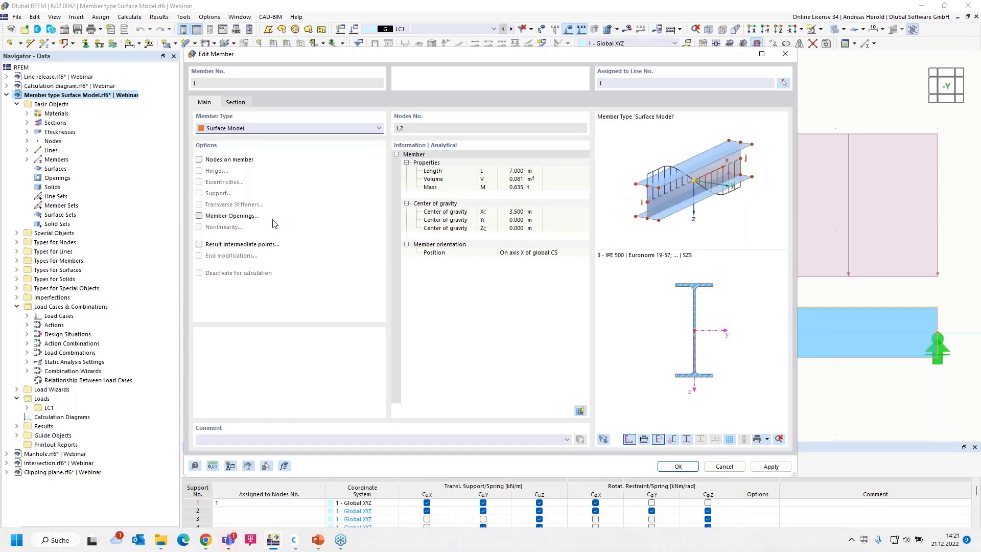
Enable Member Openings for the IPE 500 beam and create a new member openings definition.
click(200, 216)
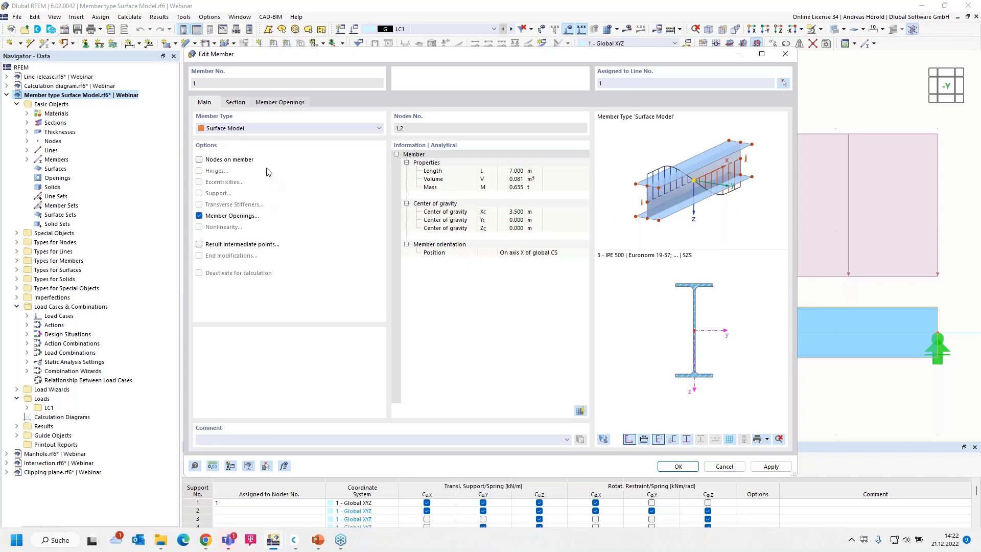
click(278, 103)
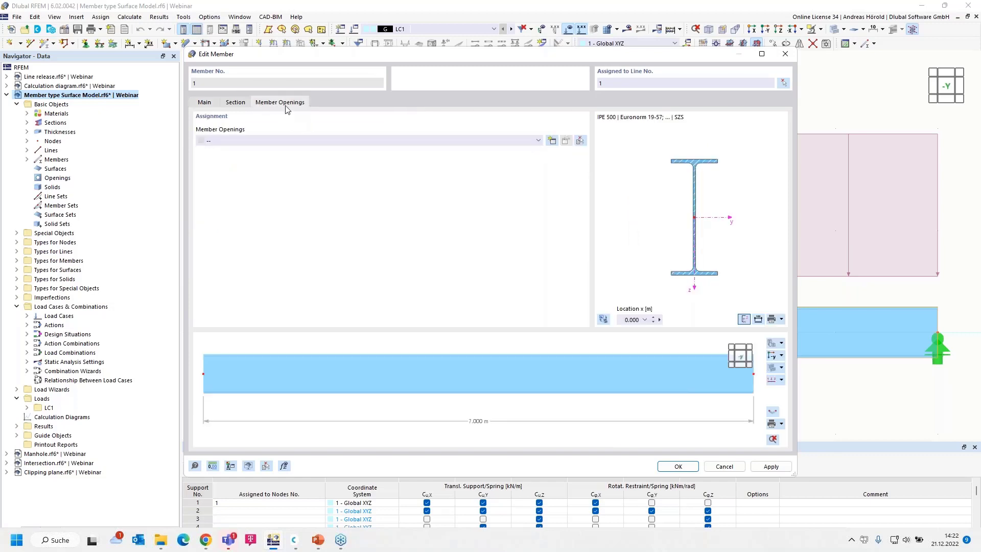
click(551, 141)
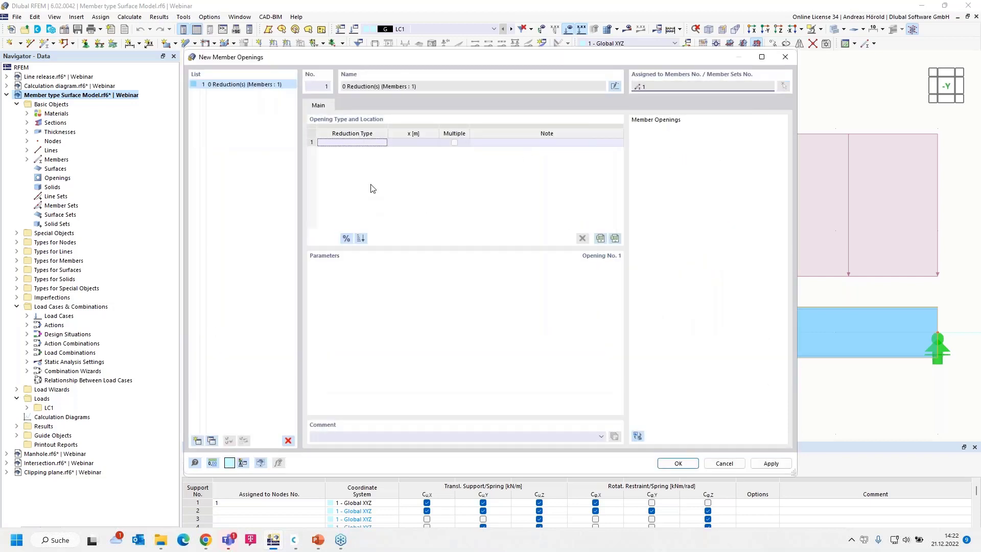
Try the Rectangle, Circle and Hexagonal Opening reduction types in the first row of the member openings.
click(364, 145)
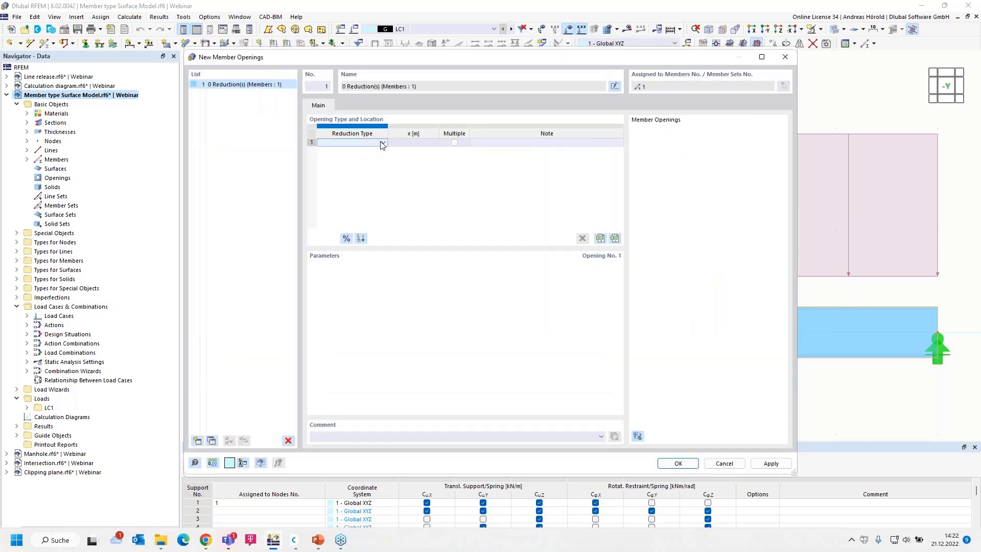
click(383, 144)
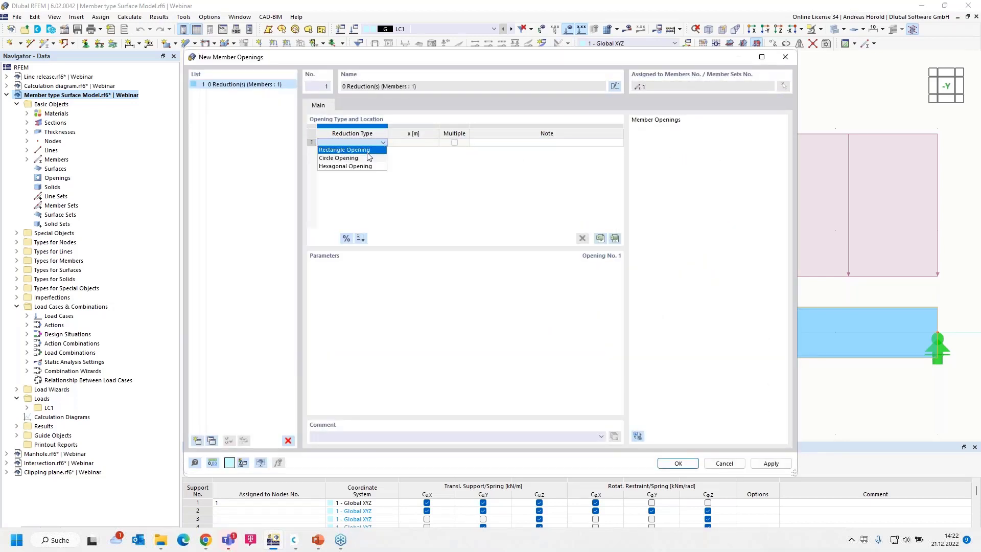
click(357, 150)
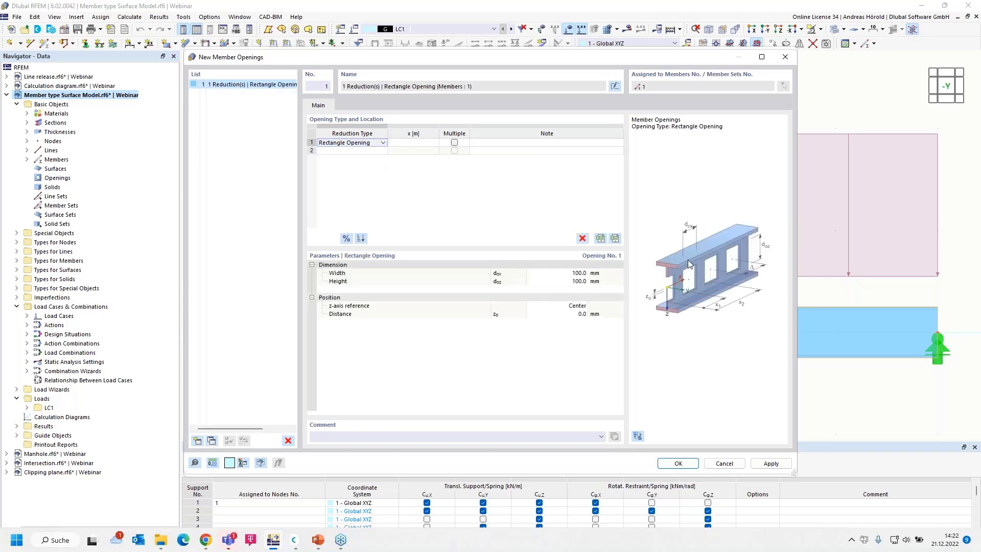
click(383, 144)
click(364, 163)
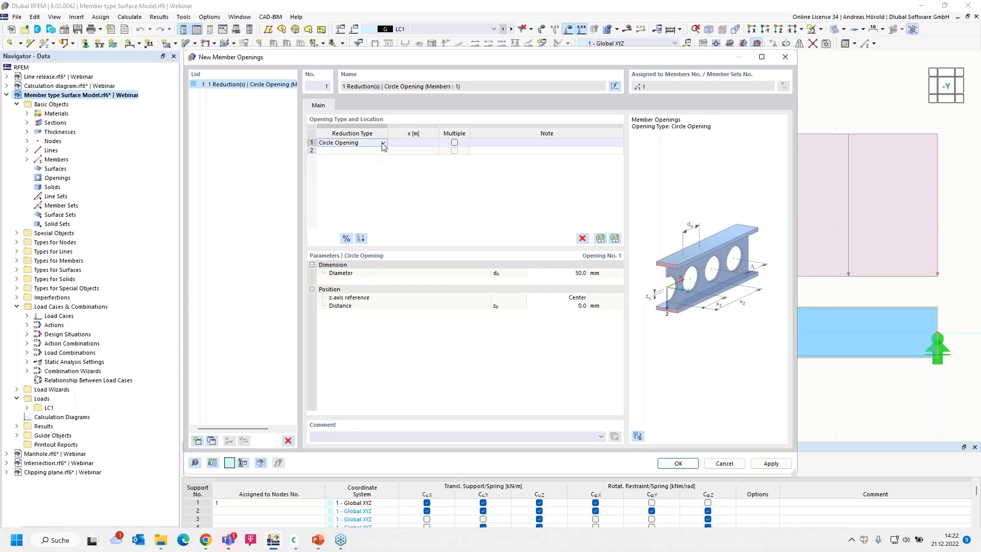
click(384, 144)
click(363, 168)
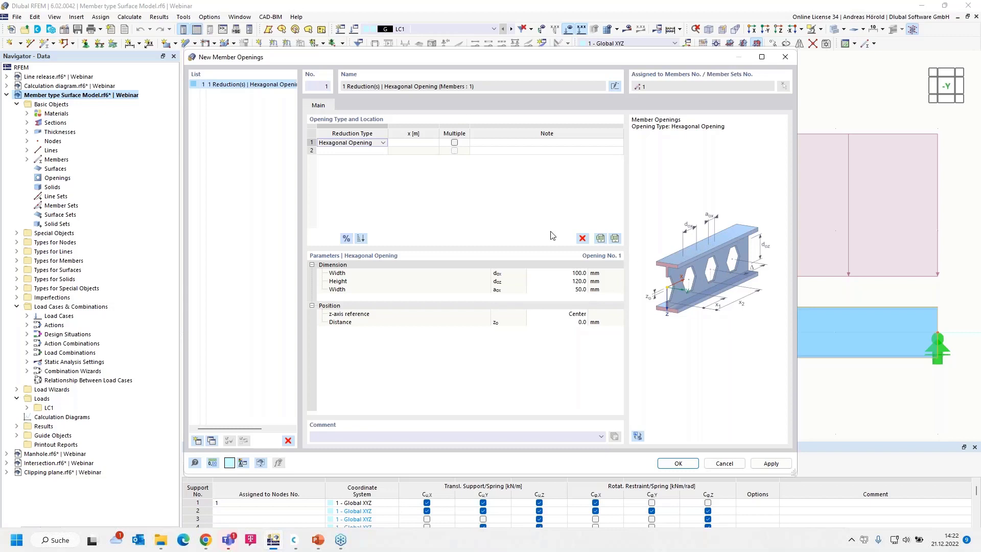
Define a Circle Opening at x = 0.5 m as a multiple opening with 13 repetitions.
click(383, 143)
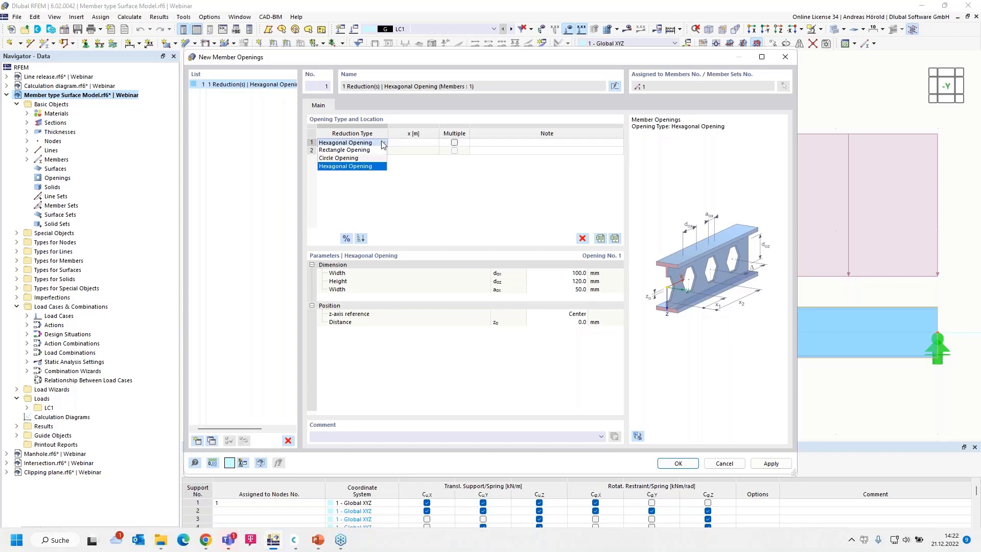
click(351, 159)
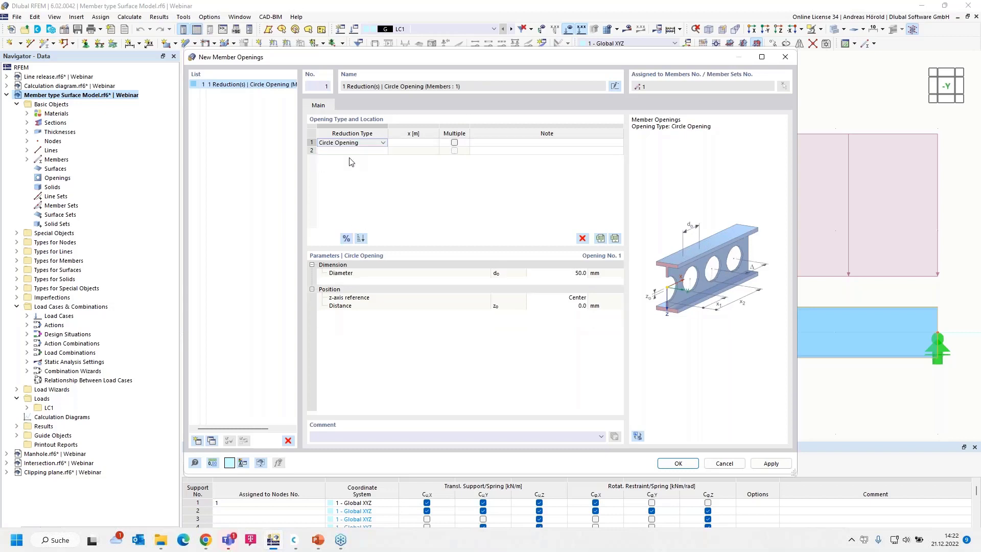
click(421, 142)
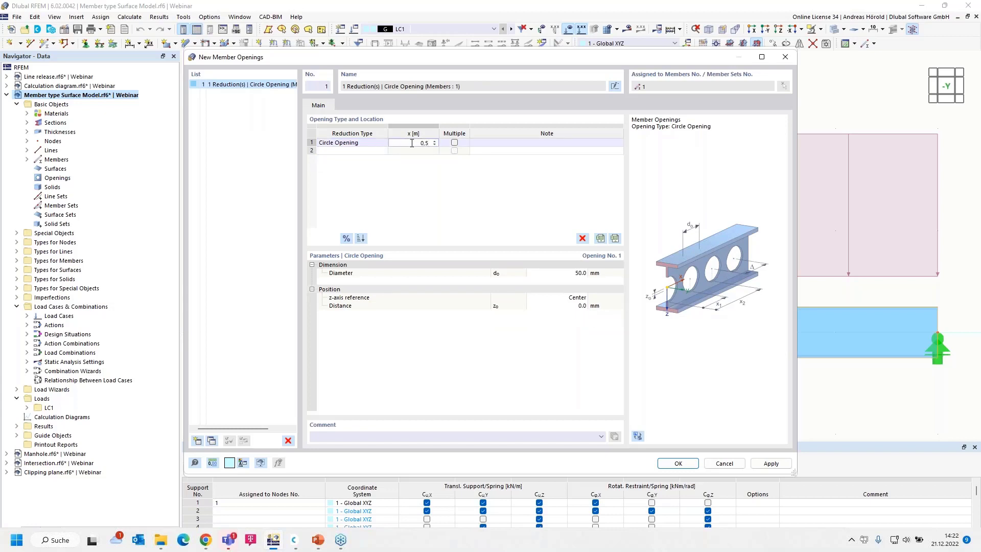
click(454, 143)
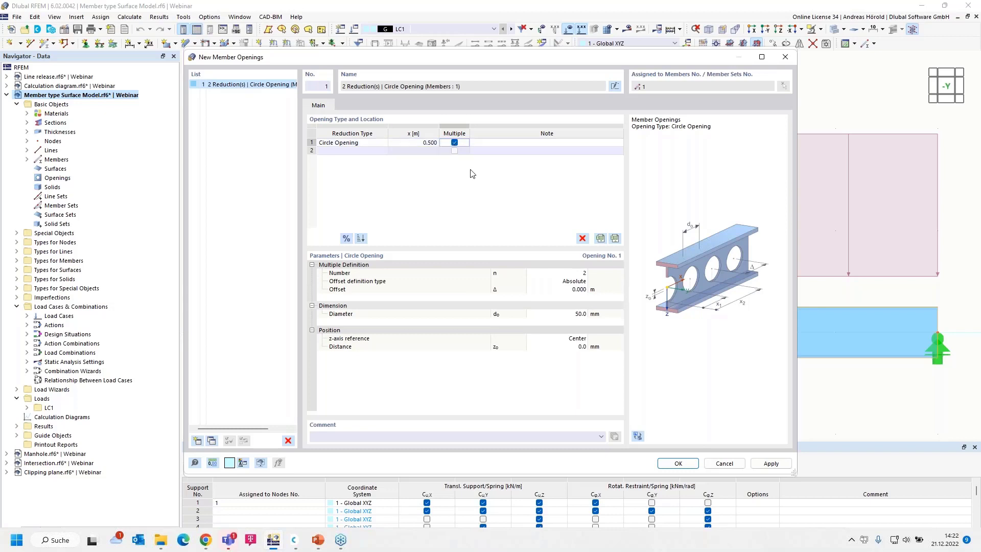
click(561, 272)
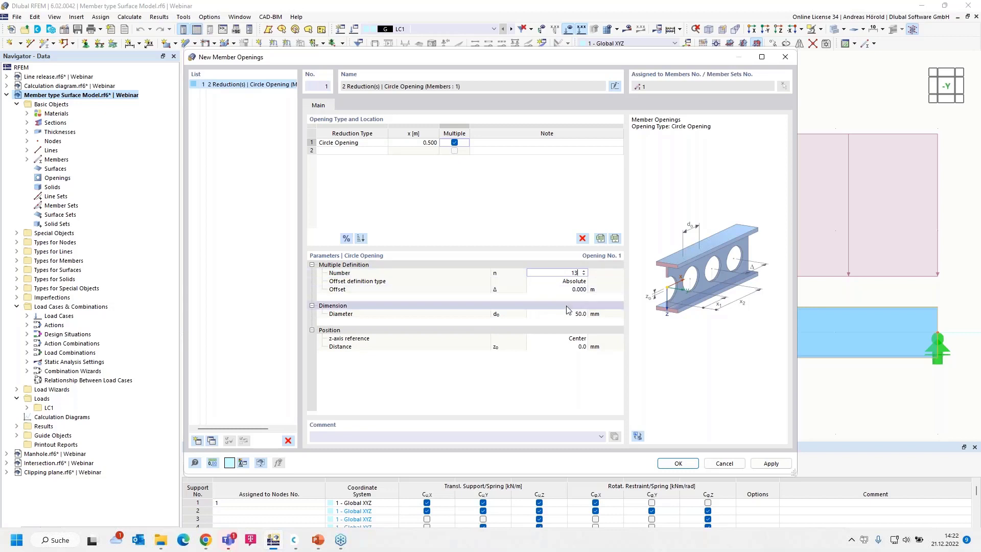
Switch the openings' offset definition type to Relative and back to Absolute.
click(575, 285)
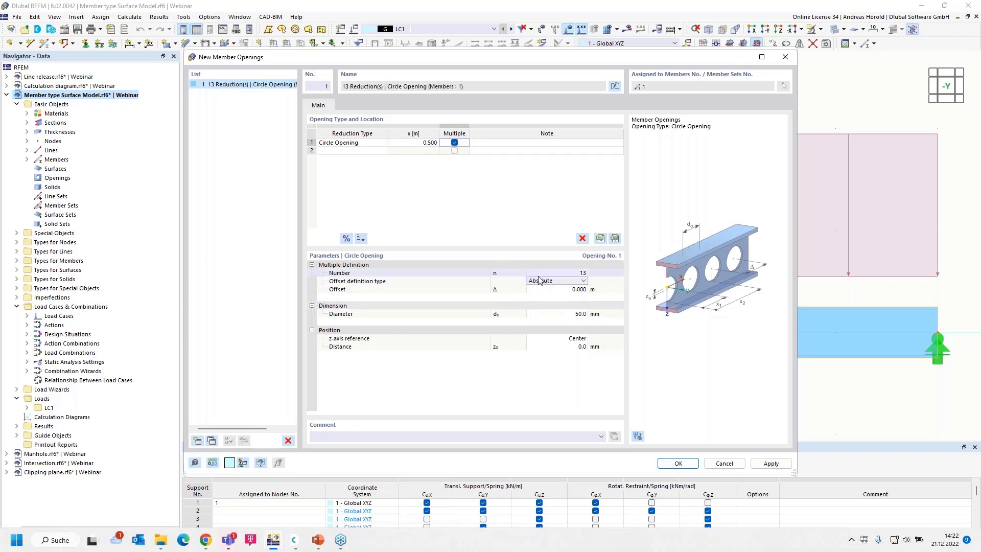
click(580, 284)
click(562, 296)
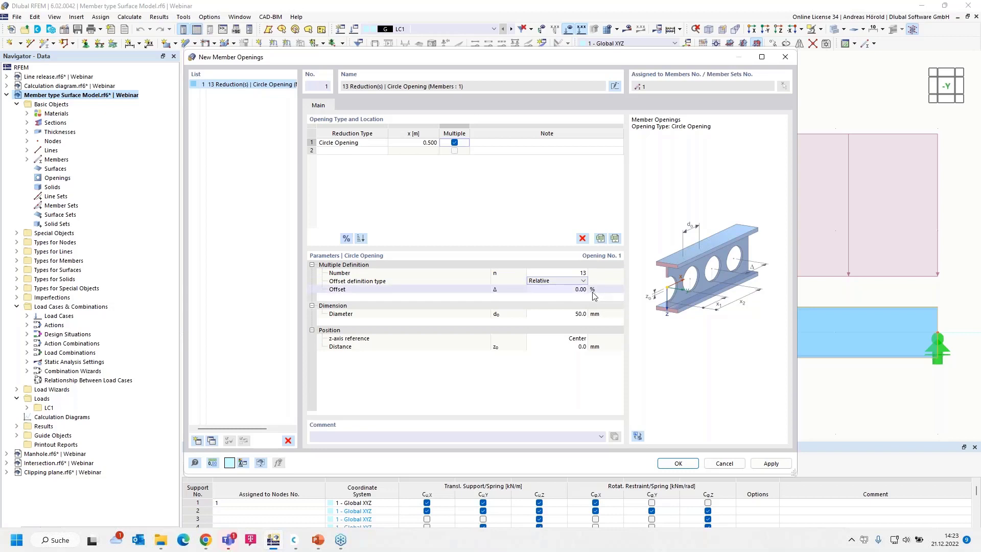
click(582, 281)
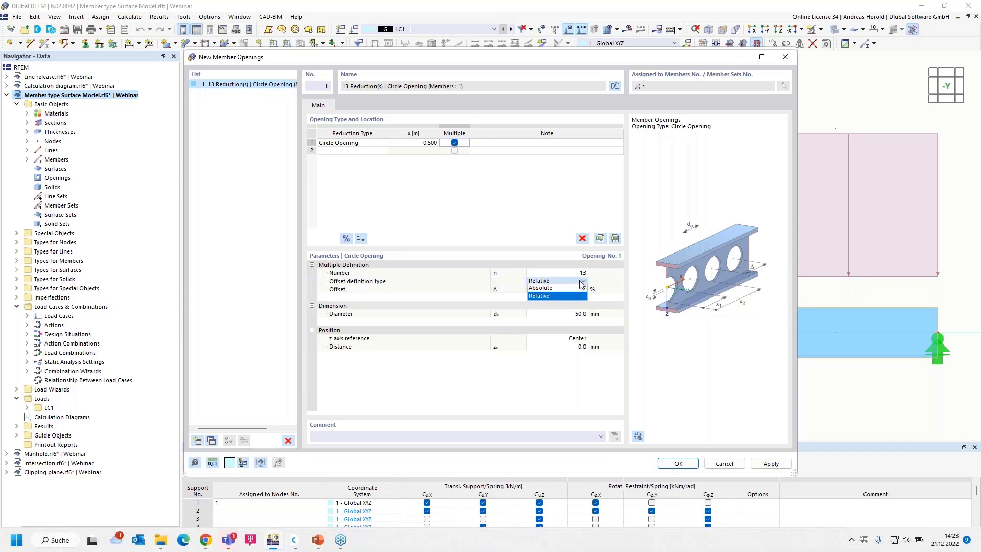
click(551, 288)
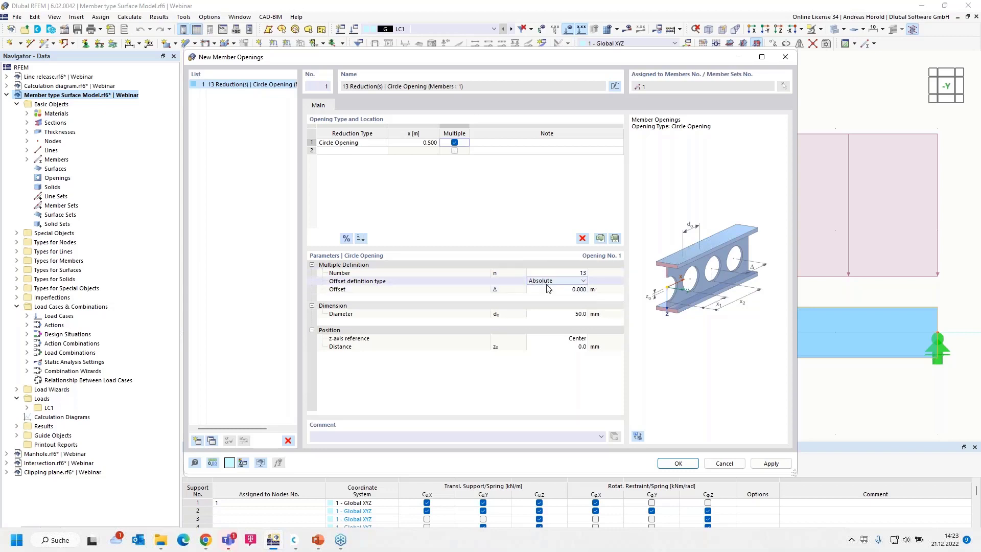
Set the openings' offset to 0.5 m and diameter to 300 mm, and apply them to the beam.
click(556, 290)
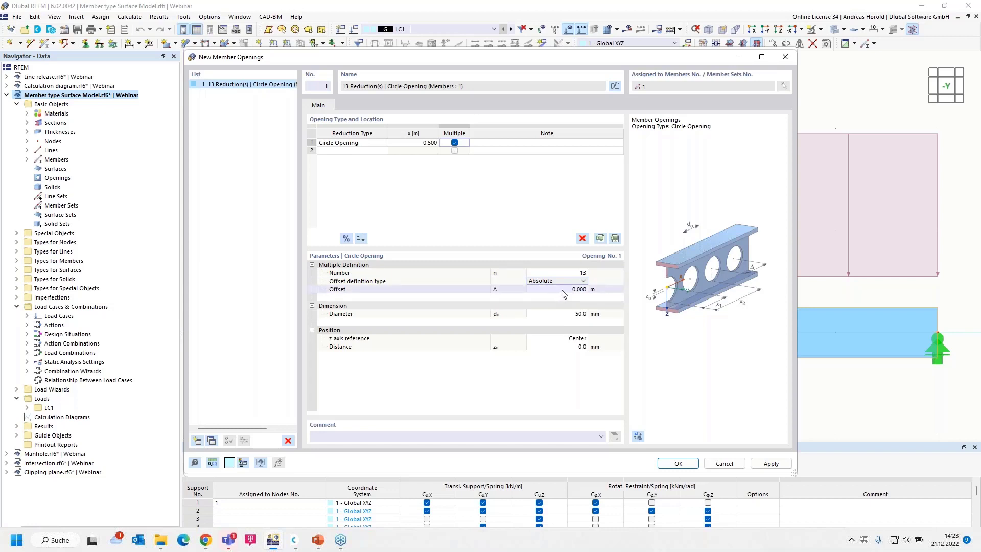
key(BackSpace)
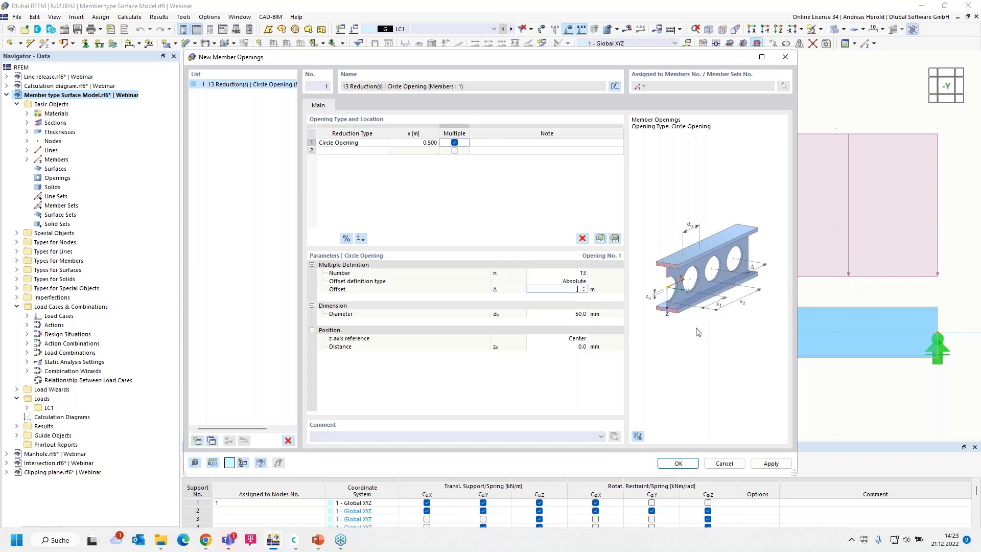
text(,5)
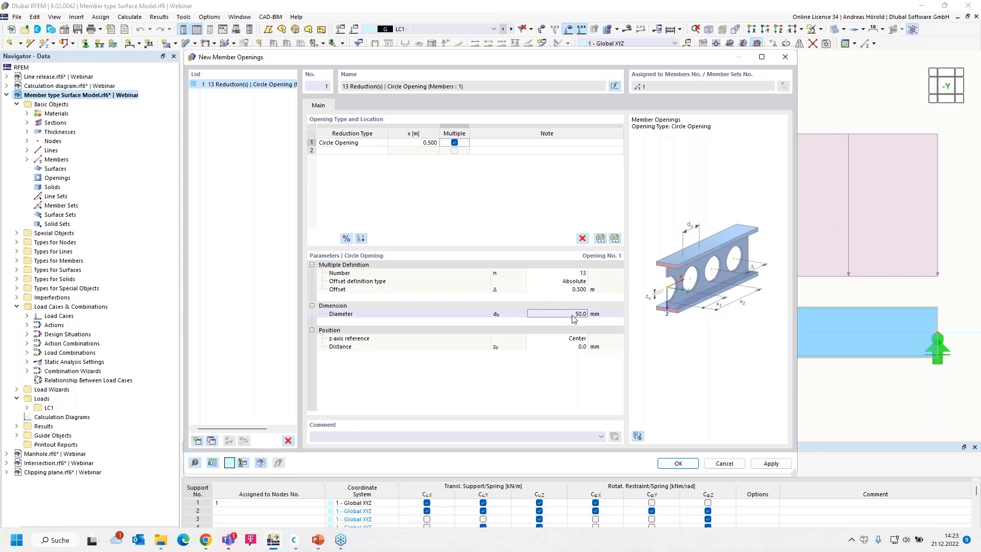
click(580, 315)
text(3)
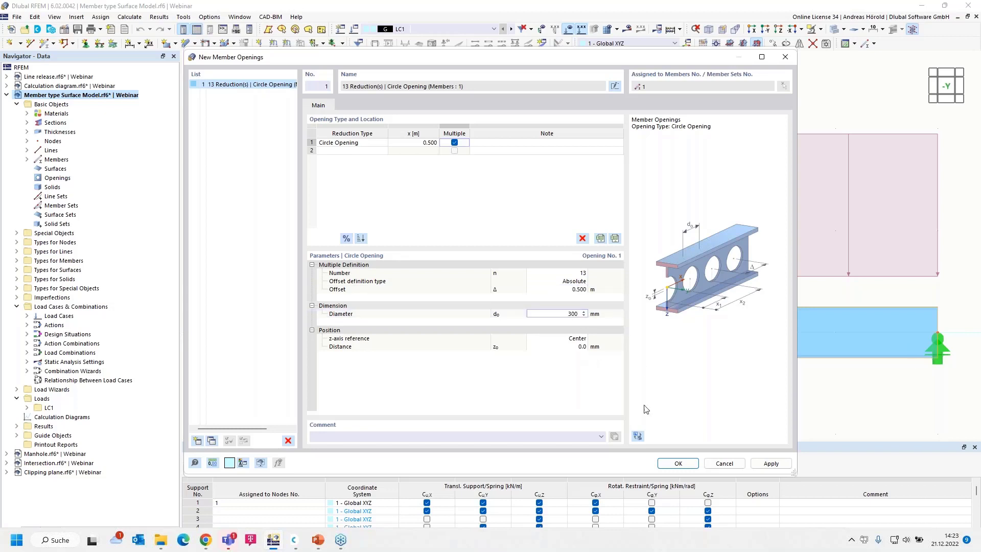
click(676, 466)
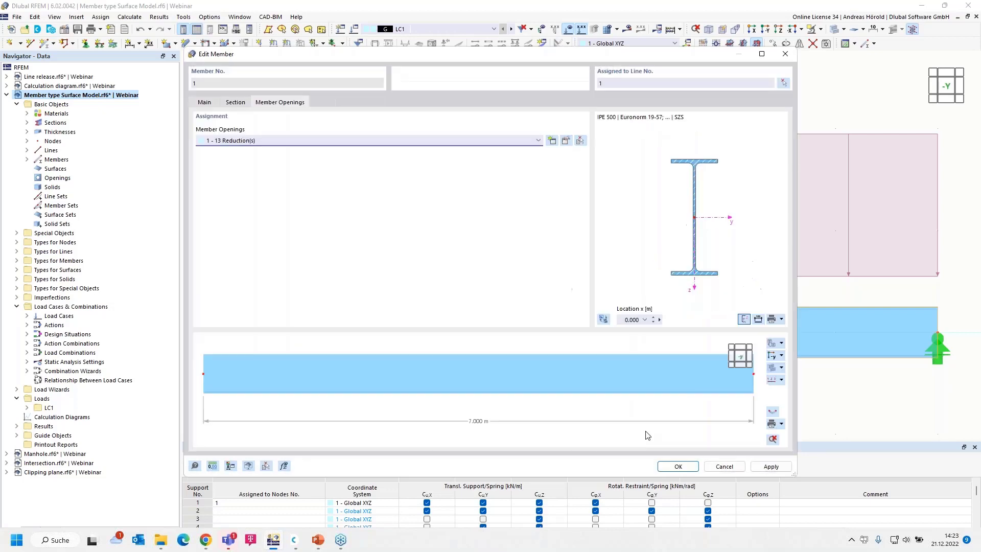
click(678, 466)
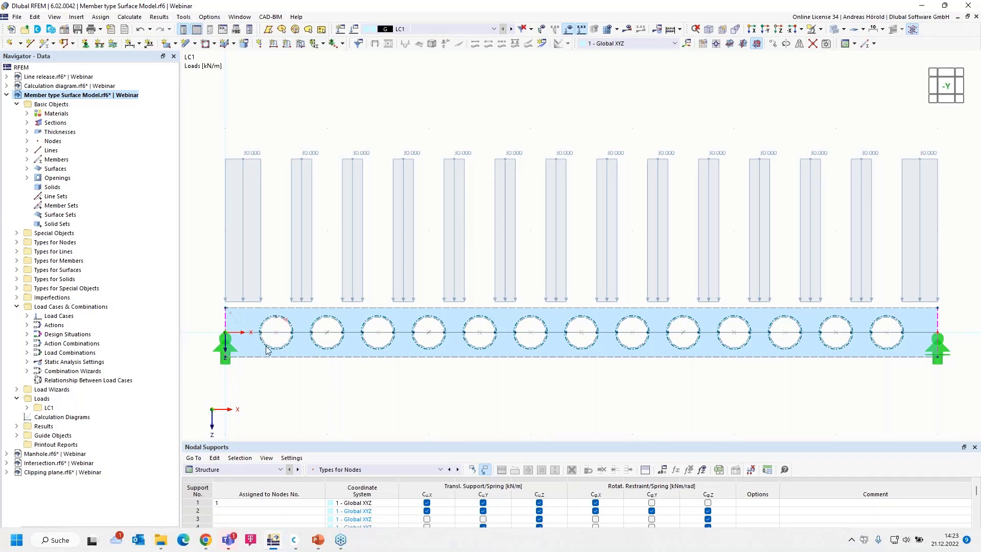
Compare the perforated beam with the surface model display off and on, and examine its end supports and loads.
ctrl+middle_drag(291, 394, 394, 399)
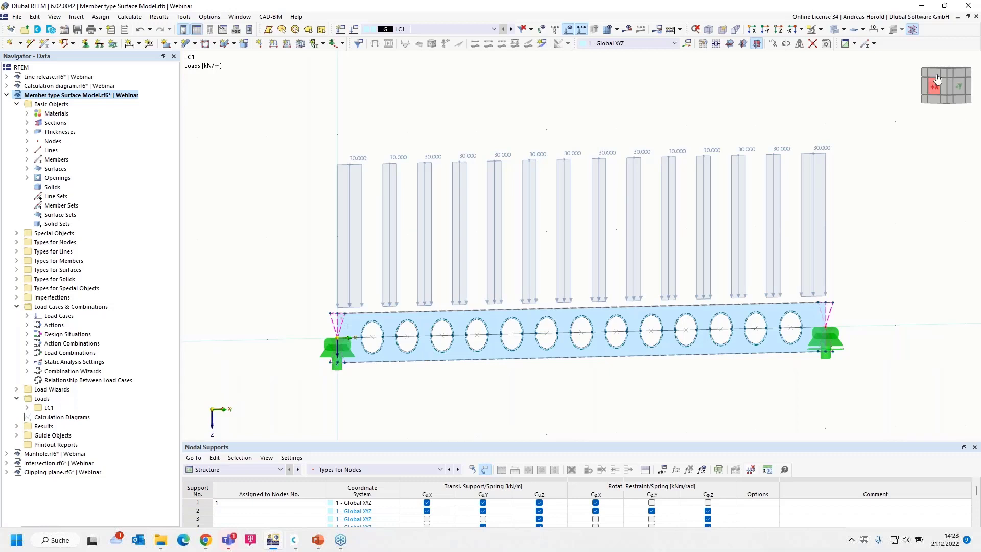
click(913, 29)
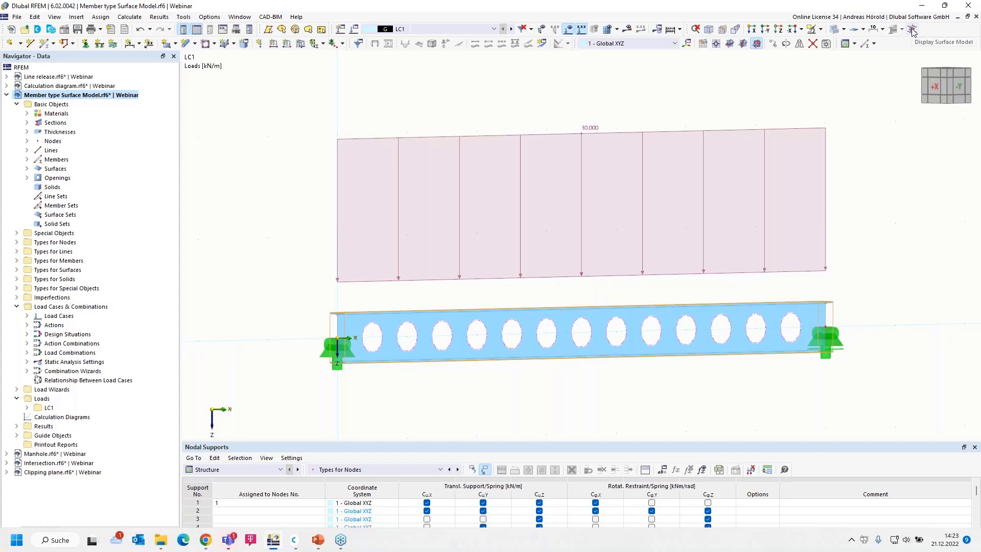
click(912, 29)
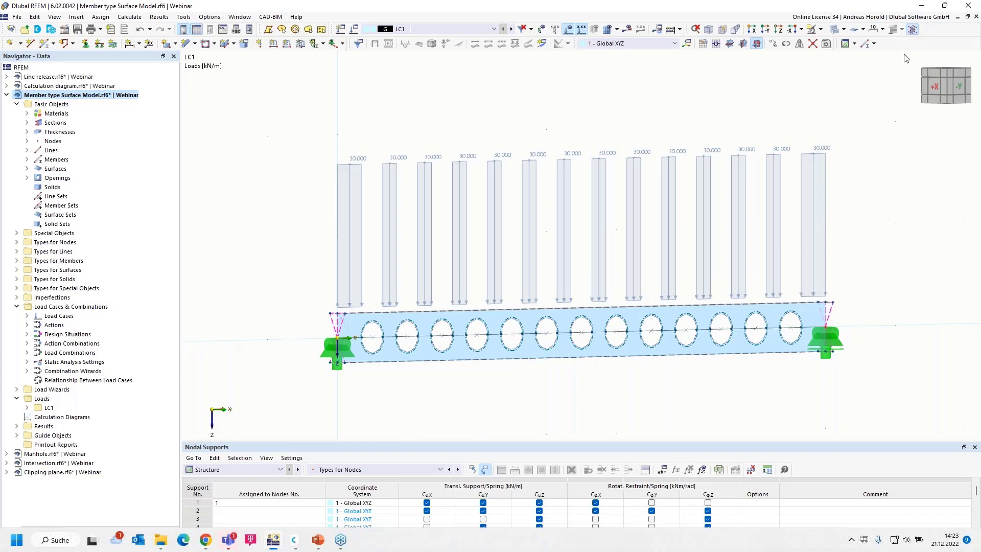
click(912, 30)
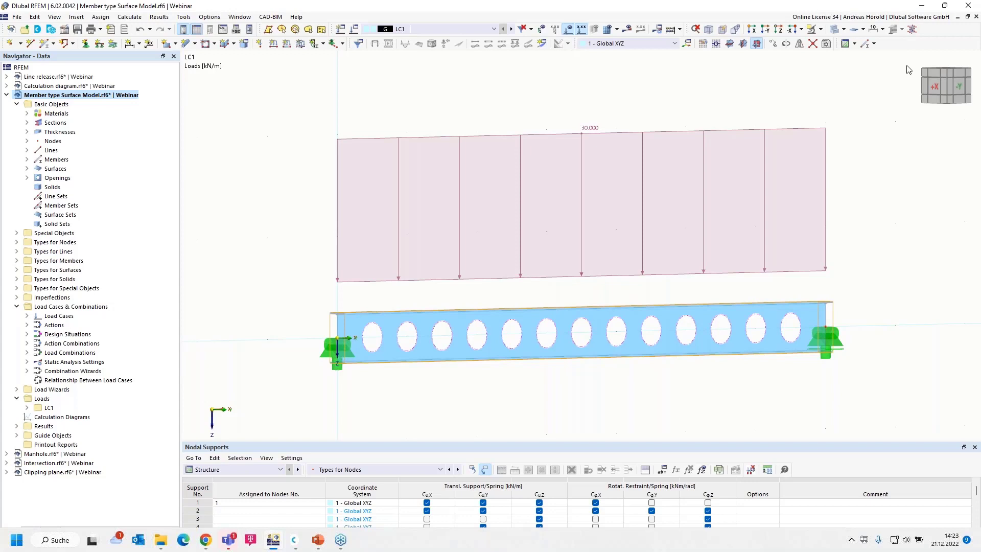
click(912, 29)
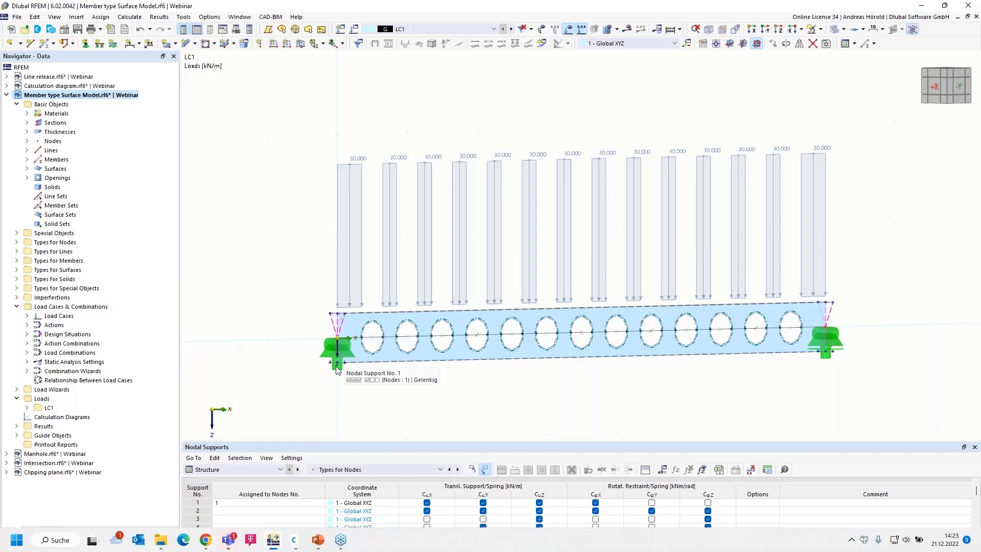
scroll(321, 381, down, 3)
scroll(357, 406, up, 1)
middle_drag(358, 402, 376, 327)
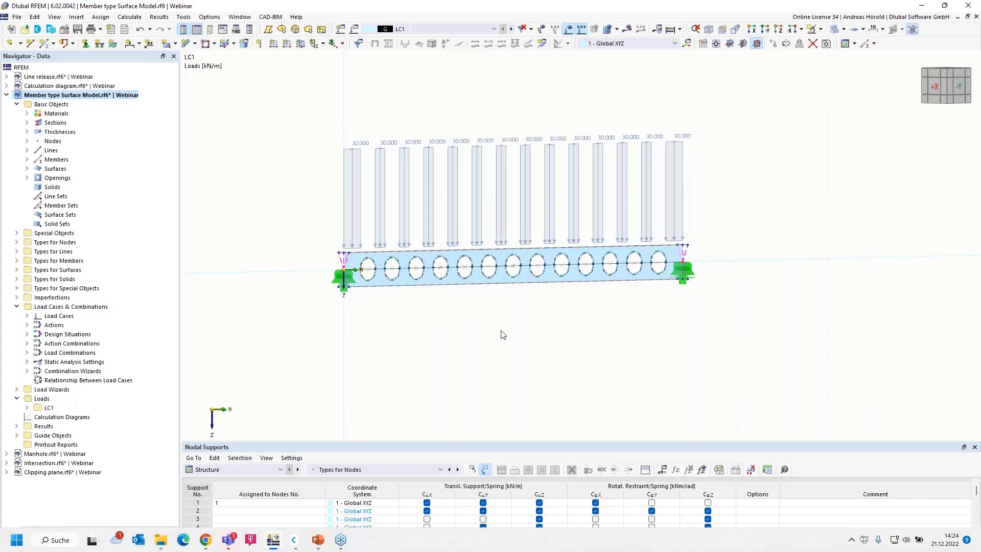
ctrl+middle_drag(501, 332, 433, 368)
scroll(407, 323, up, 1)
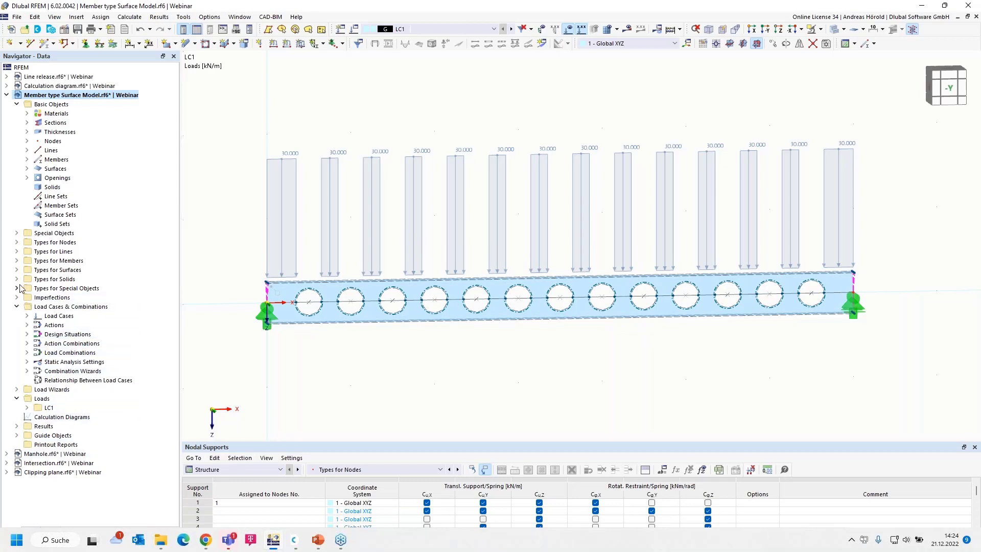
List the loads of LC1 in the navigator and highlight the uniform line load on the beam.
click(26, 408)
scroll(56, 347, down, 4)
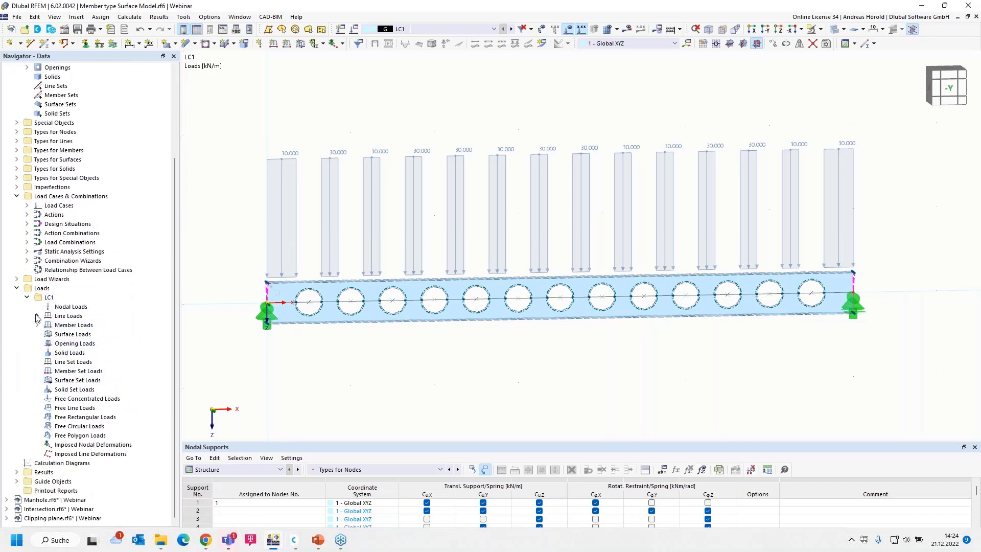
click(37, 316)
click(99, 325)
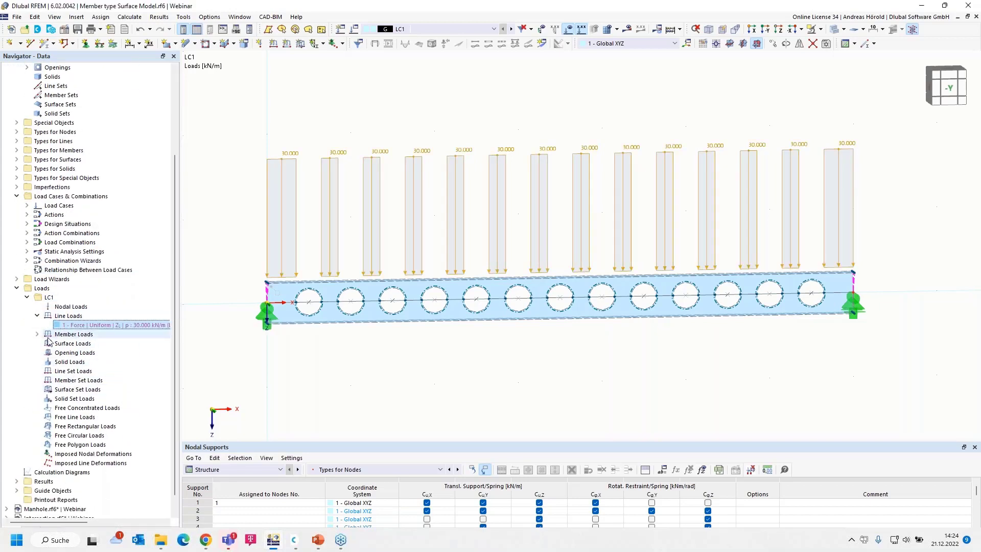
Give the uniform member load in LC1 a force eccentricity referenced to the top centre of the beam's section.
click(37, 334)
click(82, 345)
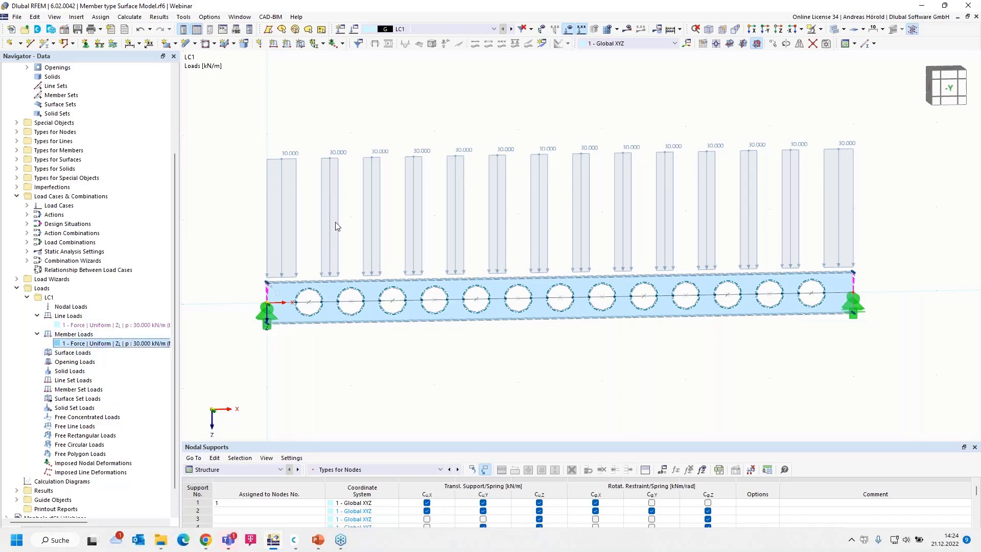
double_click(114, 343)
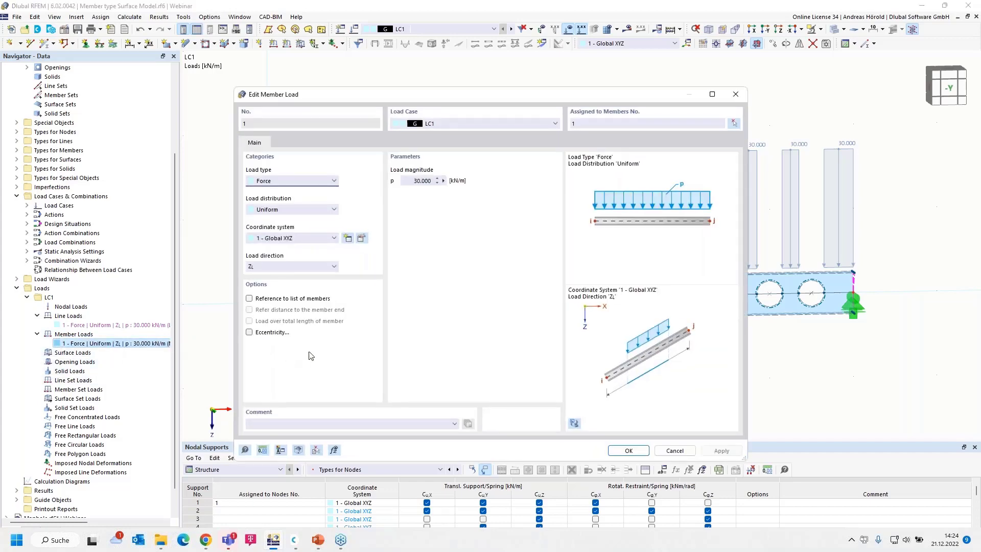
click(249, 333)
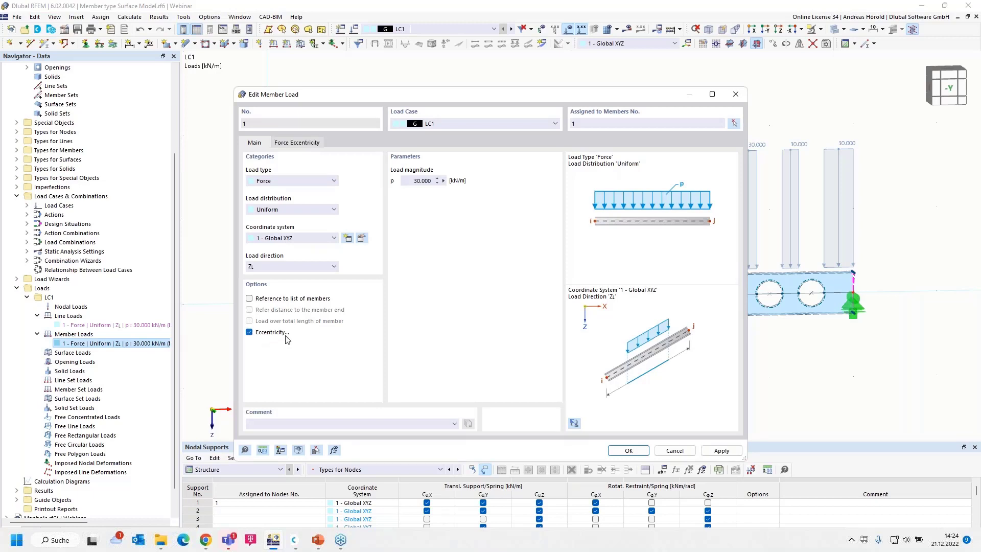
click(291, 144)
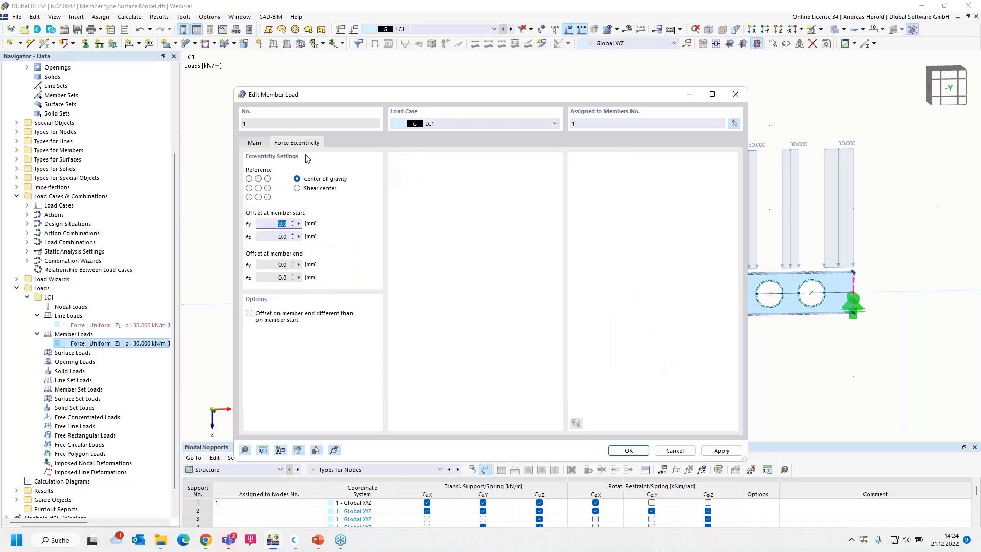
click(258, 179)
click(625, 450)
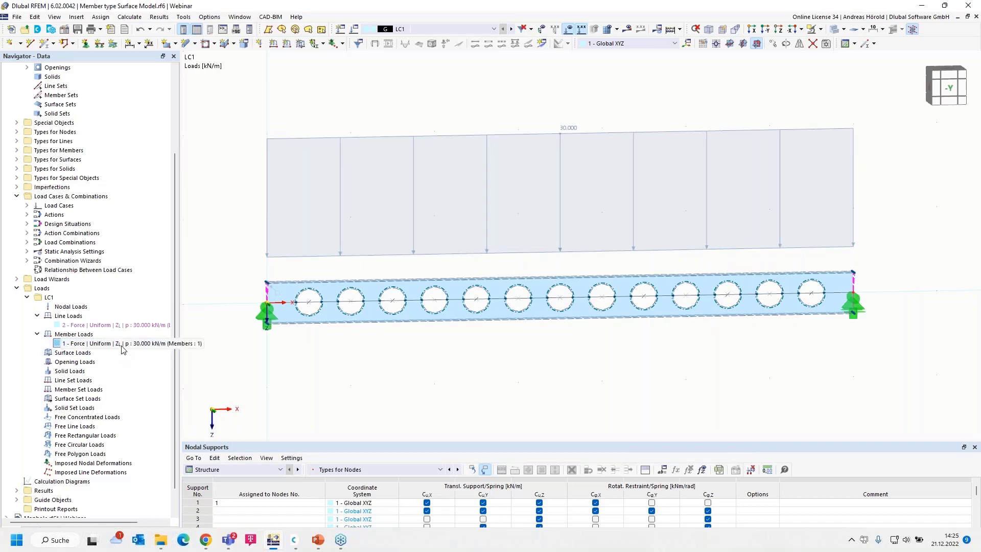
Highlight the line load of LC1 and examine closely where it acts on the beam's upper flange.
click(117, 327)
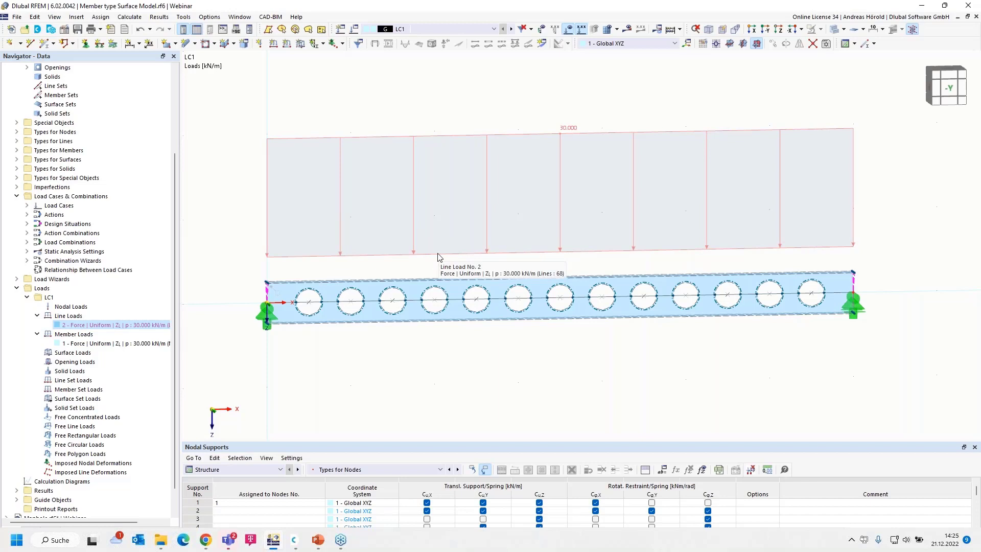
scroll(412, 284, up, 5)
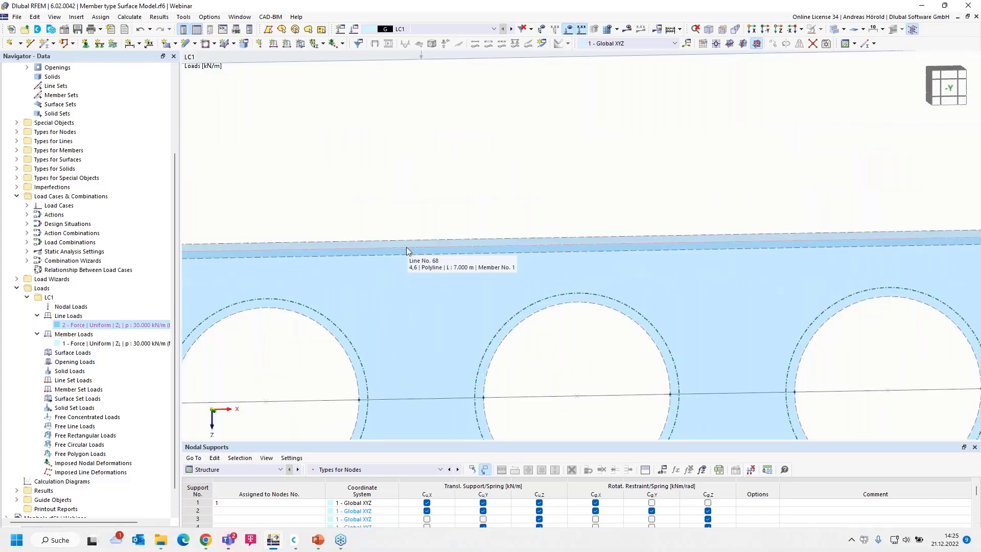
scroll(406, 246, down, 5)
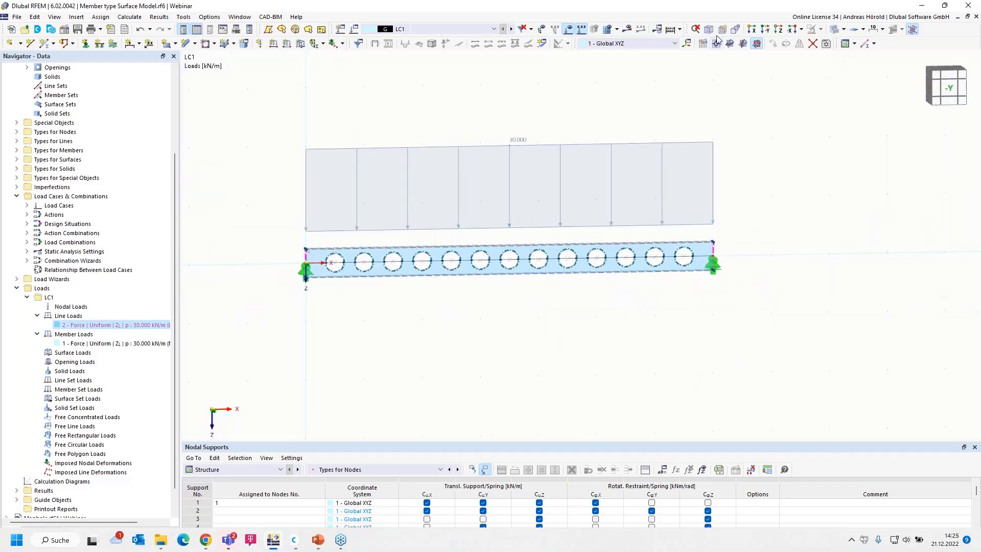
View the beam straight from the front along the Y-axis and calculate the results of design situation DS1.
click(764, 29)
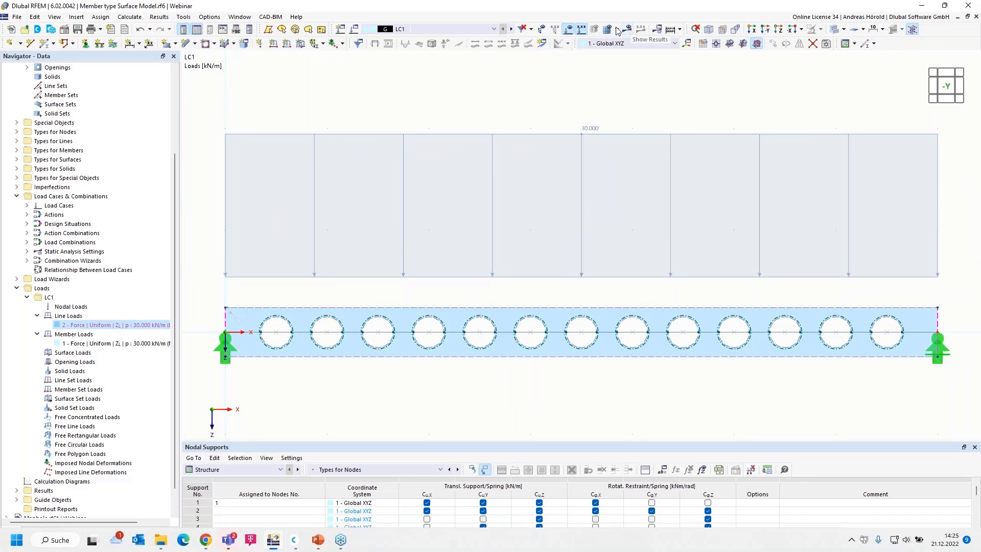
click(493, 29)
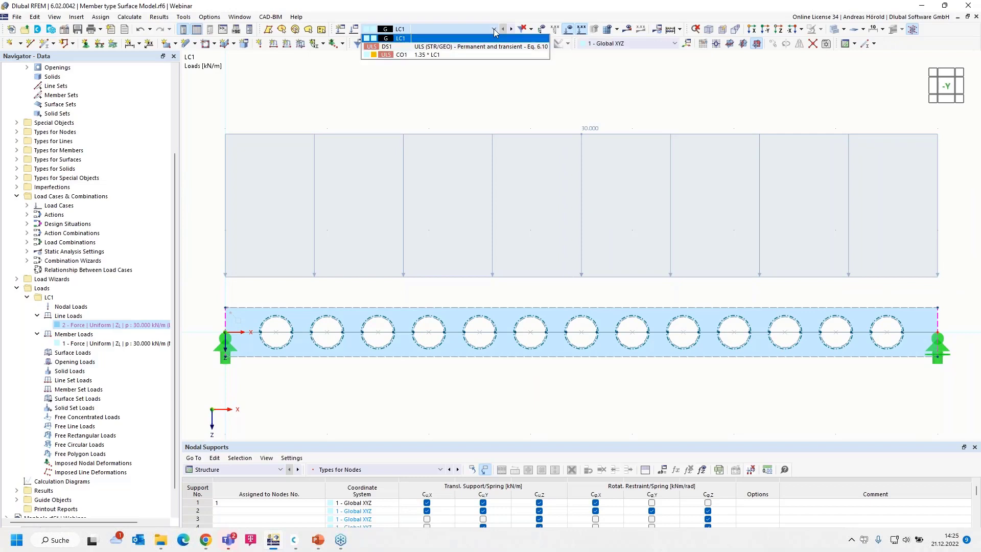
click(439, 48)
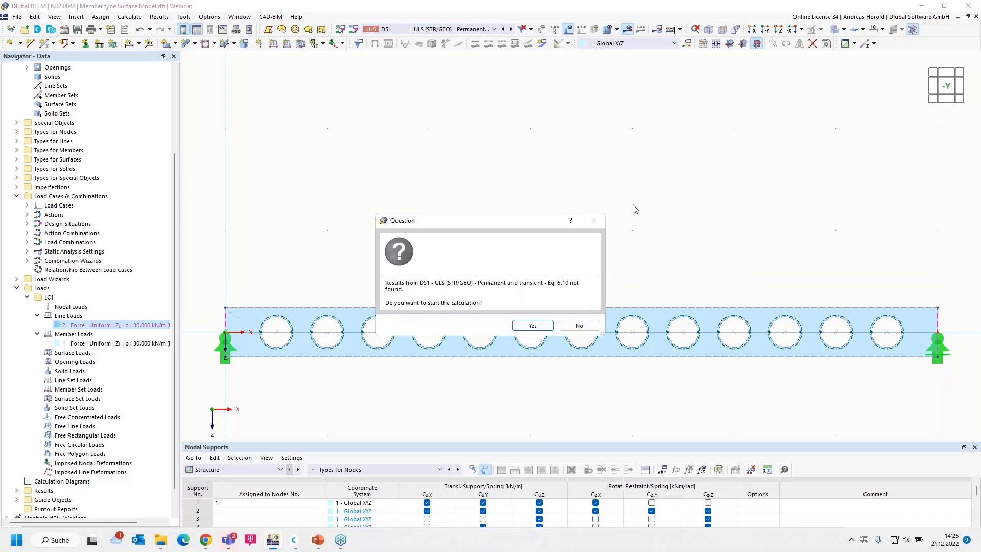
click(531, 326)
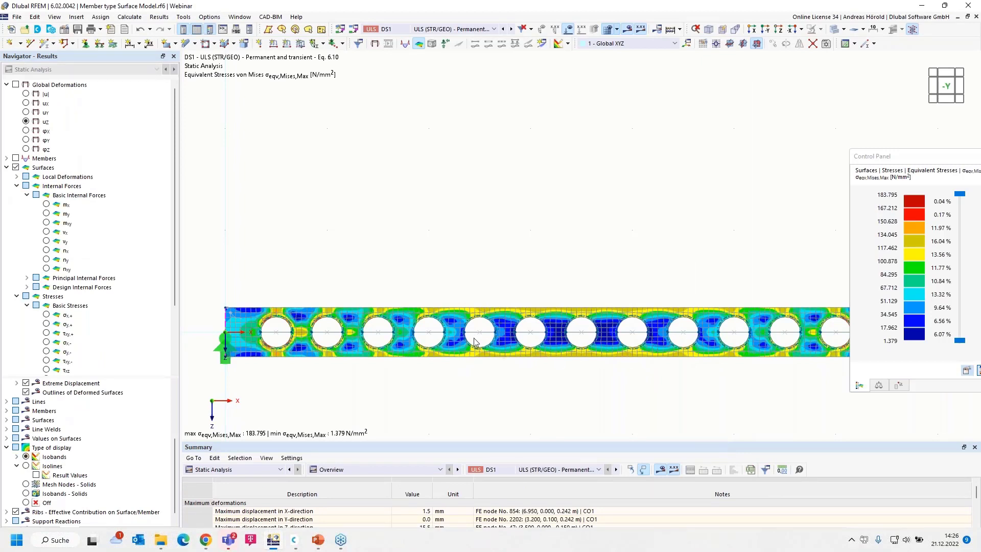
Display the beam's surface stresses in turn as basic stress σx,+, principal stress τmax and principal stress σ1,+.
scroll(113, 272, down, 3)
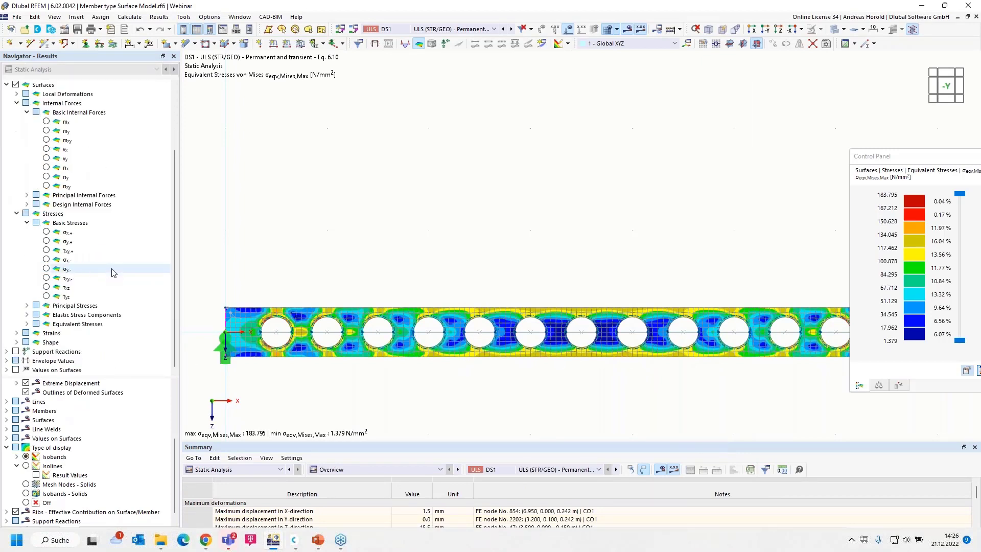
click(46, 232)
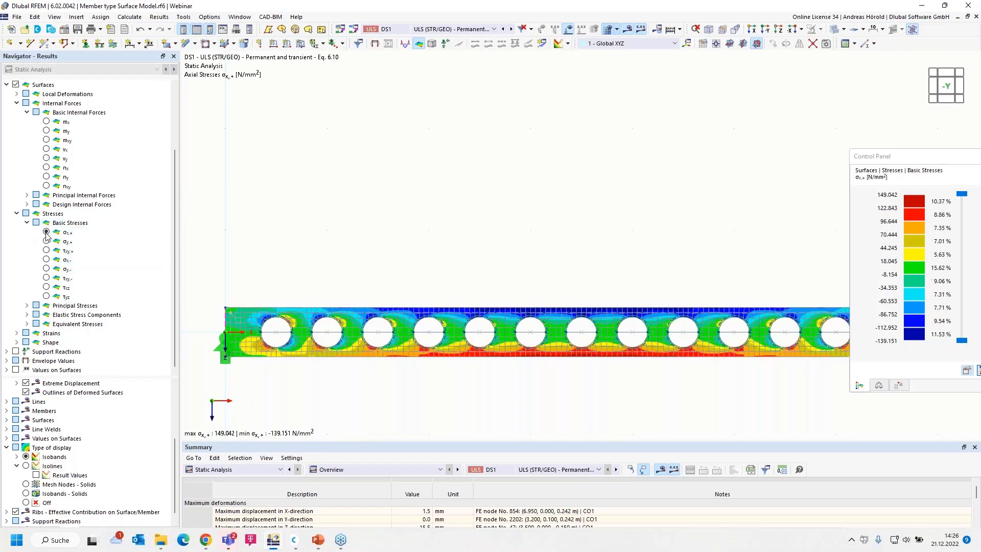
click(27, 305)
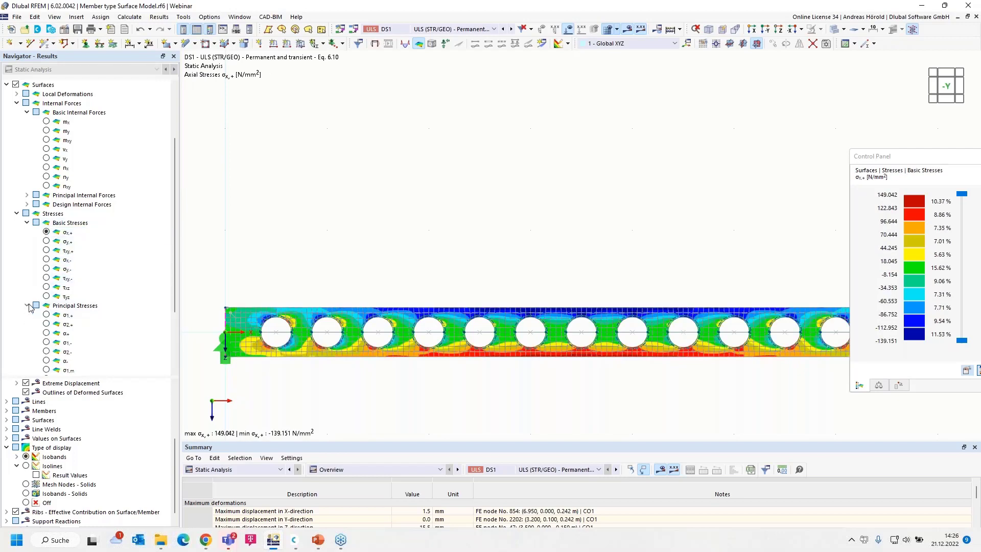
scroll(61, 334, down, 3)
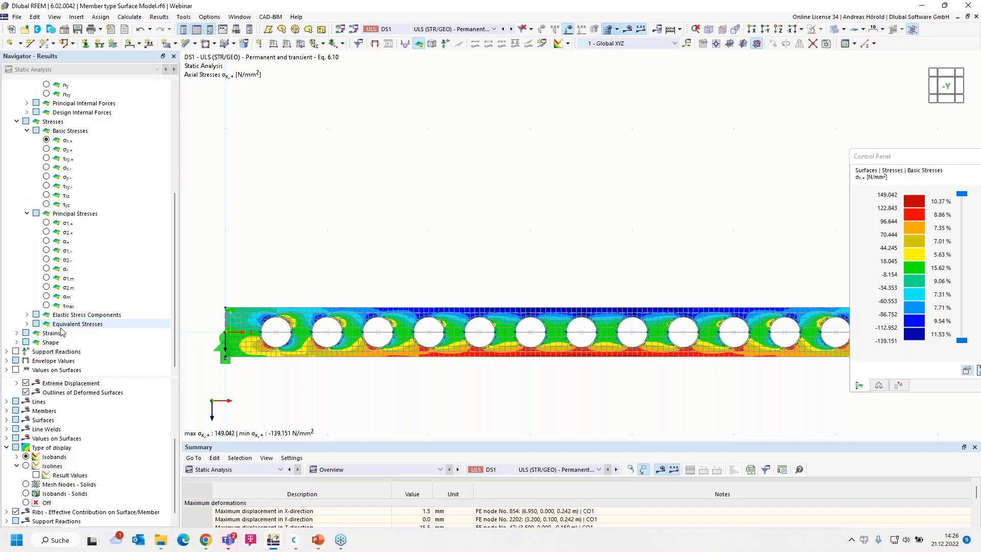
click(46, 306)
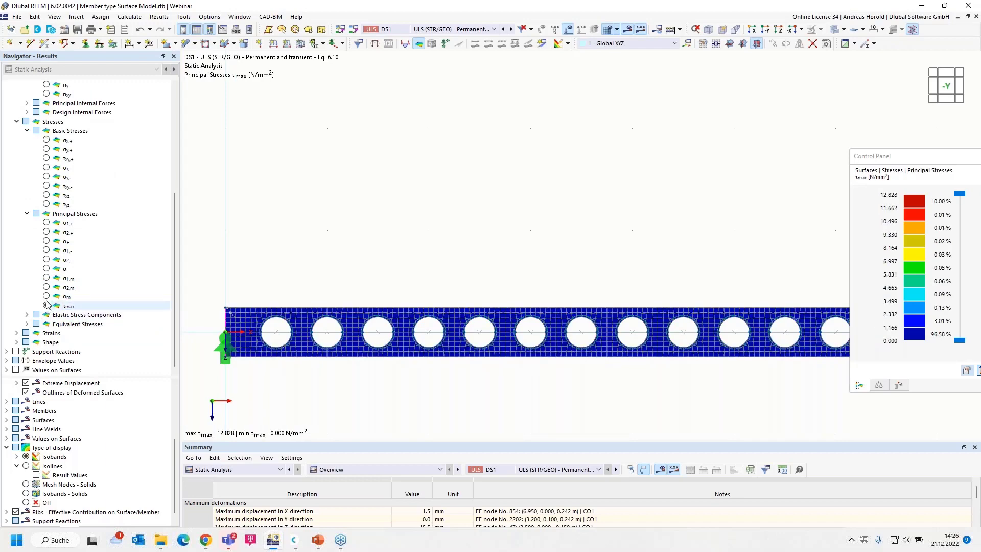
click(46, 223)
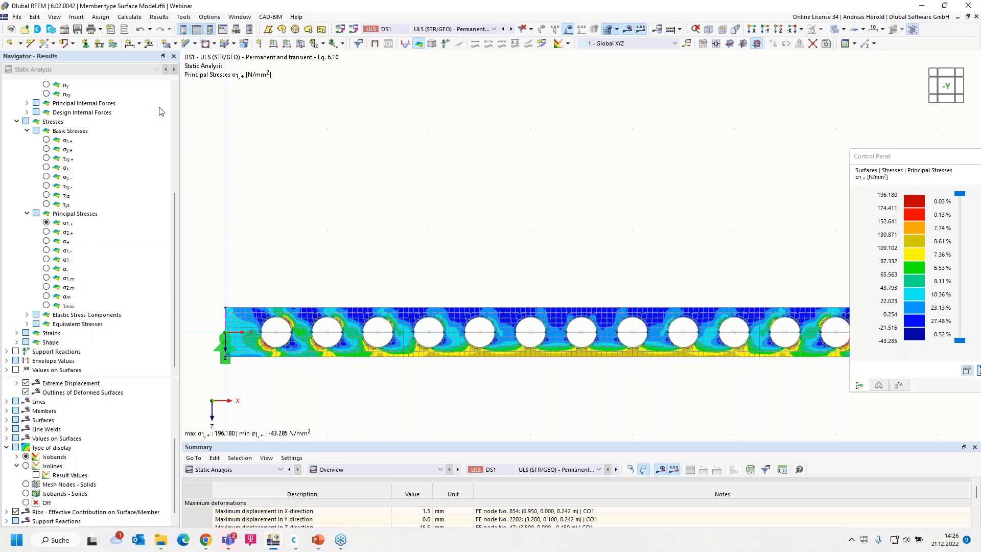
Activate the Stress-Strain Analysis design add-on in the model's base data.
click(65, 30)
click(325, 81)
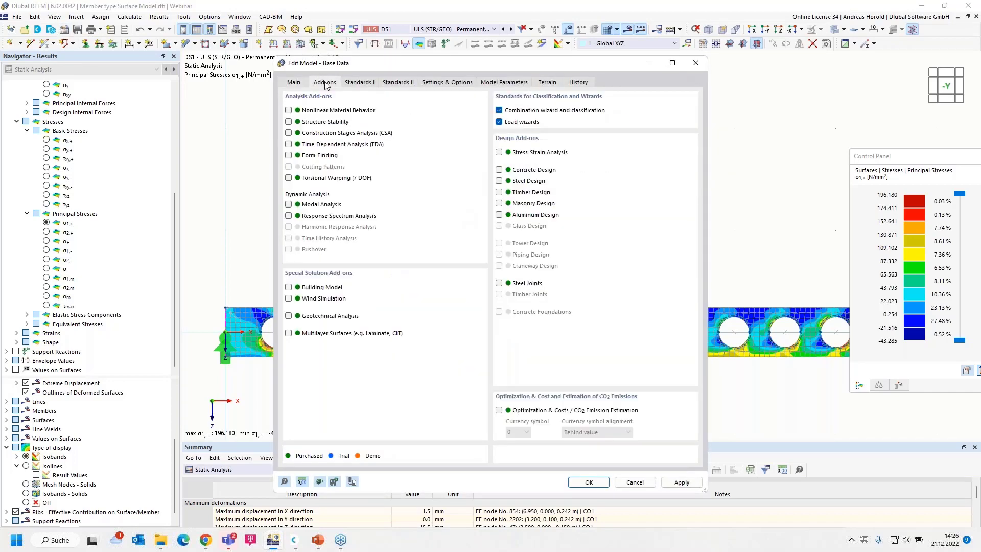
click(499, 152)
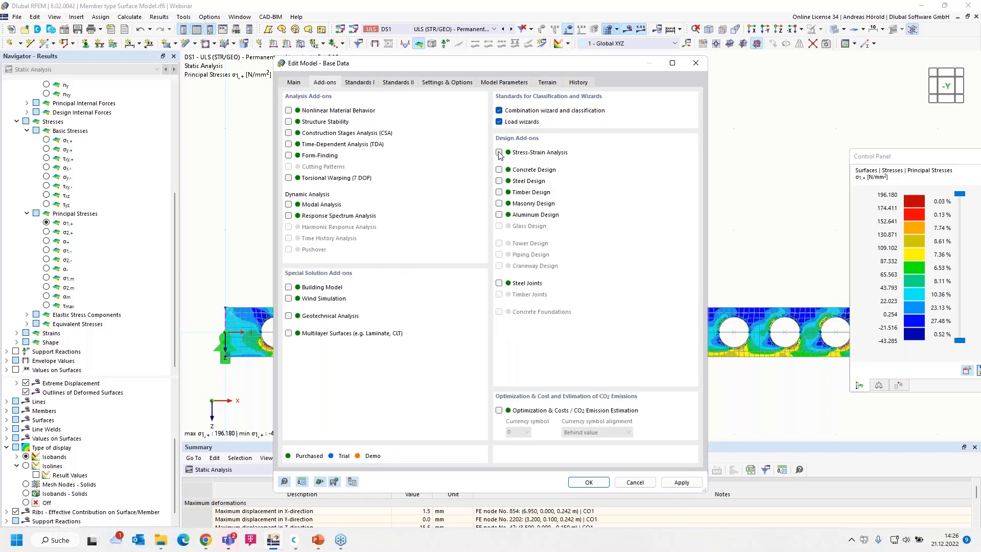
click(589, 482)
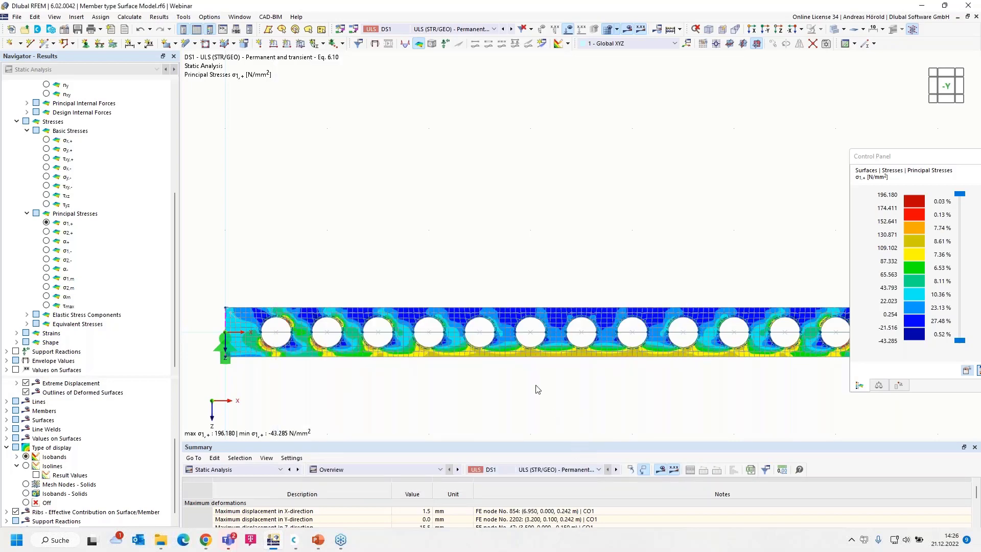
Exclude all members from the Stress-Strain Analysis, keep all surfaces, and calculate the design.
click(242, 469)
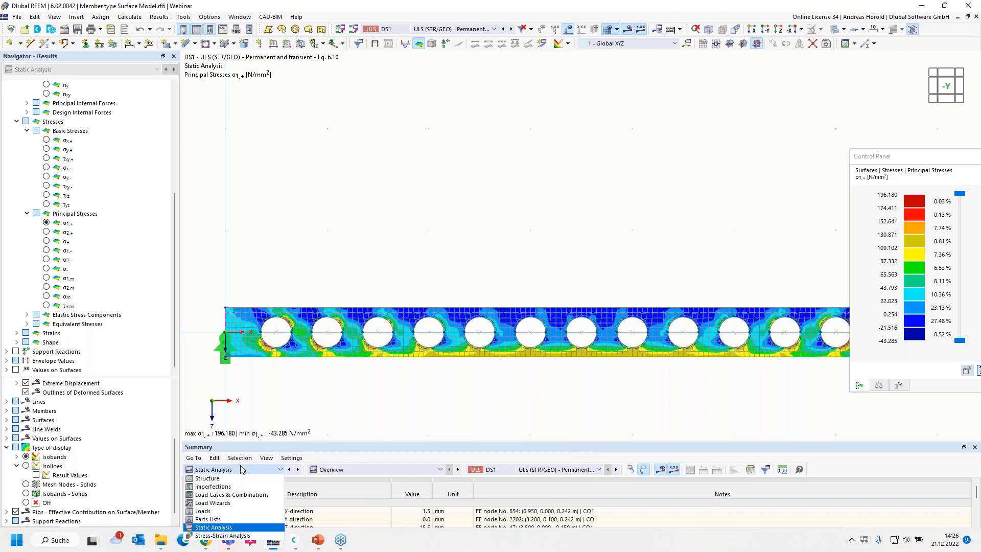
click(223, 535)
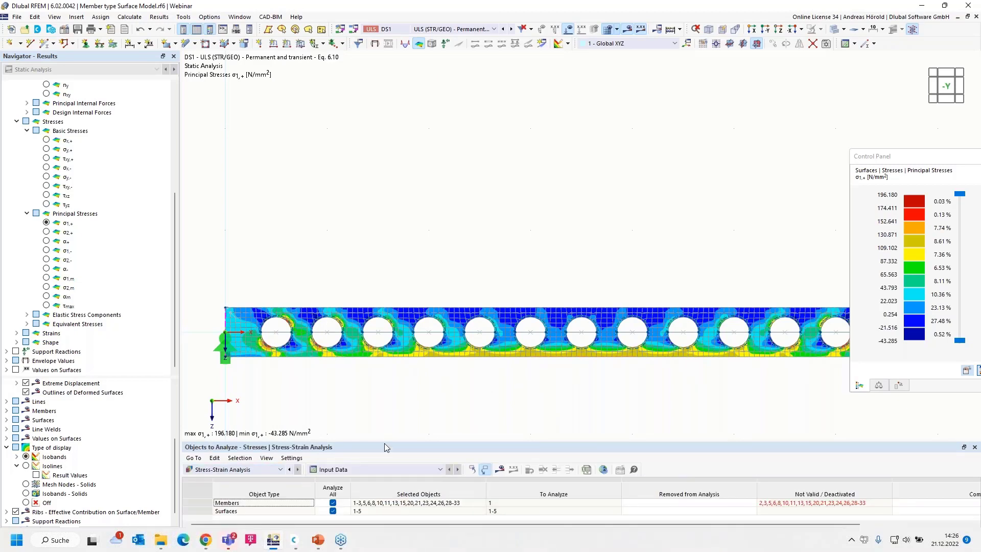
drag(385, 442, 384, 389)
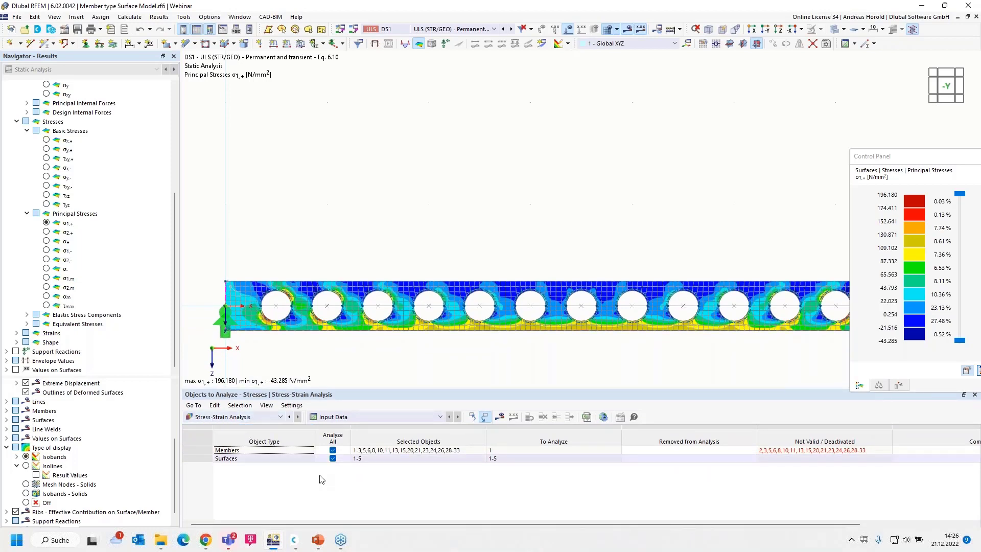
click(331, 450)
click(332, 449)
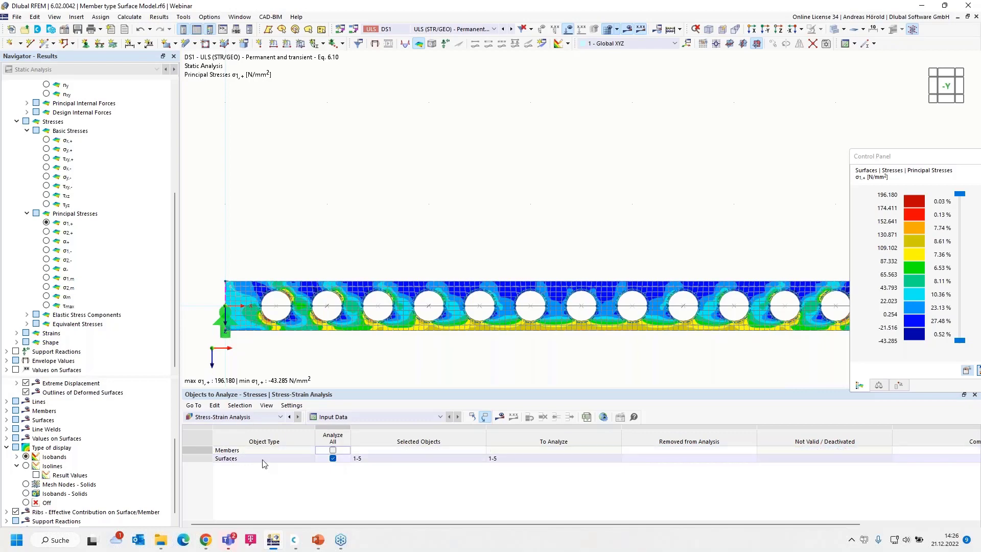
click(499, 416)
click(535, 324)
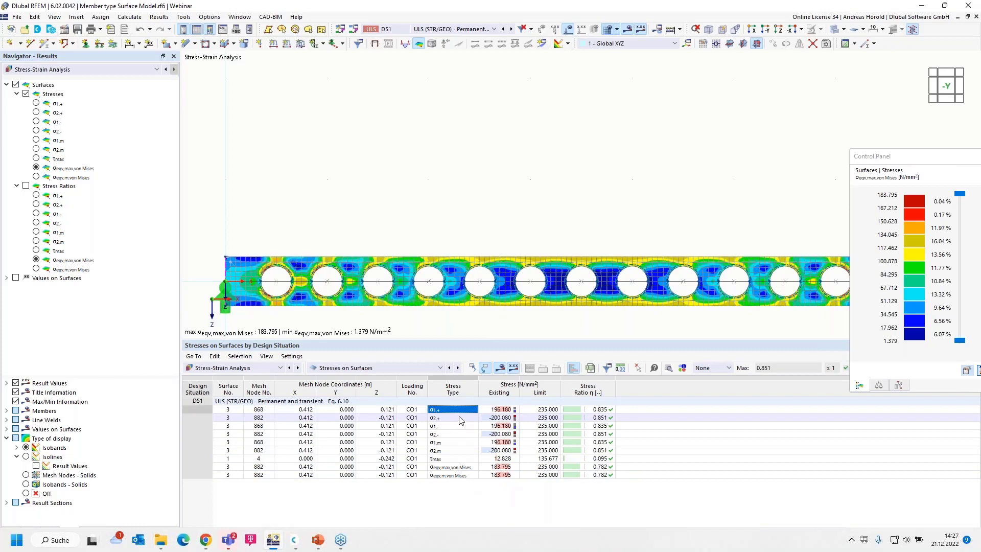
Examine the maximum von Mises equivalent stress entry and the stress distribution over the whole beam, and switch to the presentation slides.
click(475, 467)
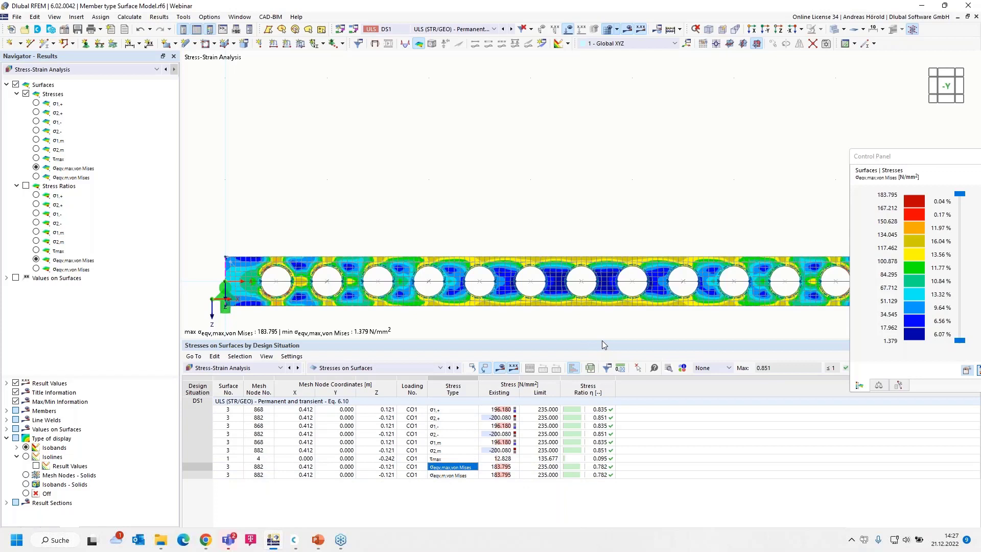
drag(601, 340, 603, 384)
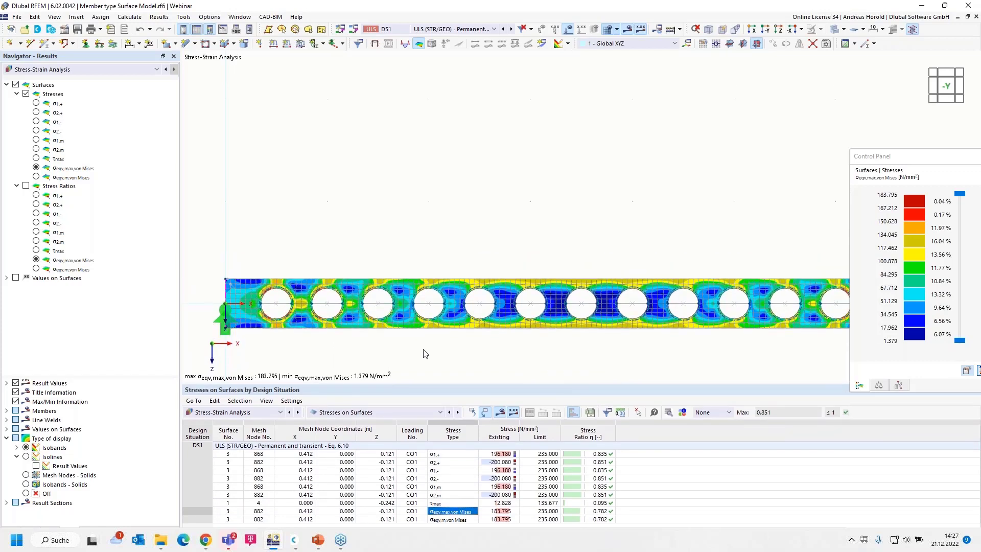
middle_drag(424, 350, 397, 245)
scroll(407, 280, down, 1)
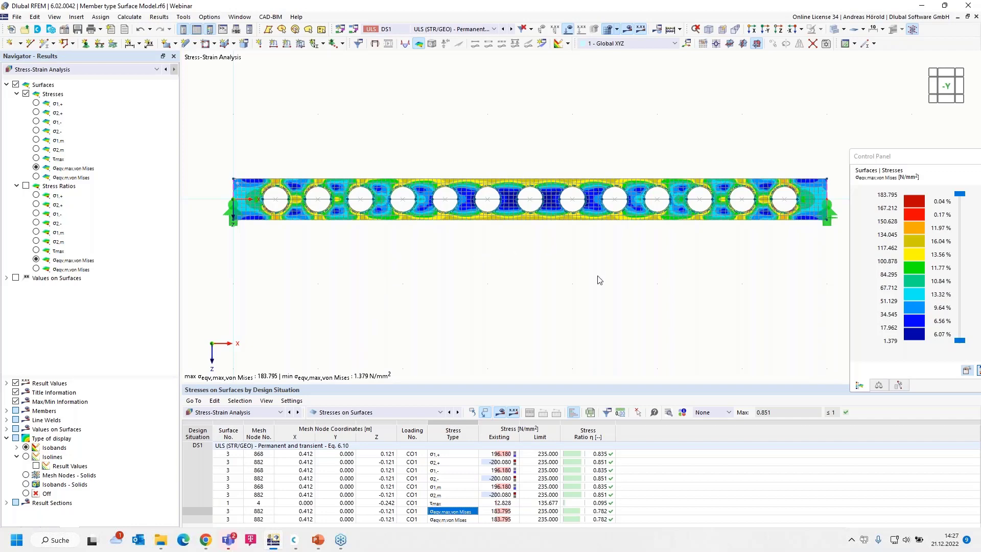
middle_drag(605, 269, 590, 313)
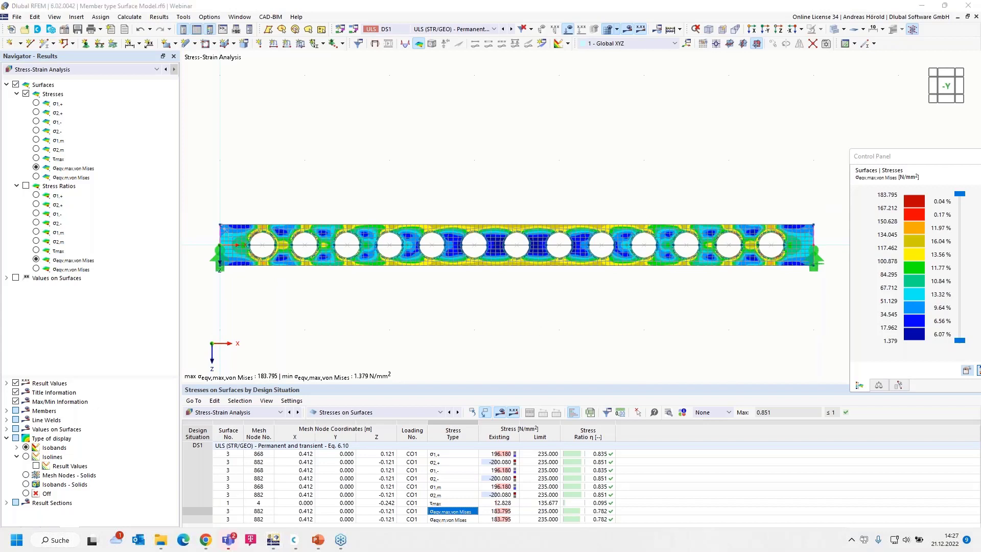
key(alt+Tab)
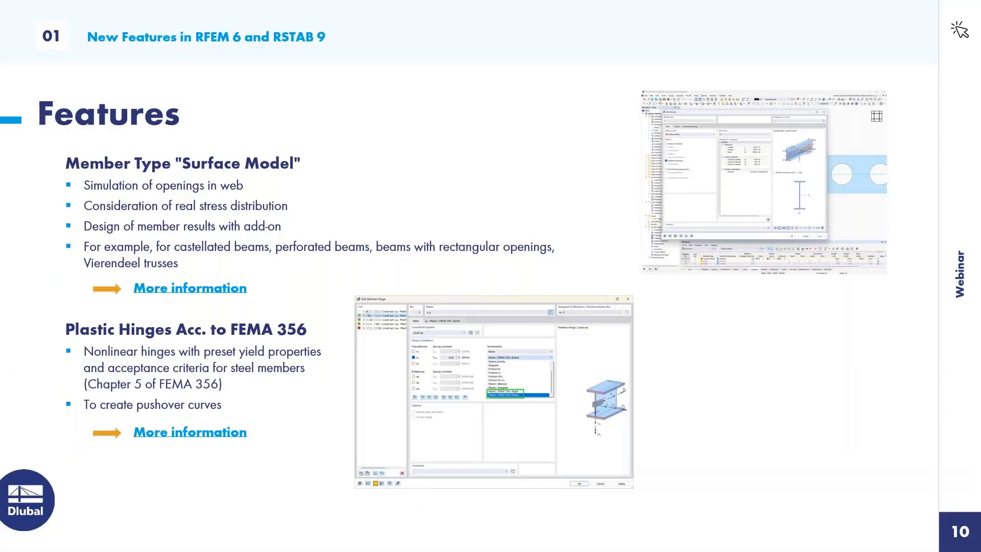
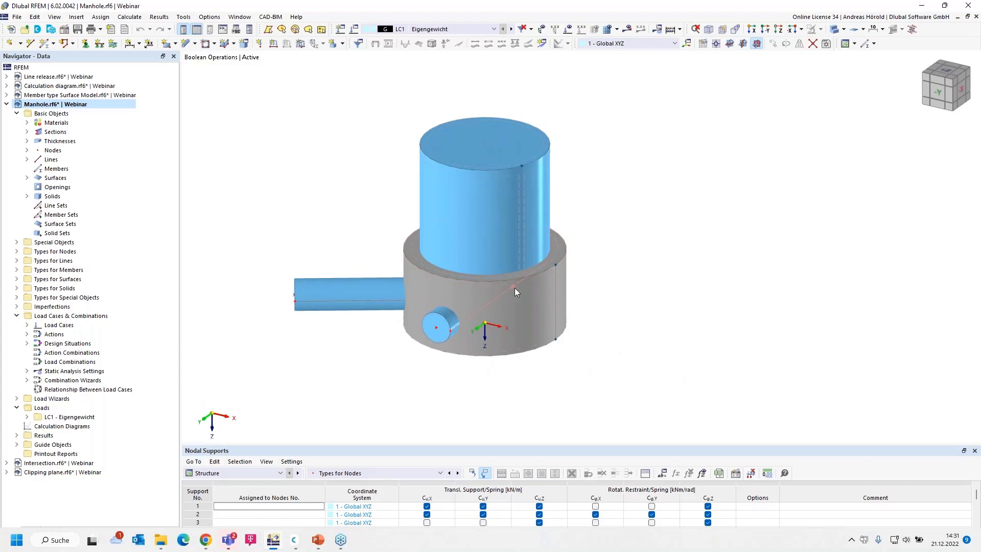
Examine each of the four solids in the manhole model by highlighting the concrete base and the three cylinders in turn.
click(27, 196)
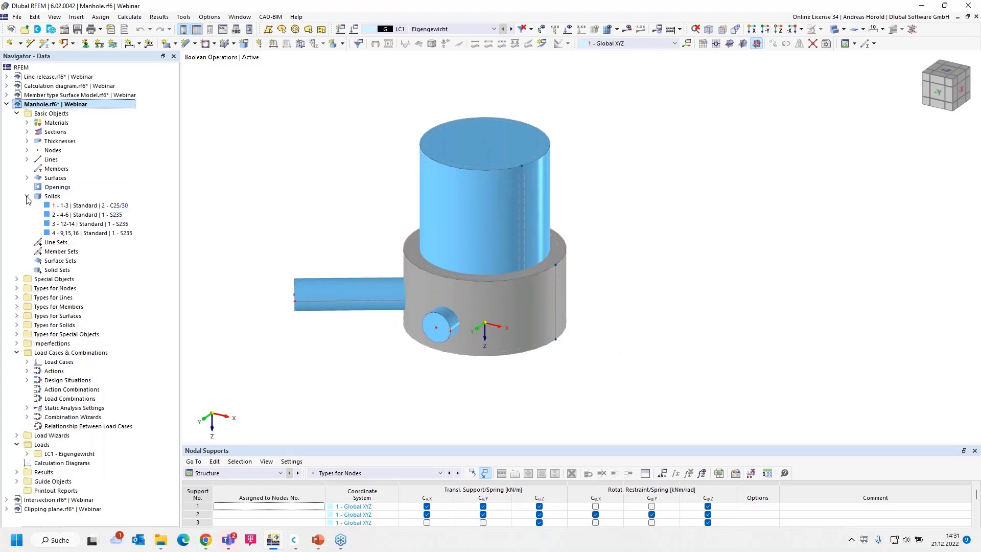
click(77, 206)
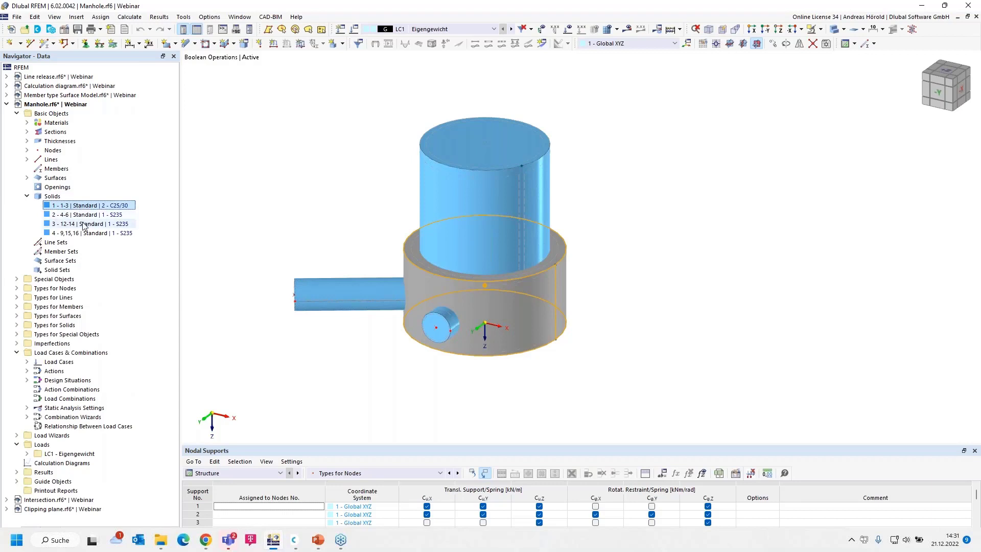
click(85, 216)
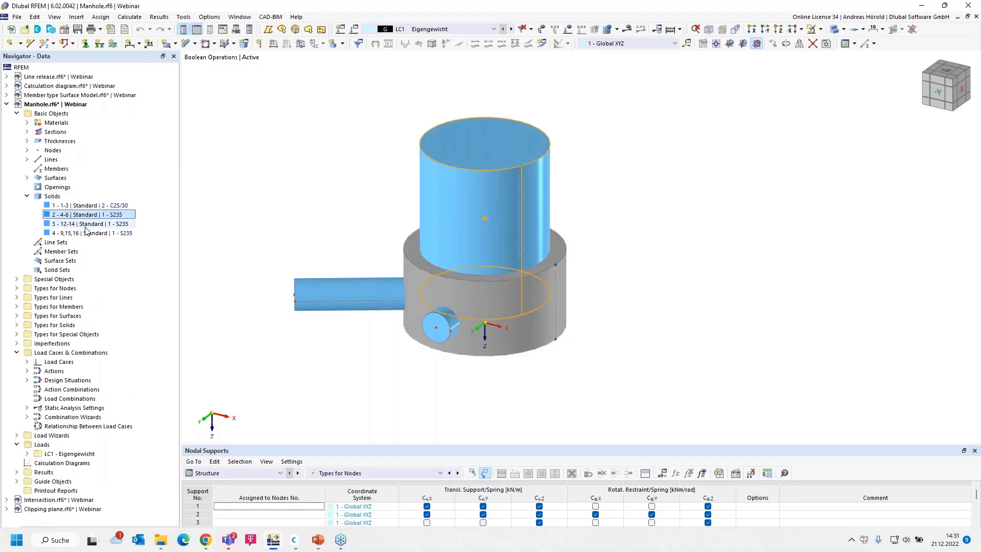
click(88, 225)
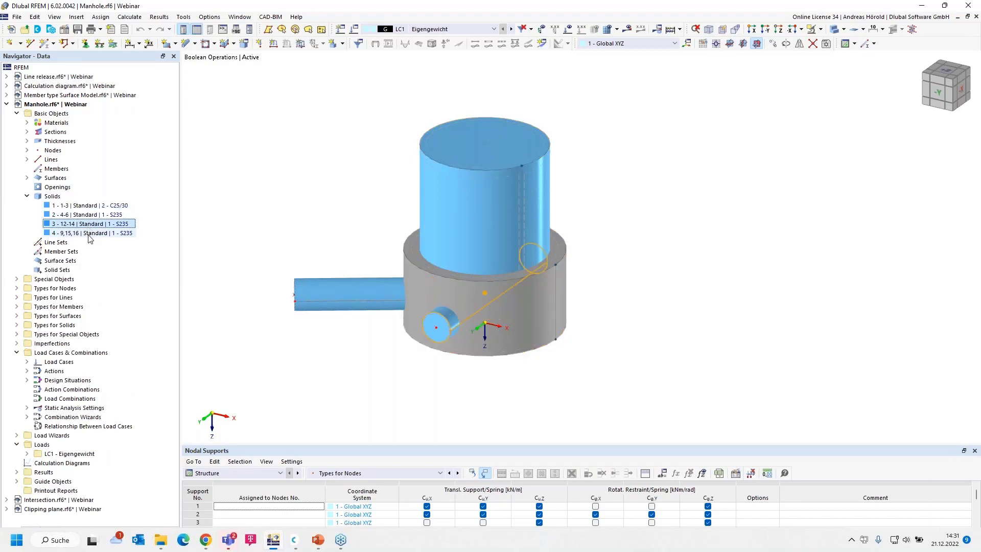
click(90, 233)
click(93, 206)
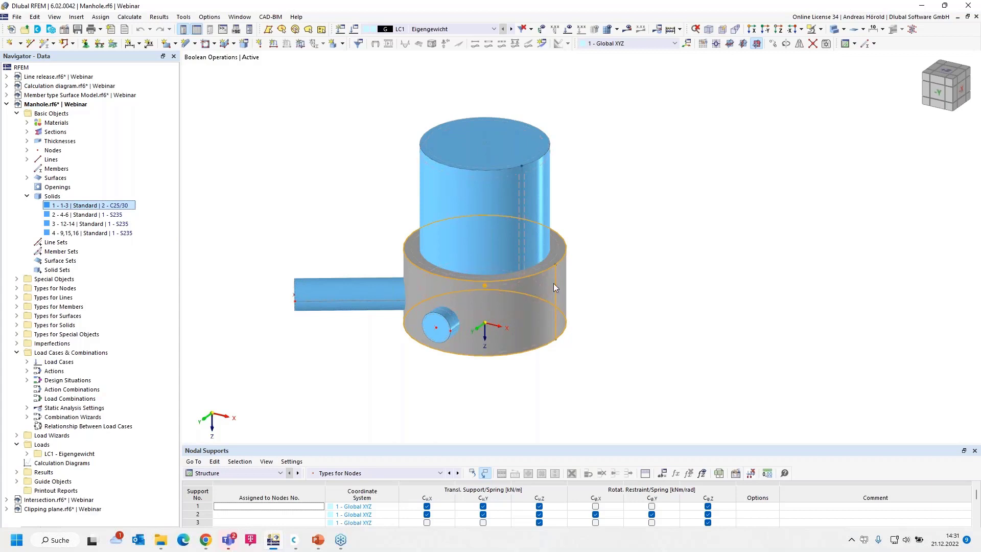
click(92, 215)
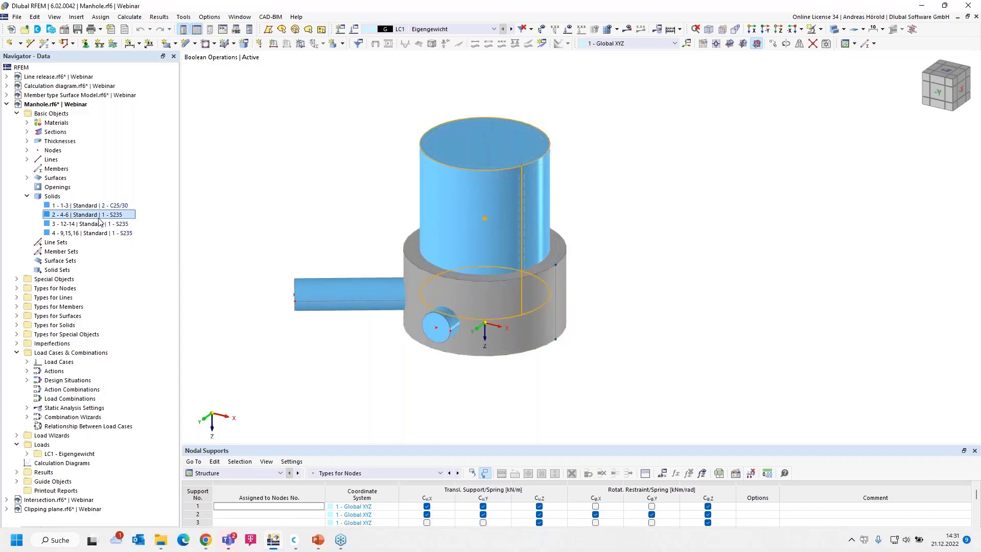
click(97, 224)
click(106, 234)
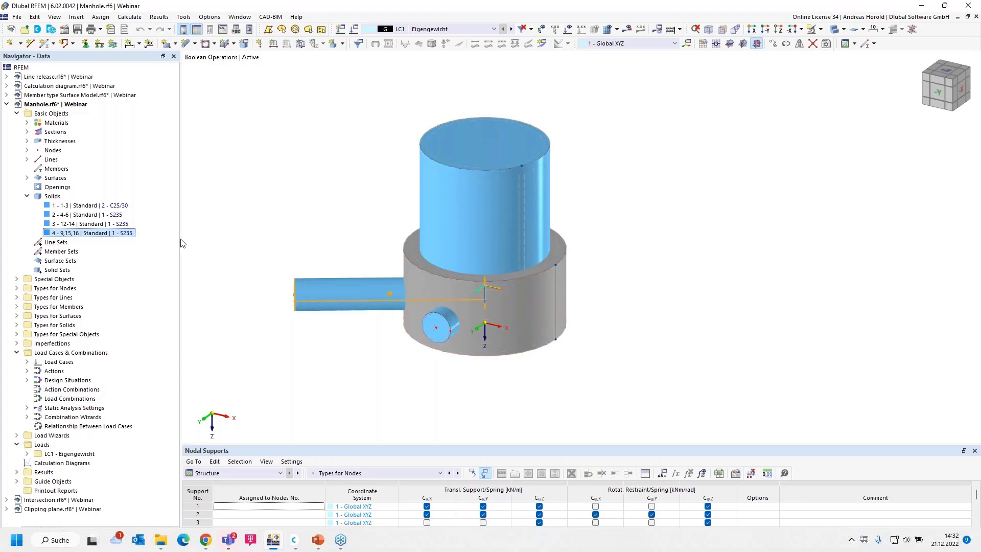
Change the solid type of the three S235 cylinders, solids 2 to 4, to Hole and accept the regeneration of the affected solids.
click(90, 215)
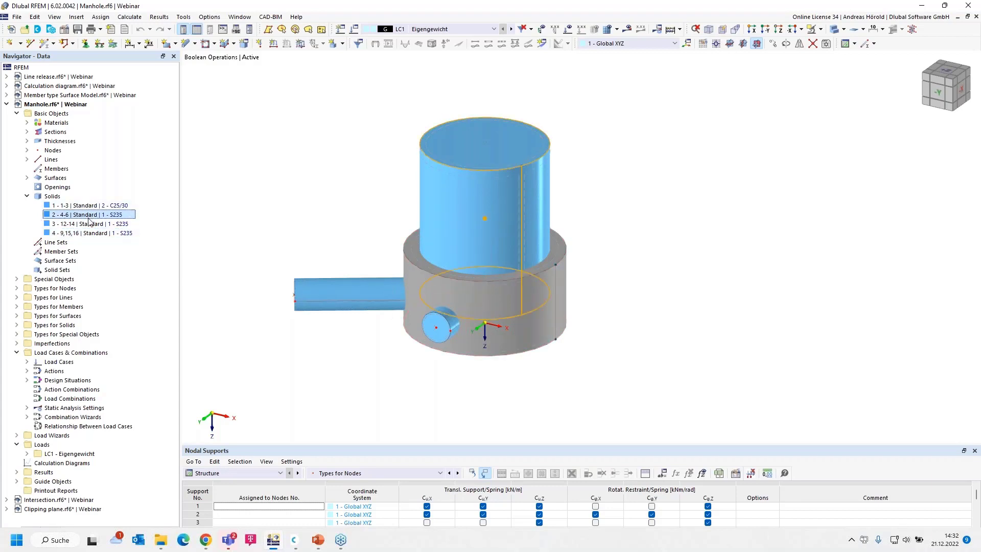
ctrl+click(89, 224)
ctrl+click(95, 234)
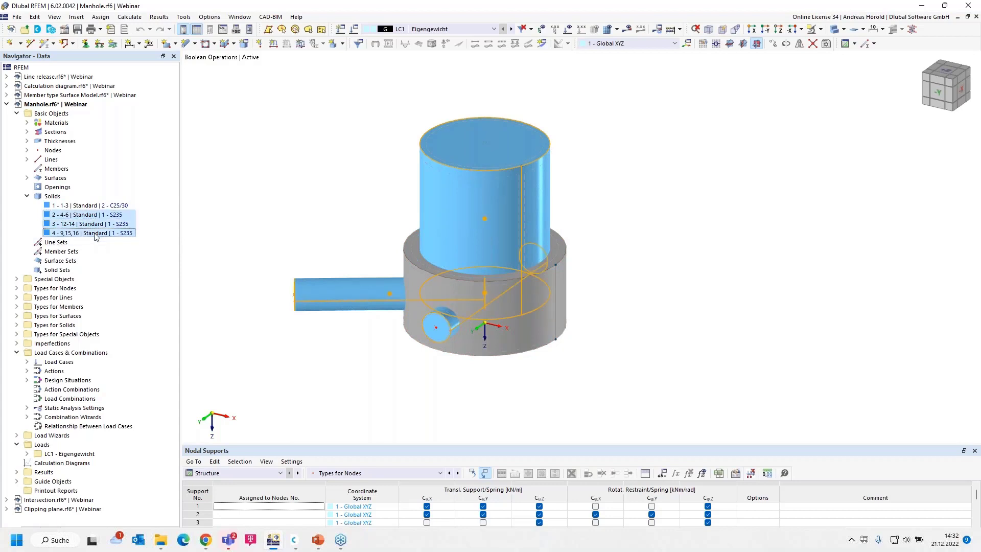
right_click(94, 219)
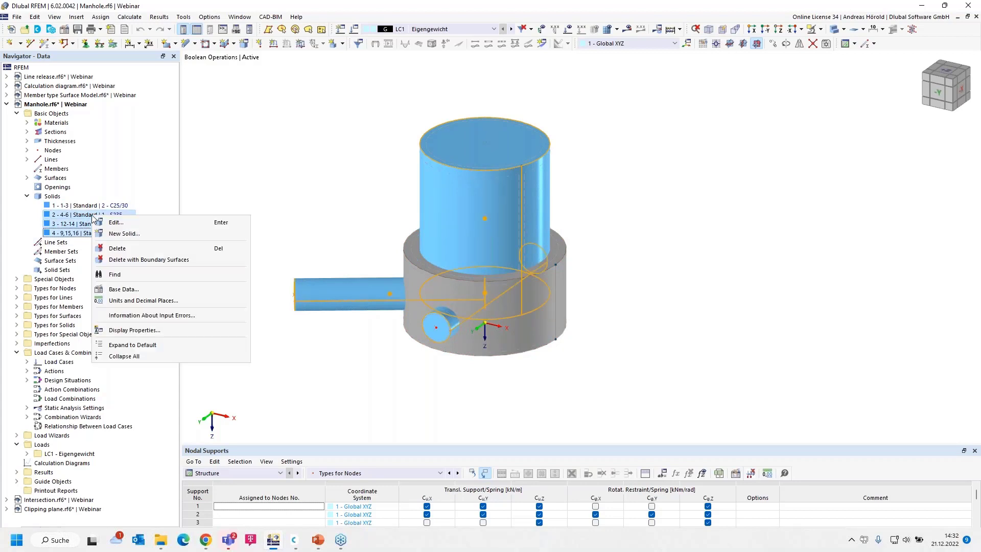
click(136, 224)
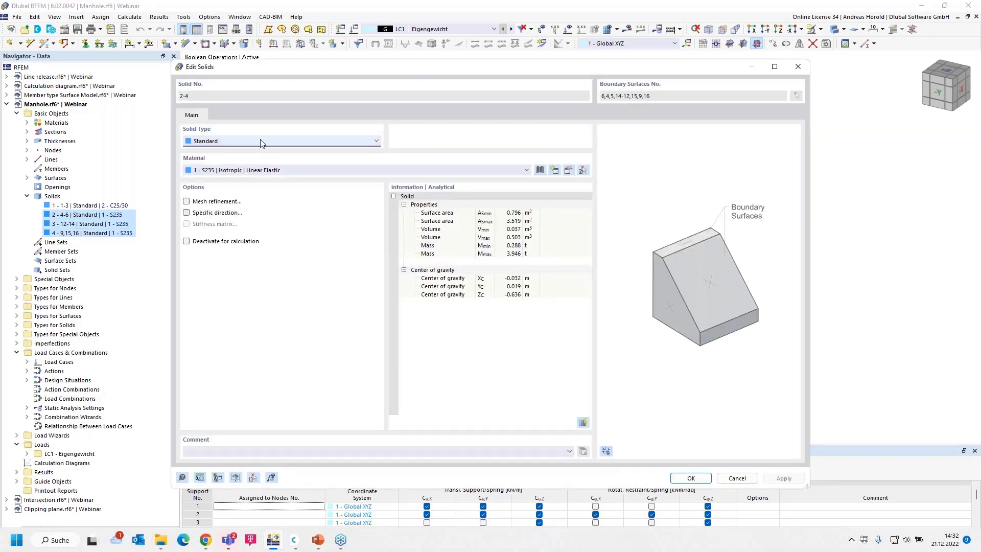
click(260, 141)
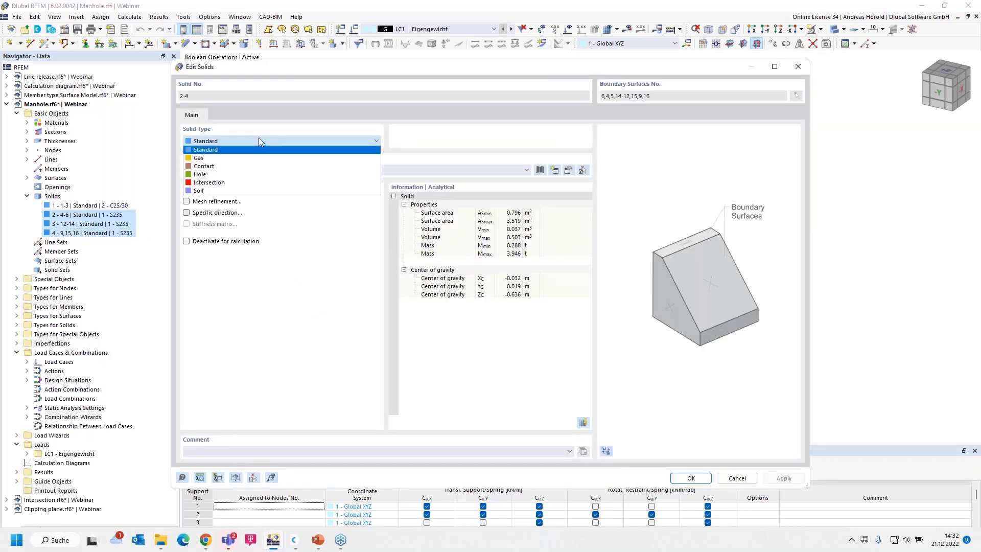
click(271, 175)
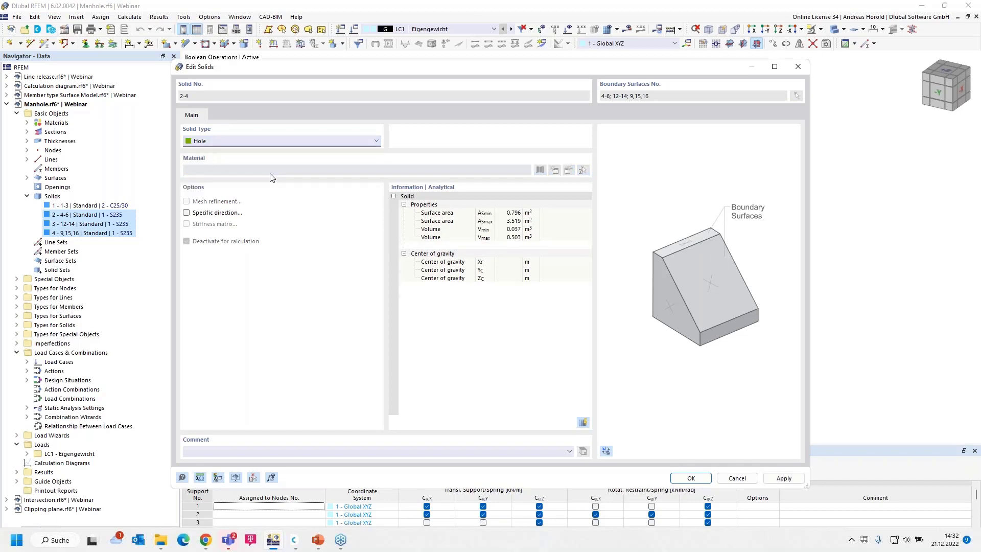
click(690, 478)
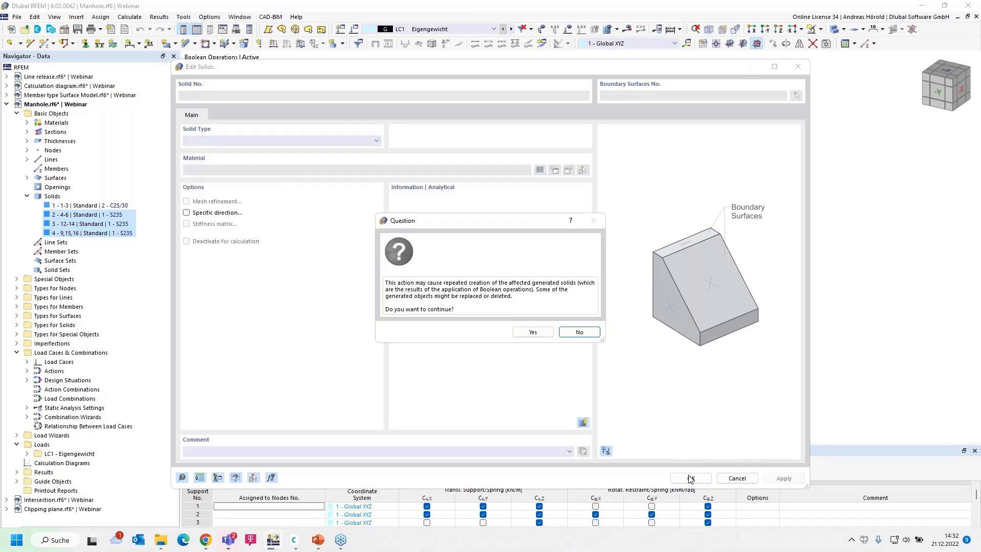
click(536, 333)
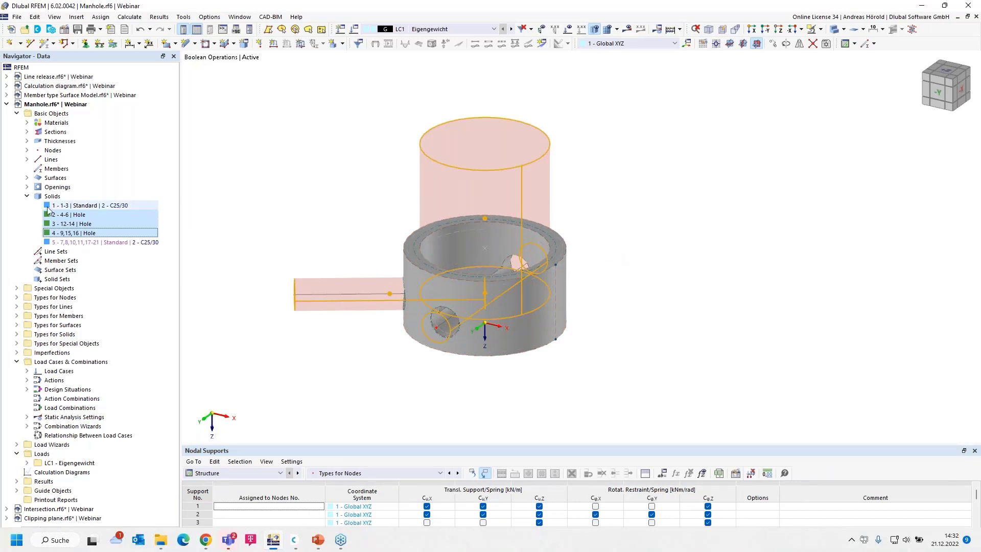
Compare the original and generated concrete solids, inspect the manhole's cut-outs from several sides, and switch Boolean operations off and on again.
click(87, 206)
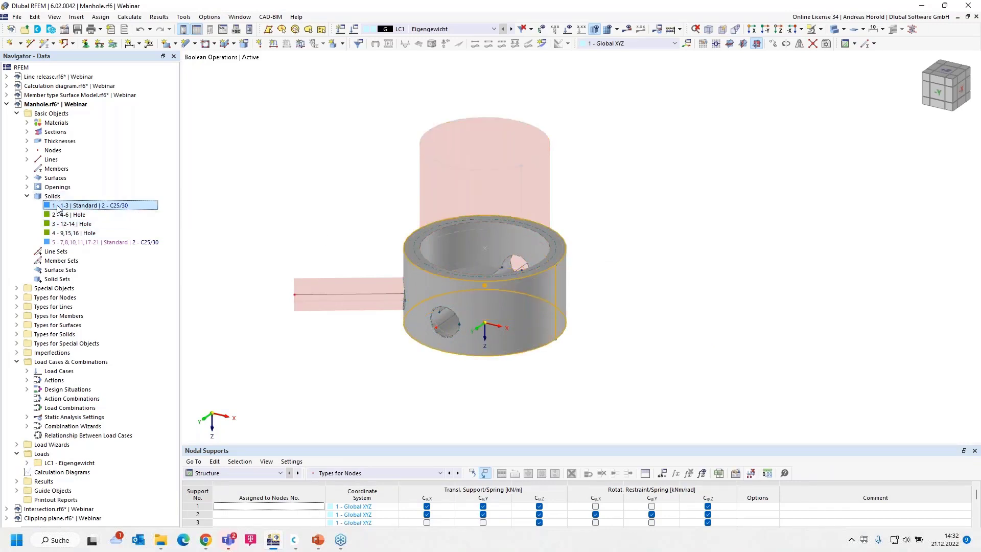
click(132, 243)
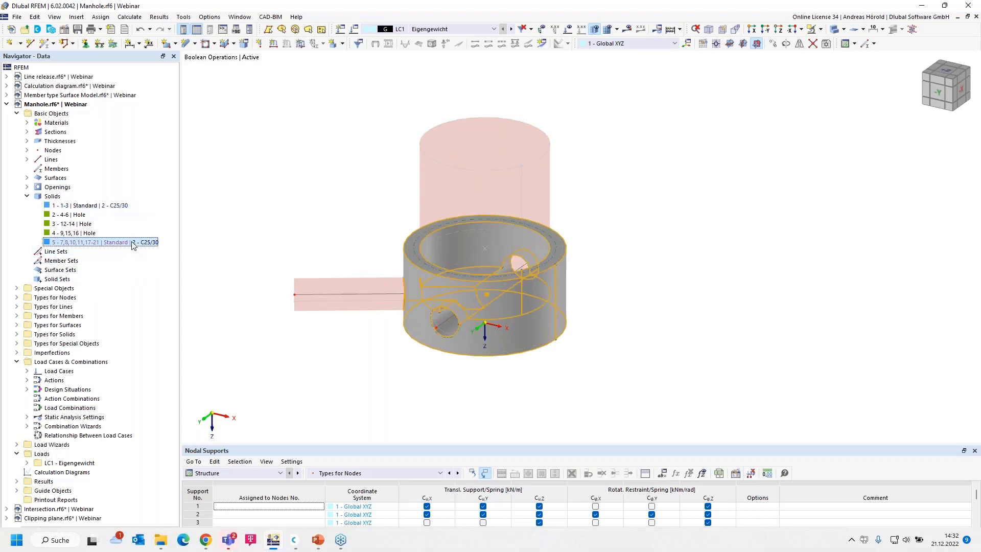
ctrl+middle_drag(646, 299, 665, 328)
scroll(619, 332, up, 5)
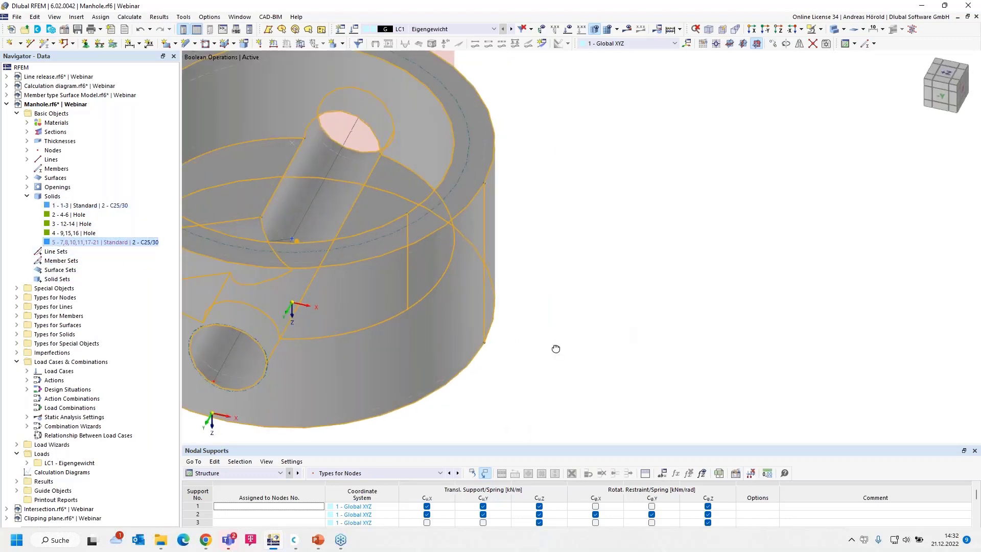
ctrl+middle_drag(556, 348, 562, 398)
scroll(577, 362, down, 1)
middle_drag(569, 358, 689, 386)
scroll(689, 387, down, 2)
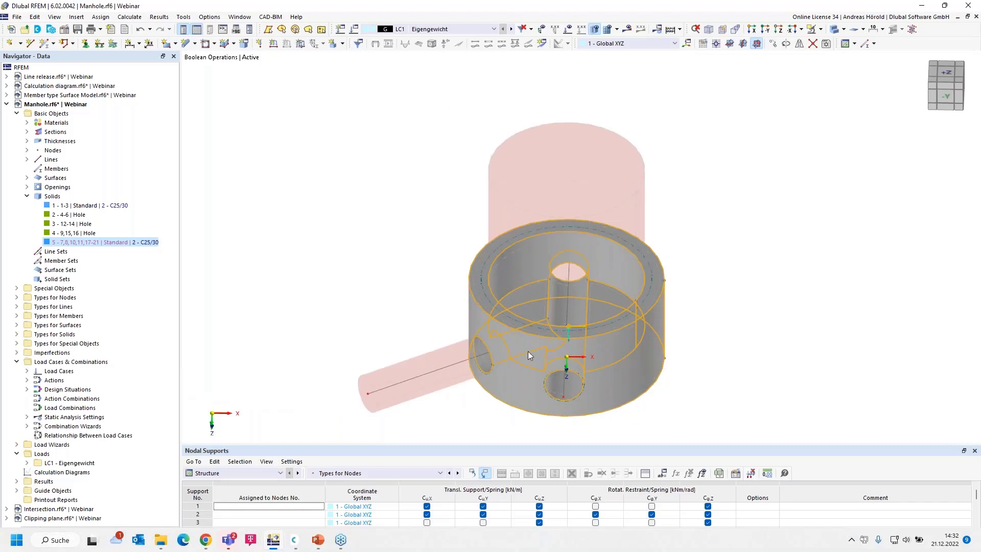
middle_drag(373, 309, 337, 288)
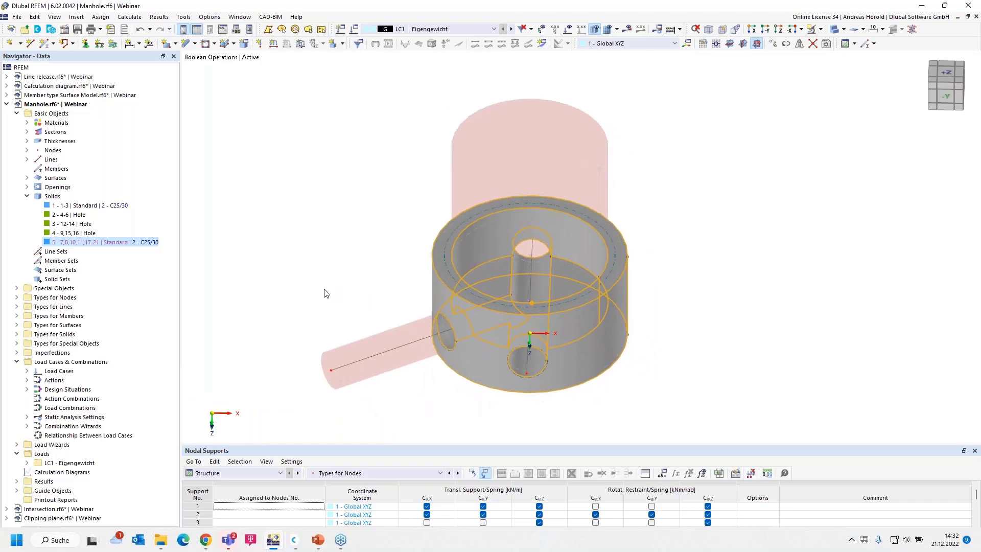
click(322, 289)
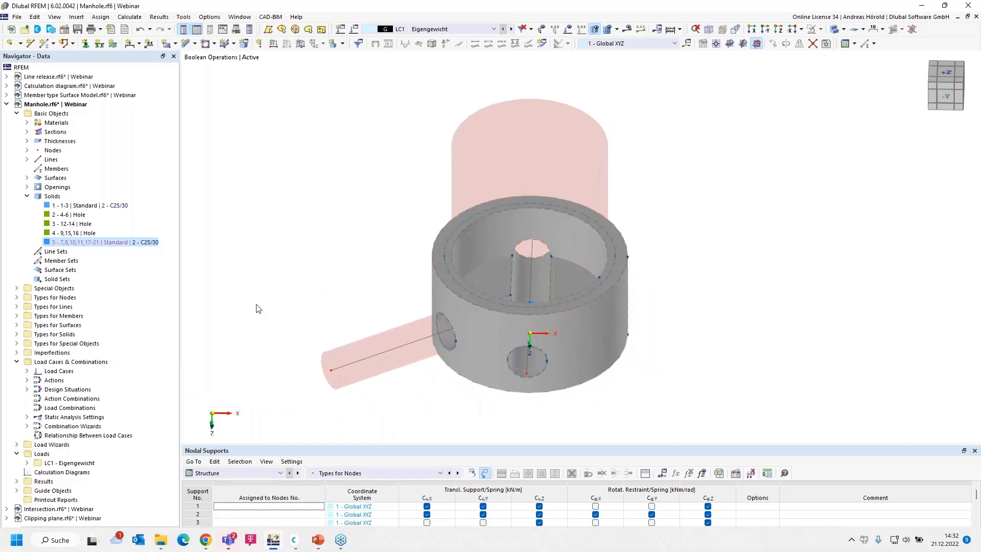
click(595, 29)
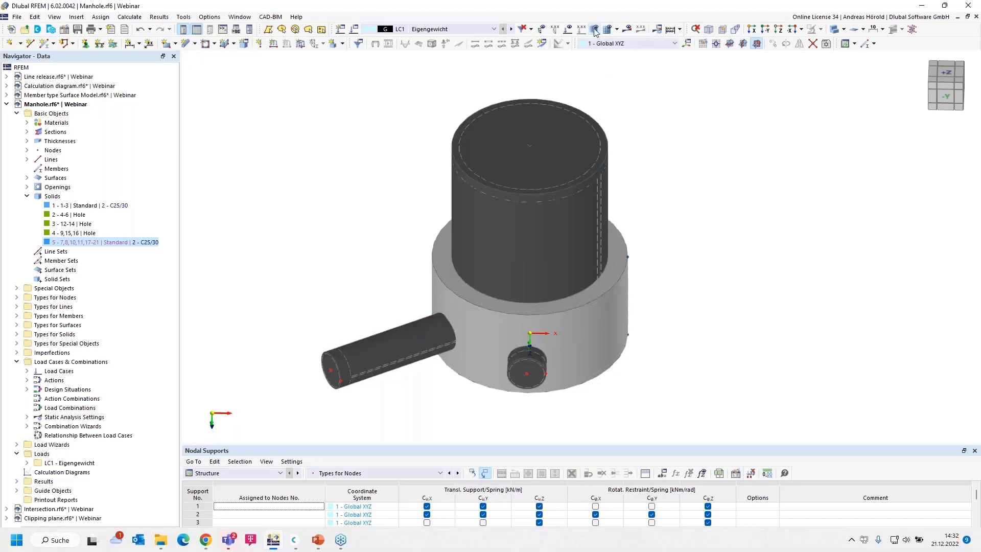
click(595, 30)
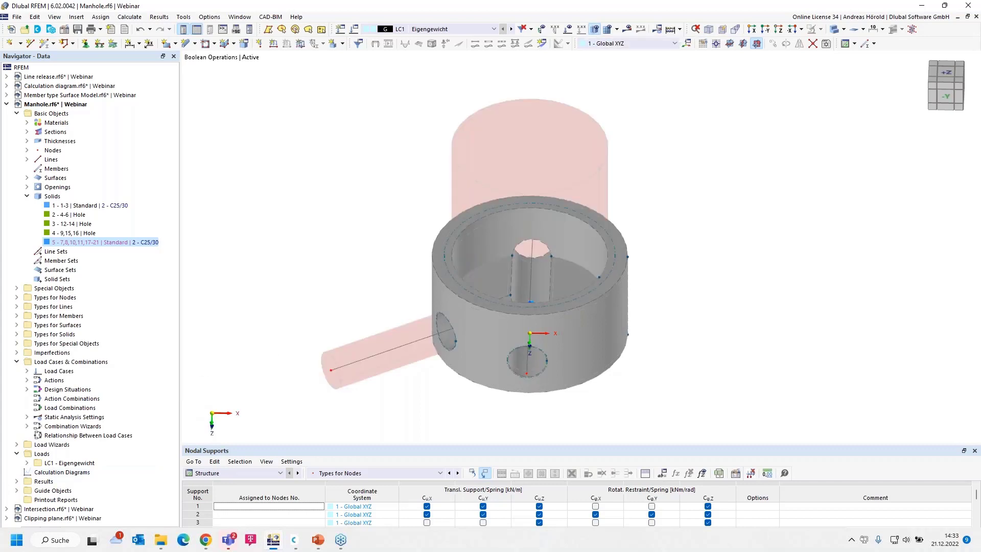
Switch to the Intersection model and draw a single 4 m line from the origin along the X-axis.
click(6, 104)
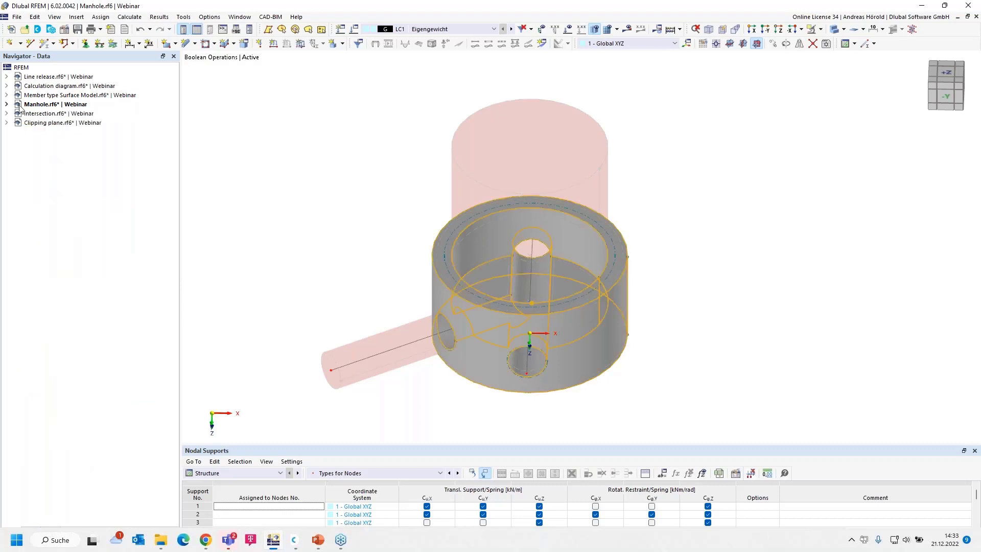
click(56, 115)
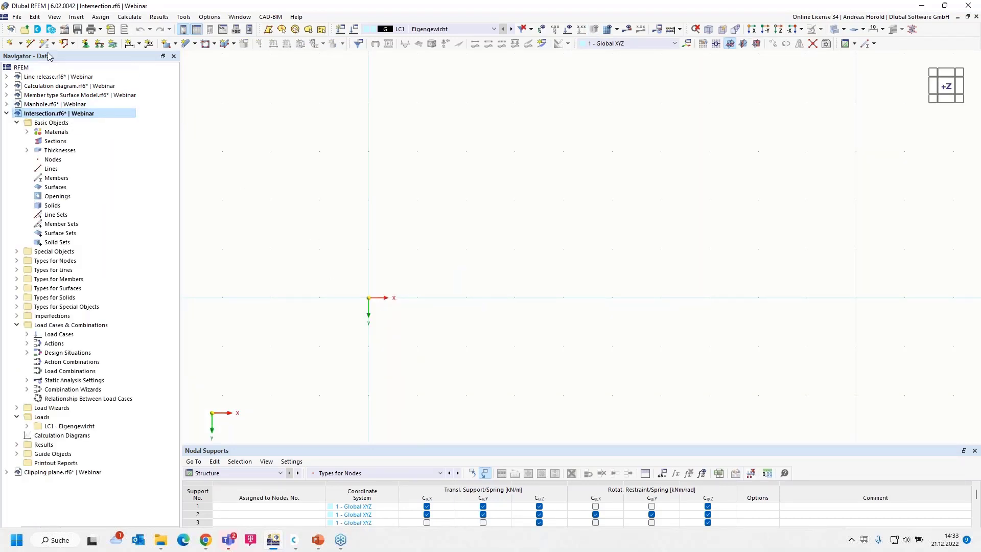
click(30, 44)
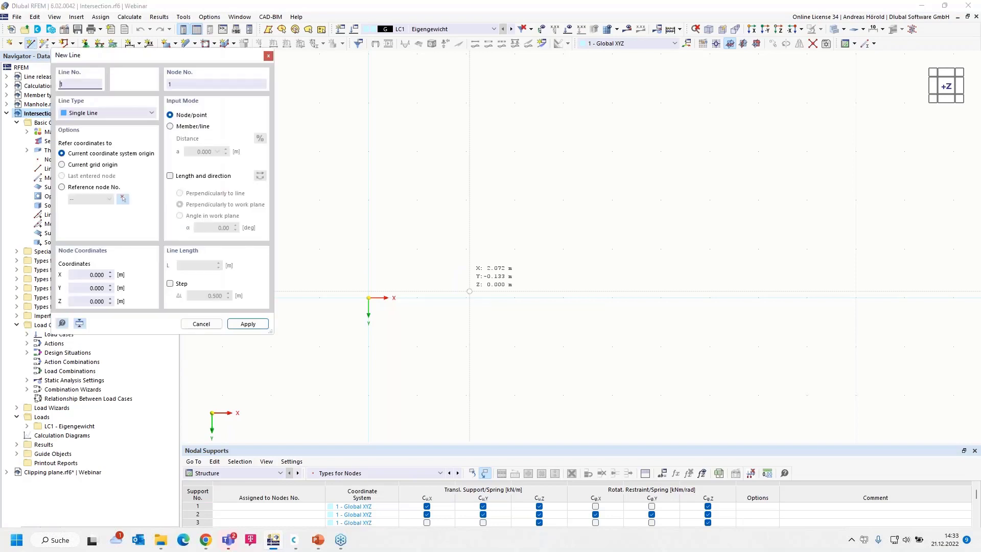
click(369, 297)
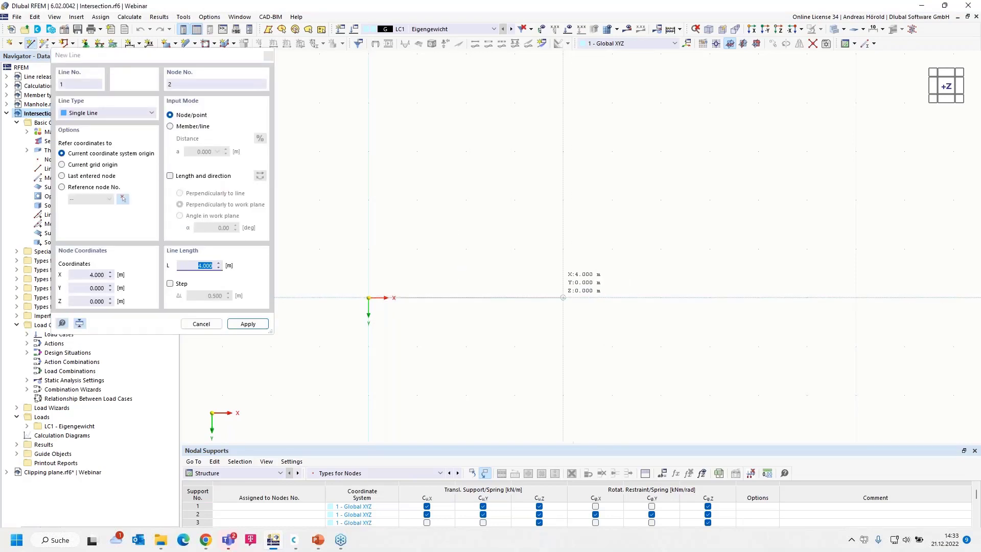
click(563, 298)
scroll(452, 334, up, 4)
middle_drag(452, 333, 604, 311)
right_click(604, 313)
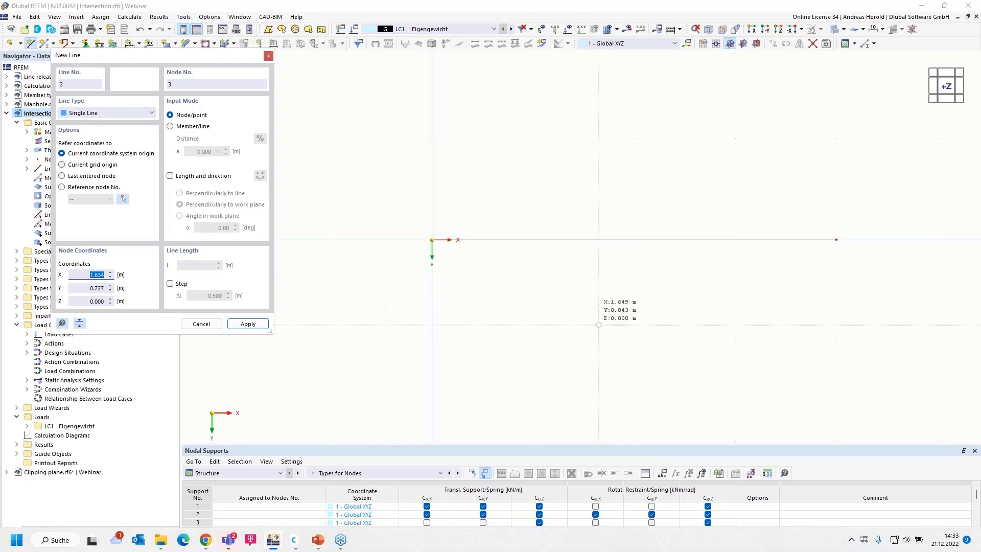
Draw a diagonal single line about 2.83 m long across the middle of the first line, ending at X 3 m, Y -1 m.
click(533, 340)
click(734, 138)
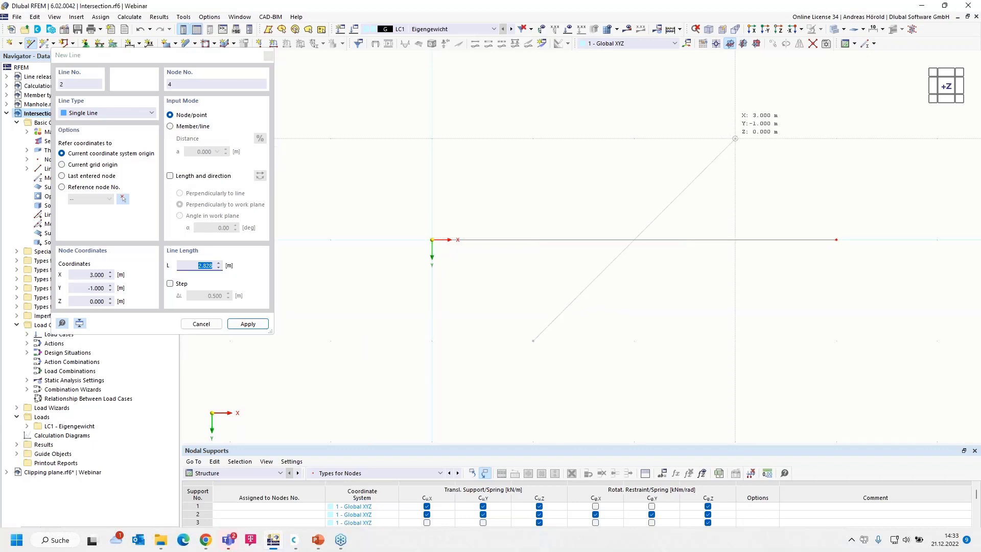
right_click(679, 289)
right_click(679, 289)
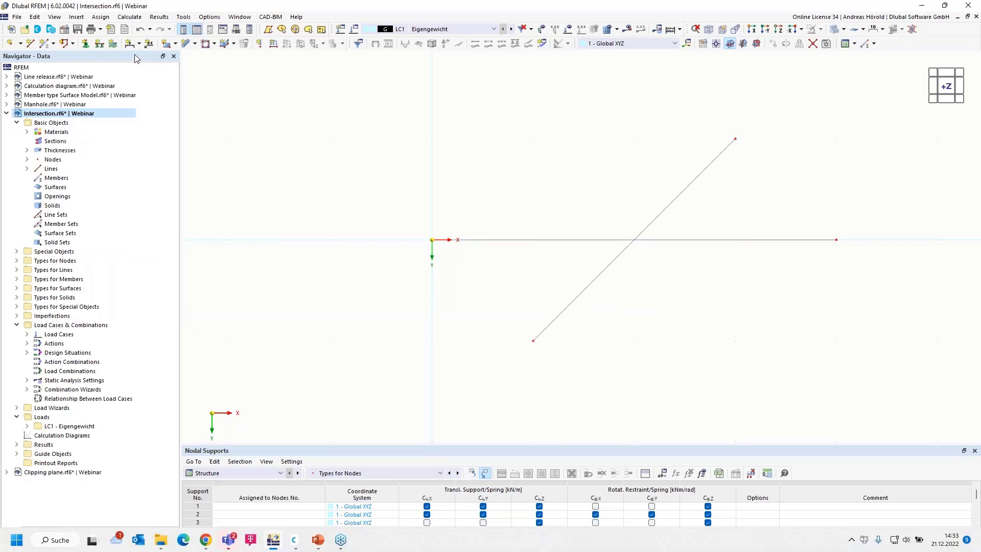
Start a new pipe surface and set its uniform S235 thickness to 5 mm.
click(195, 44)
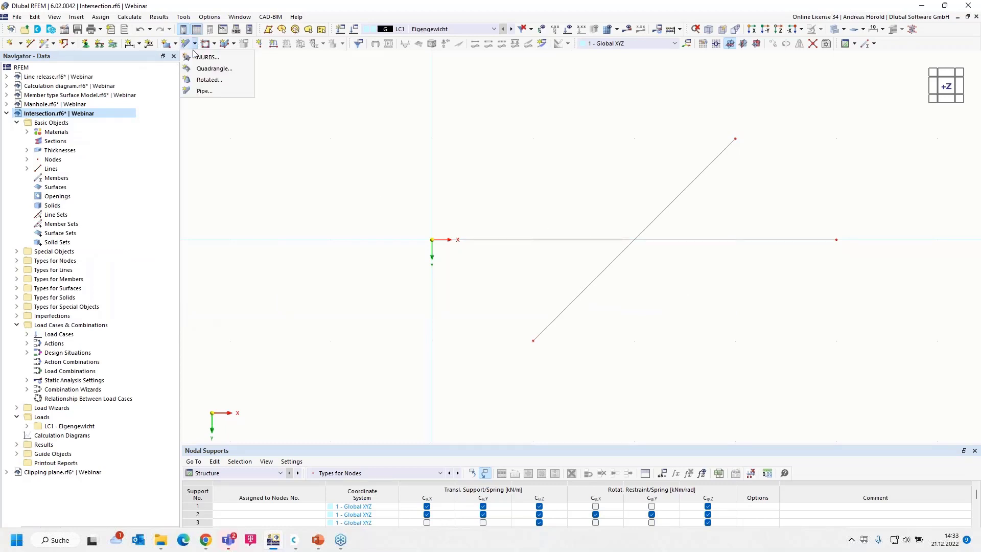
click(205, 90)
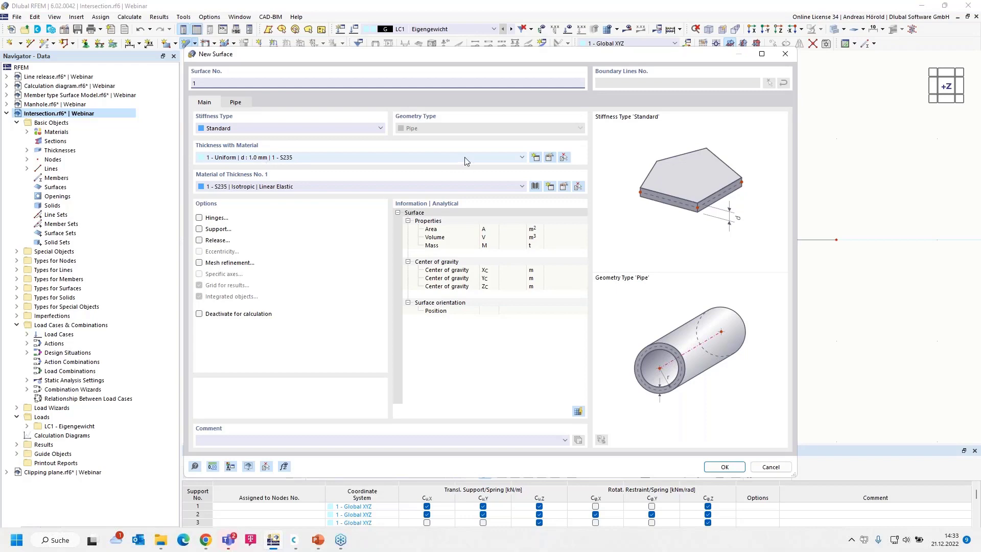
click(549, 158)
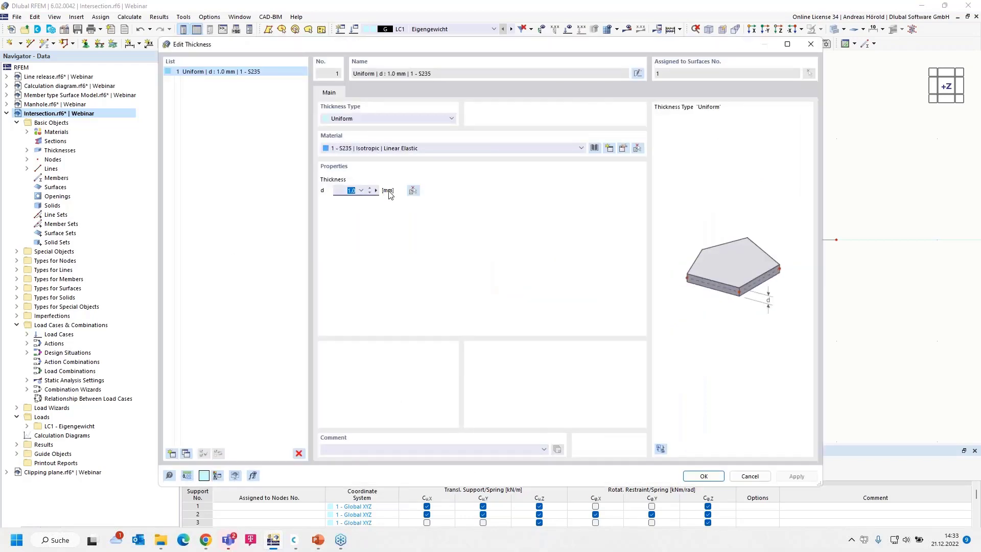
text(5)
click(702, 476)
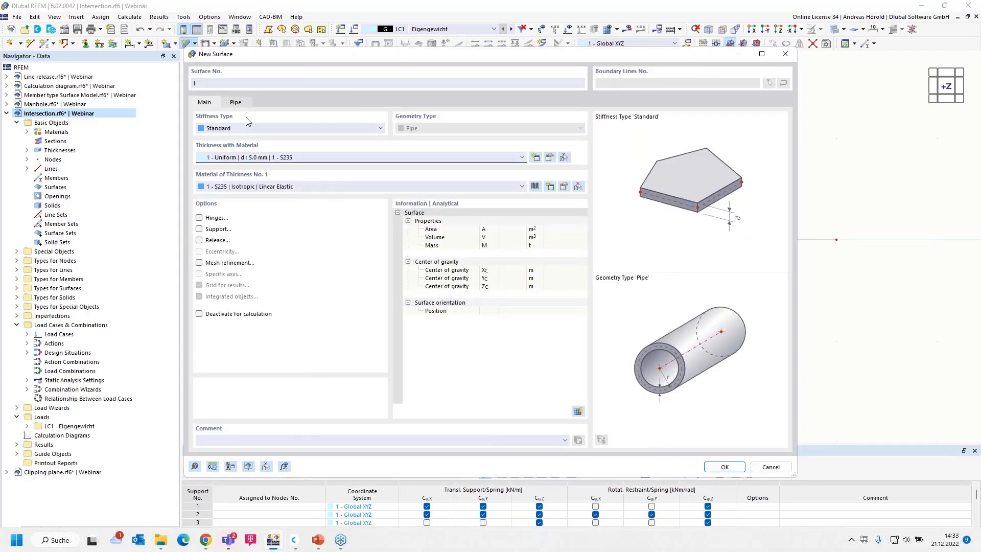
Set the pipe radius to 0.2 m and create the pipe surface around the 4 m line along the X-axis.
click(235, 102)
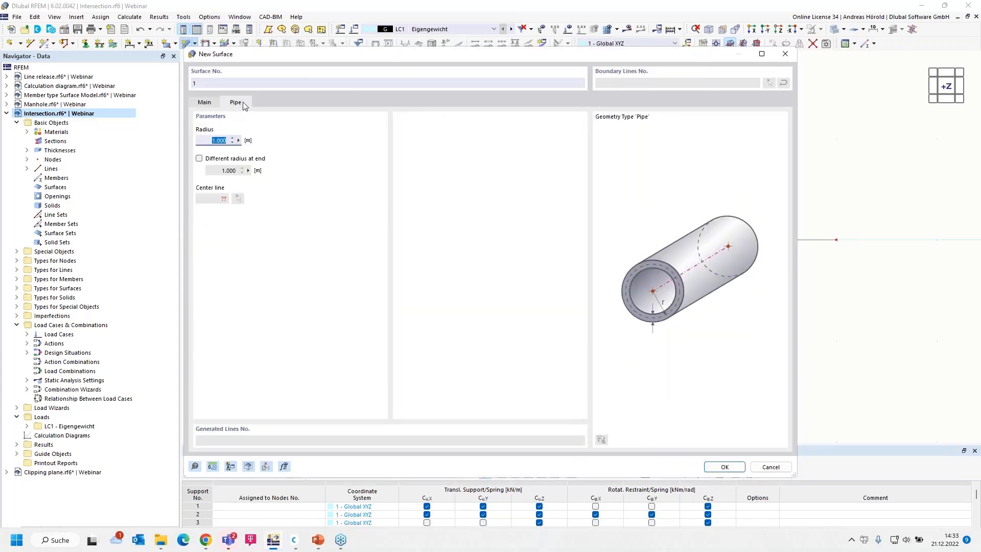
key(BackSpace)
text(,2)
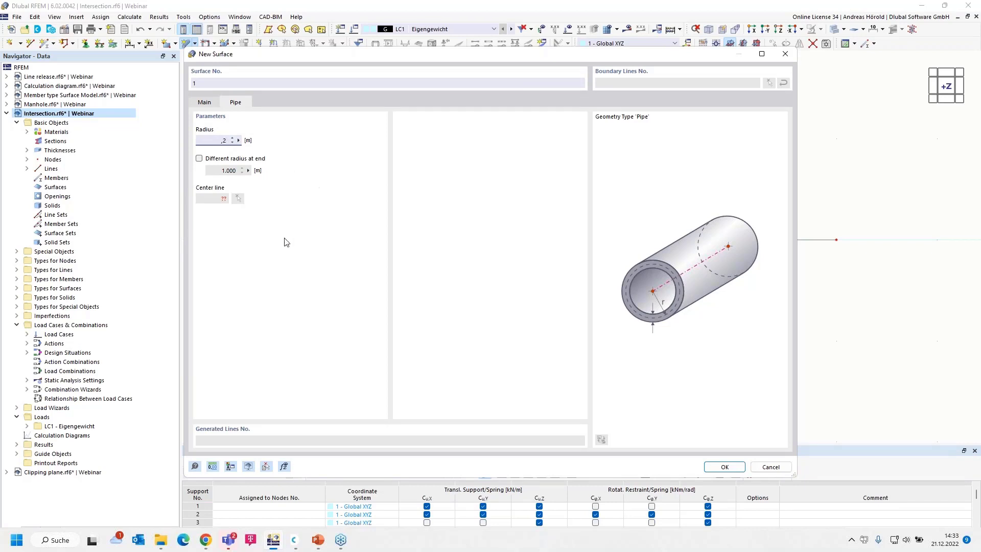
click(726, 468)
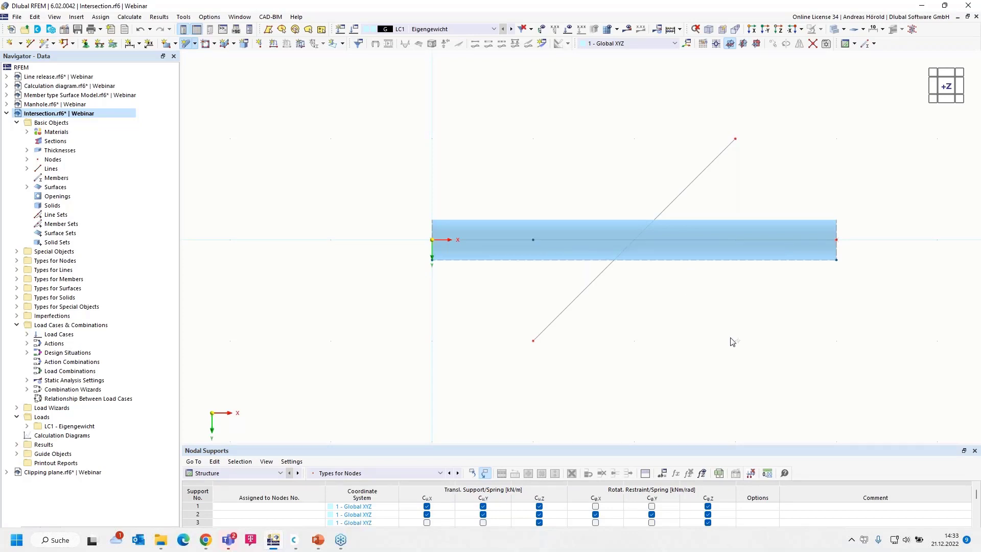
Create a second pipe surface with a 0.150 m radius around the diagonal line.
ctrl+middle_drag(731, 339, 706, 248)
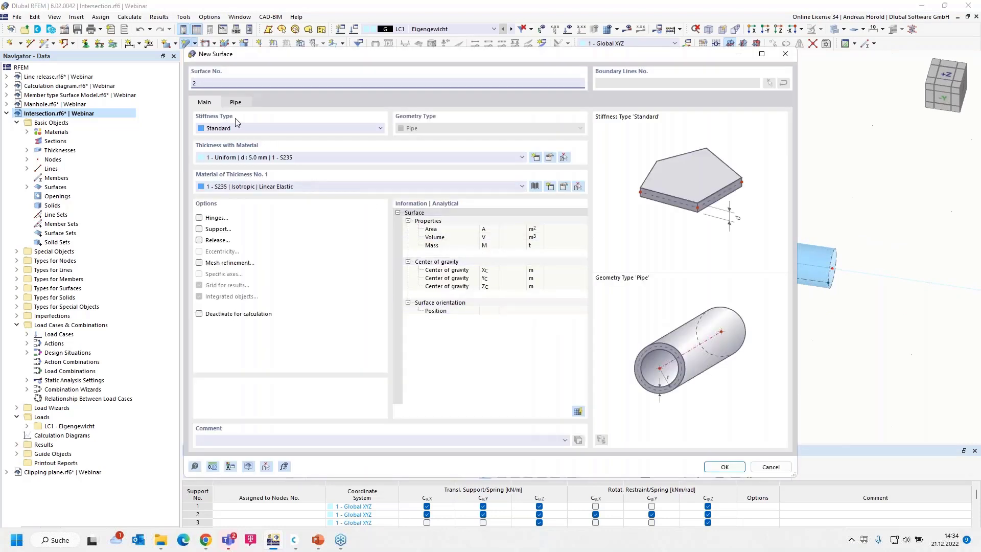
click(233, 103)
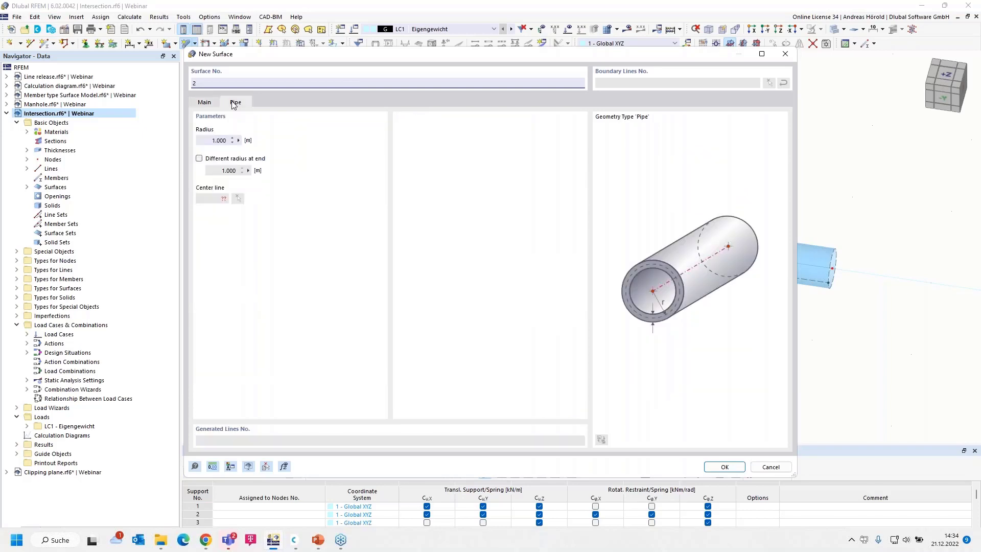
click(214, 141)
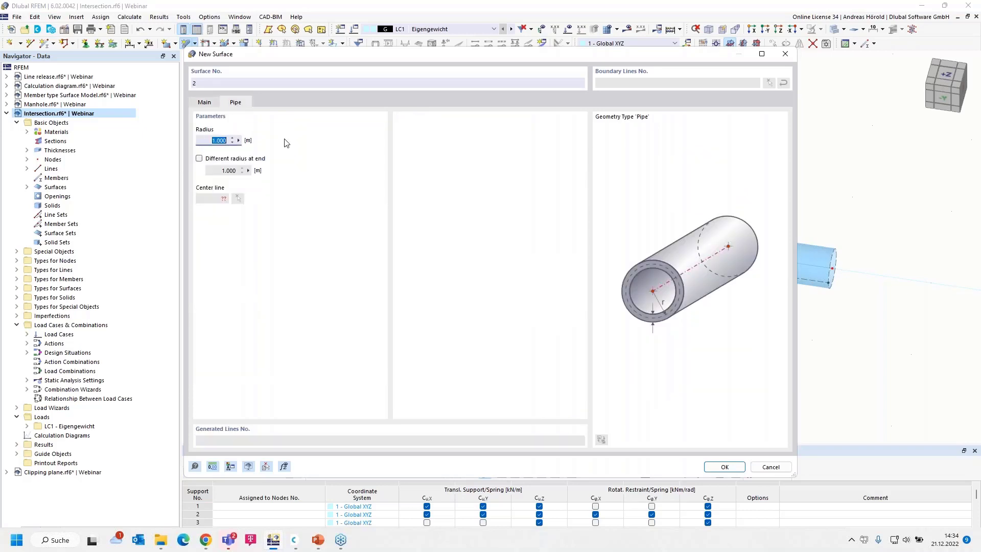
key(BackSpace)
click(721, 466)
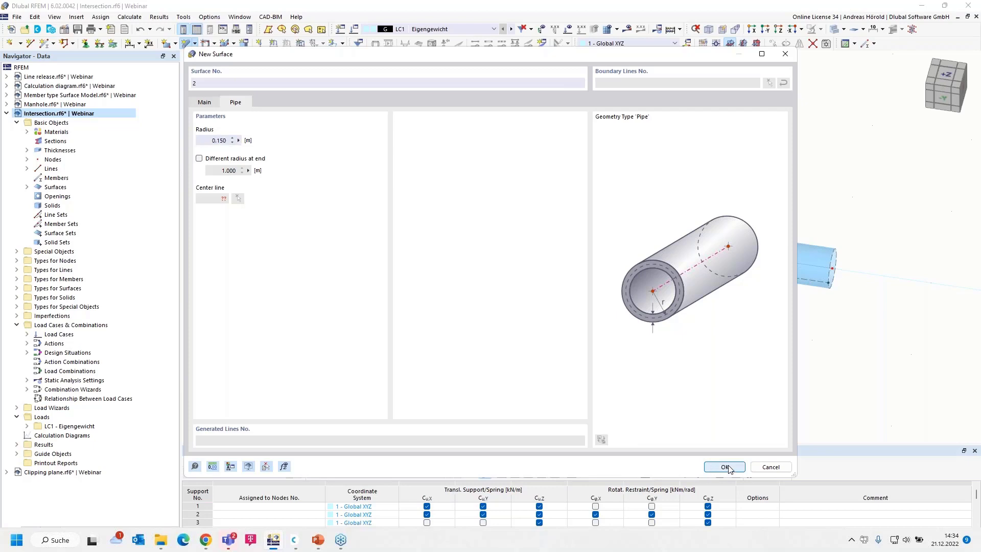
click(564, 273)
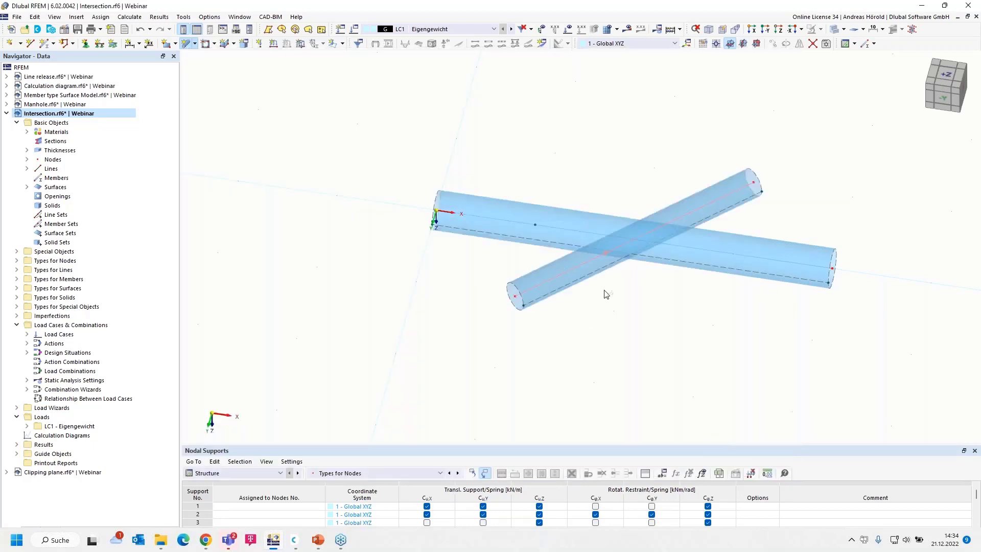
key(Escape)
Select both pipe surfaces and apply Divide by Intersection to them.
scroll(696, 360, up, 1)
ctrl+middle_drag(695, 360, 669, 364)
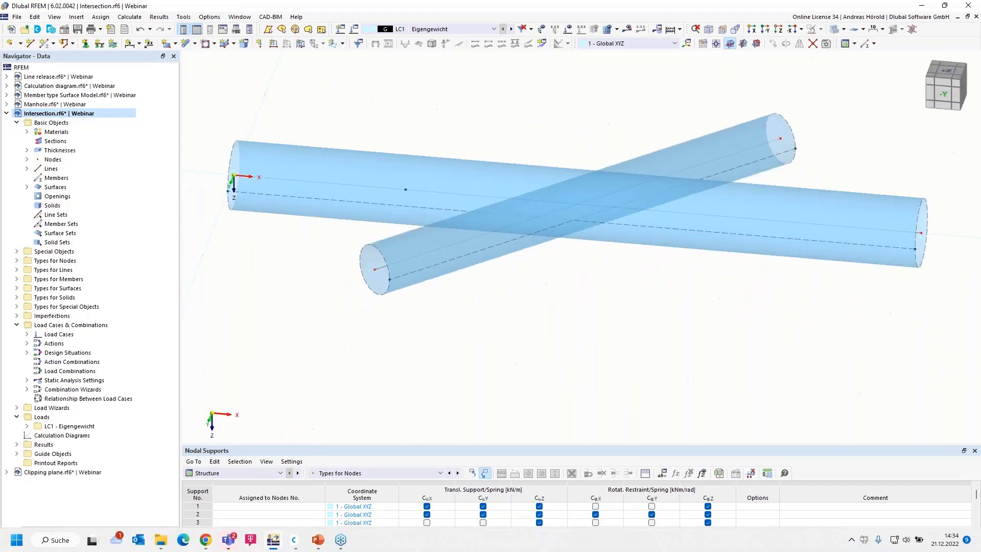
middle_drag(621, 331, 600, 385)
drag(648, 141, 471, 393)
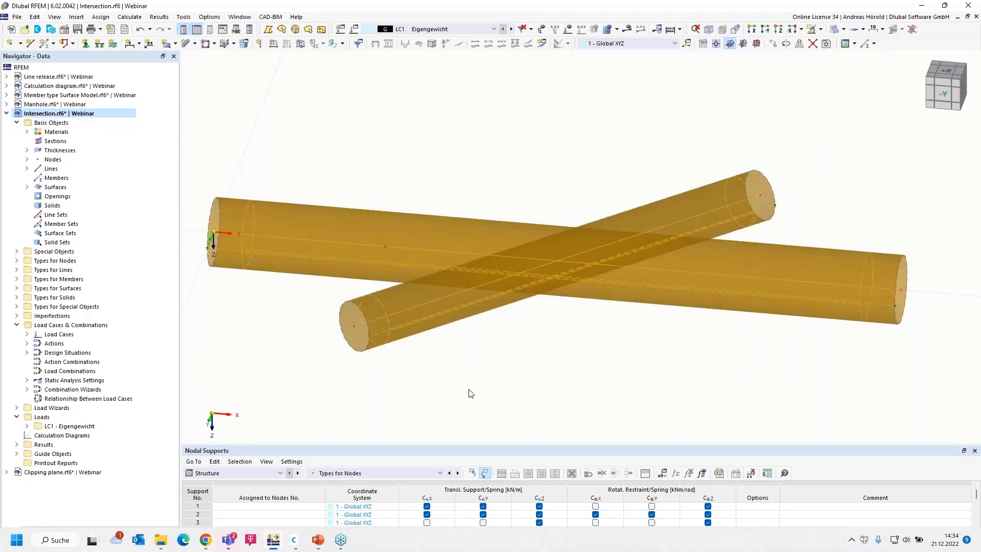
right_click(698, 256)
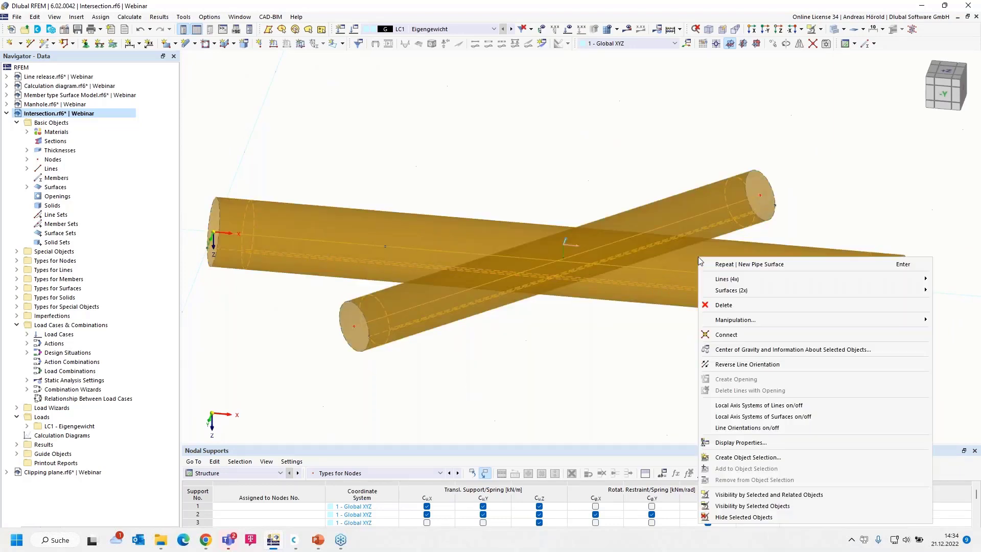
mouse_move(764, 289)
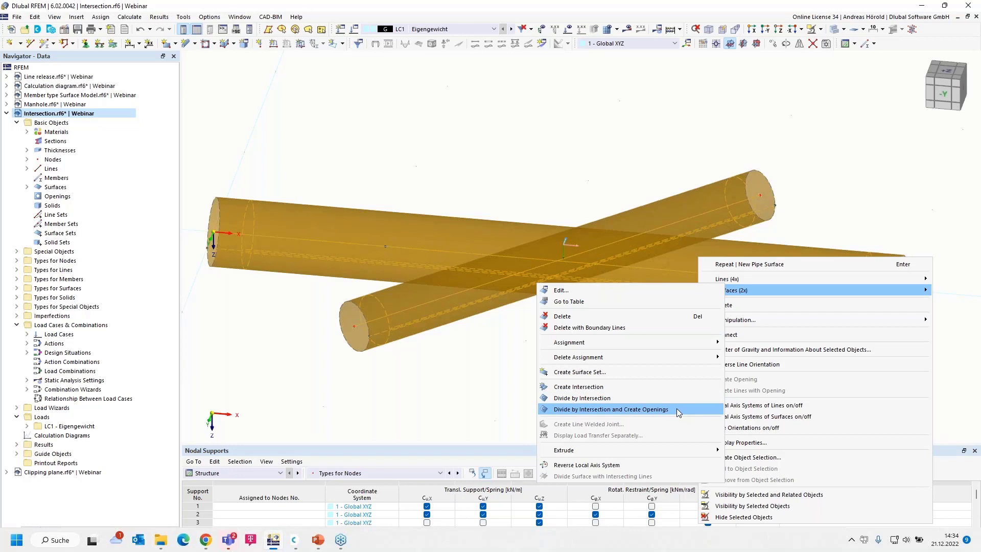
click(609, 399)
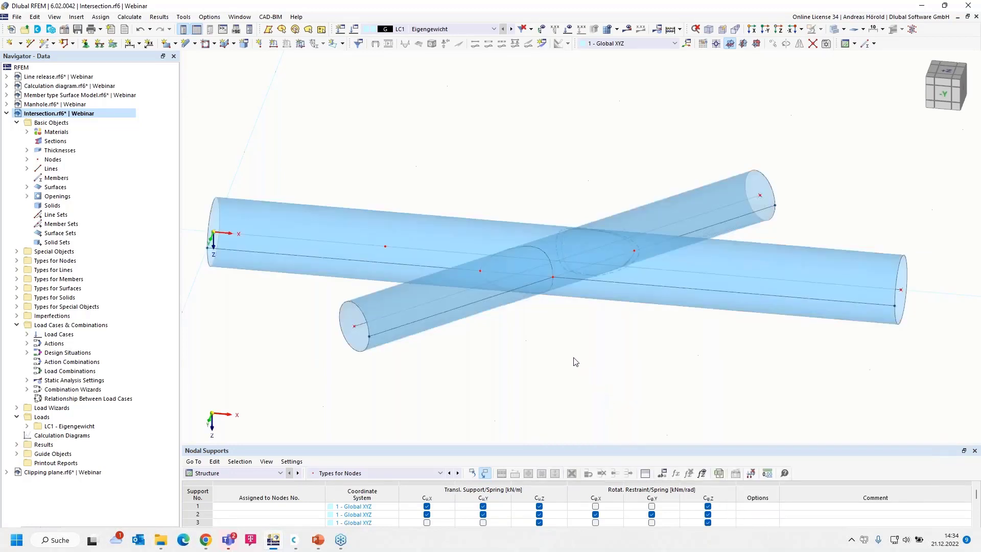
Expand the model's surface list and highlight surfaces 3 to 9 one by one to examine the divided pipe parts.
scroll(567, 343, up, 2)
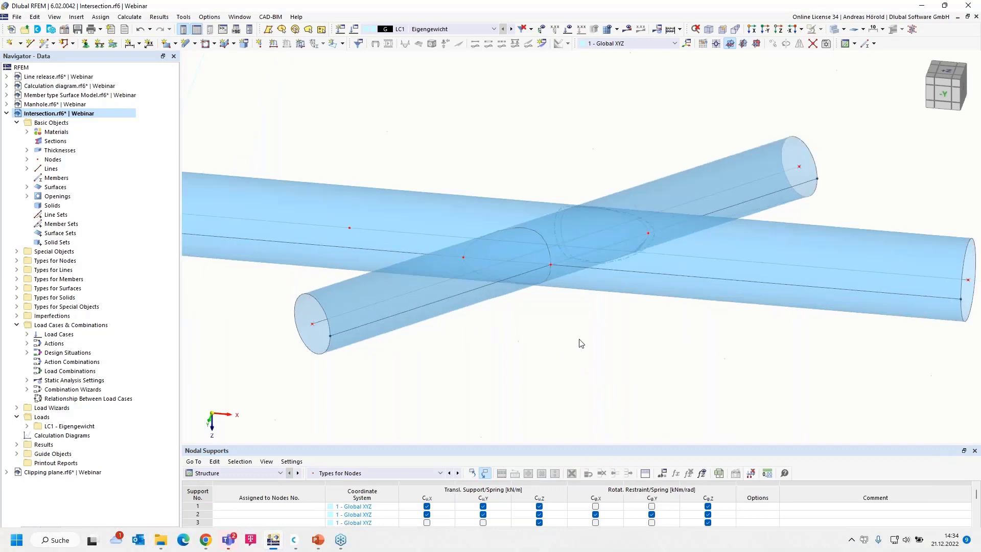
middle_drag(584, 337, 638, 370)
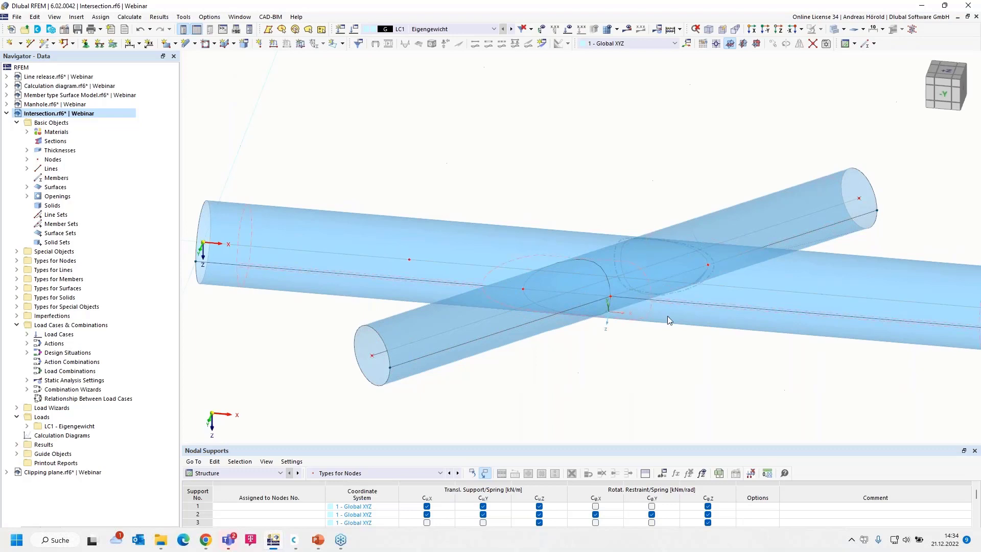
scroll(663, 396, down, 1)
middle_drag(655, 389, 643, 331)
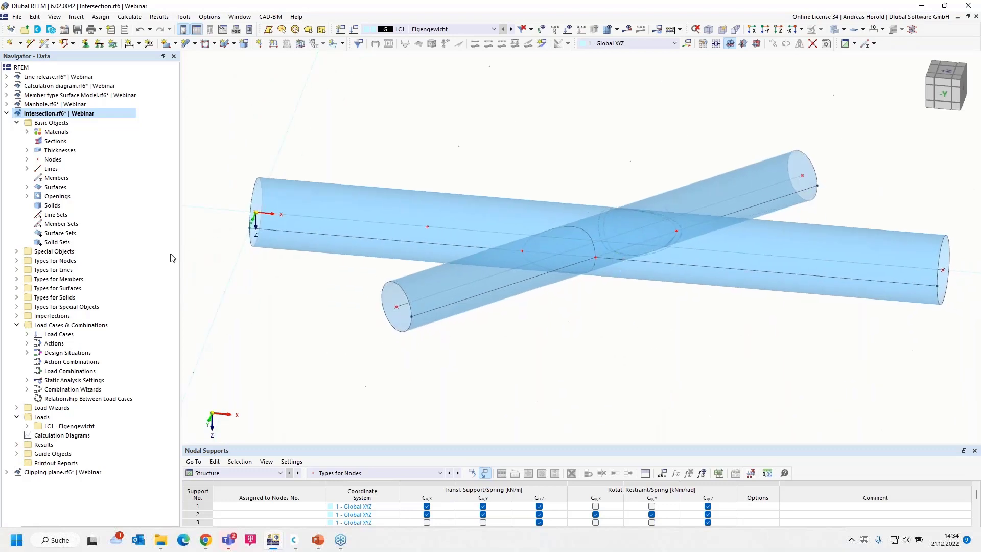
click(26, 187)
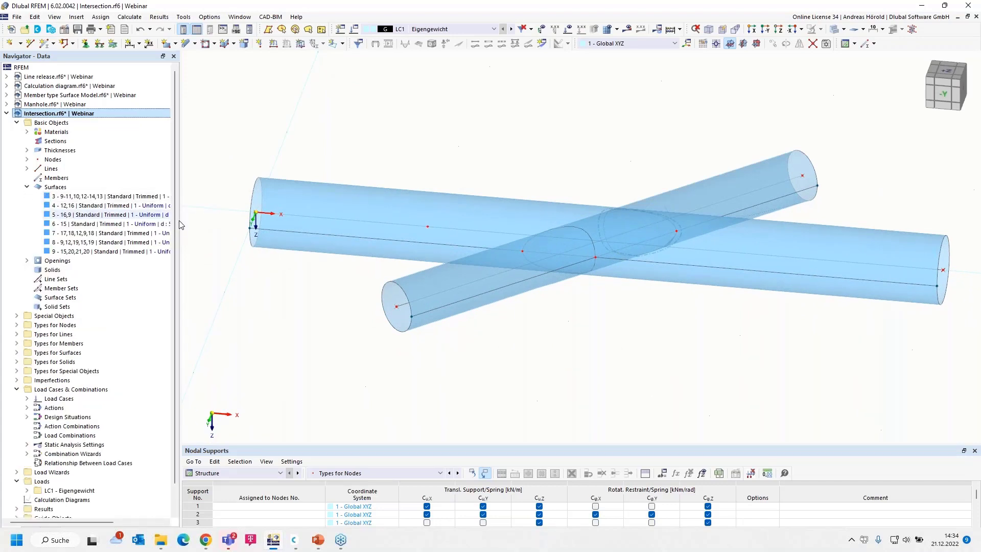
mouse_move(180, 225)
mouse_down()
mouse_move(219, 226)
mouse_move(192, 225)
mouse_up()
click(119, 197)
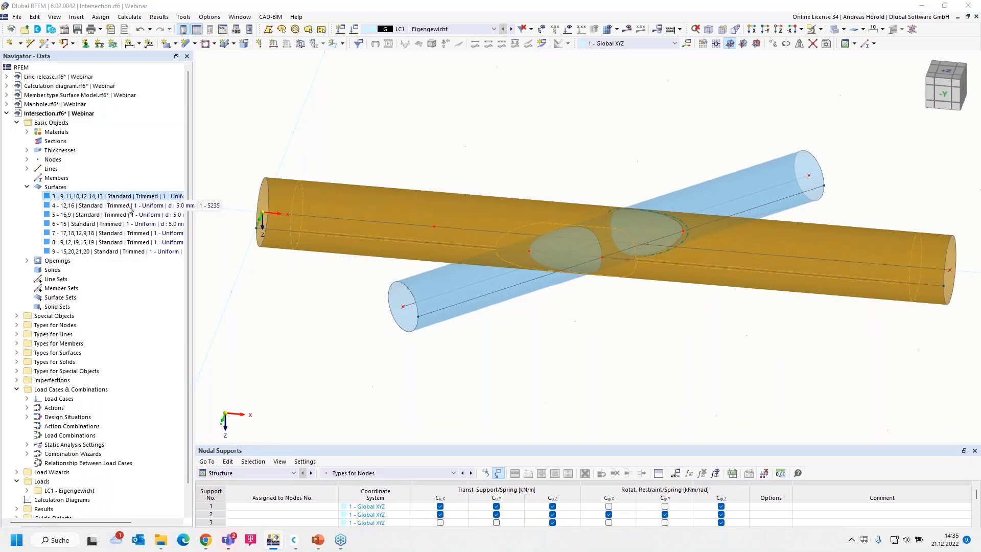
click(128, 206)
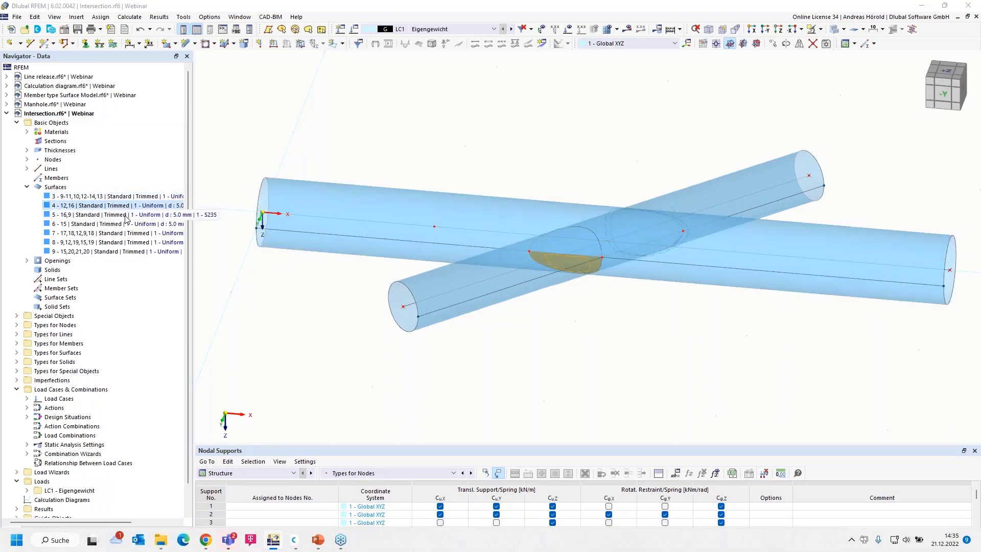
click(125, 215)
click(117, 224)
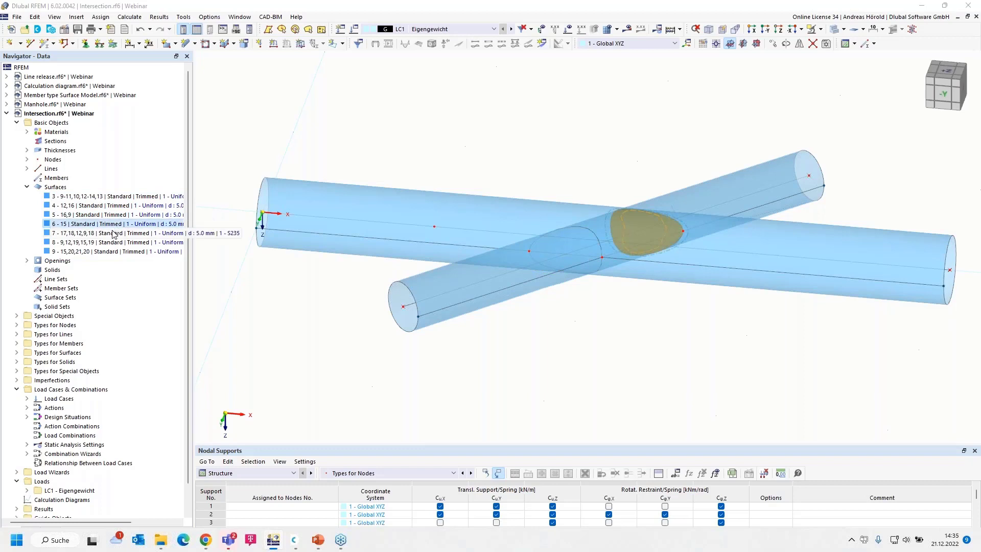
click(114, 233)
click(114, 243)
click(116, 251)
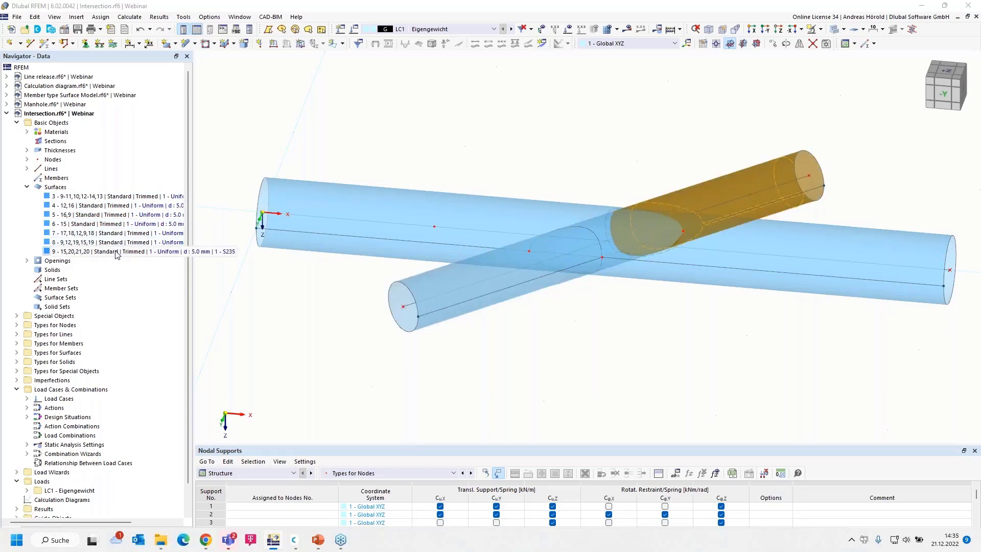
Delete surfaces 4, 5, 6 and 8, the pipe parts inside the intersection, and check the remaining joint.
click(113, 206)
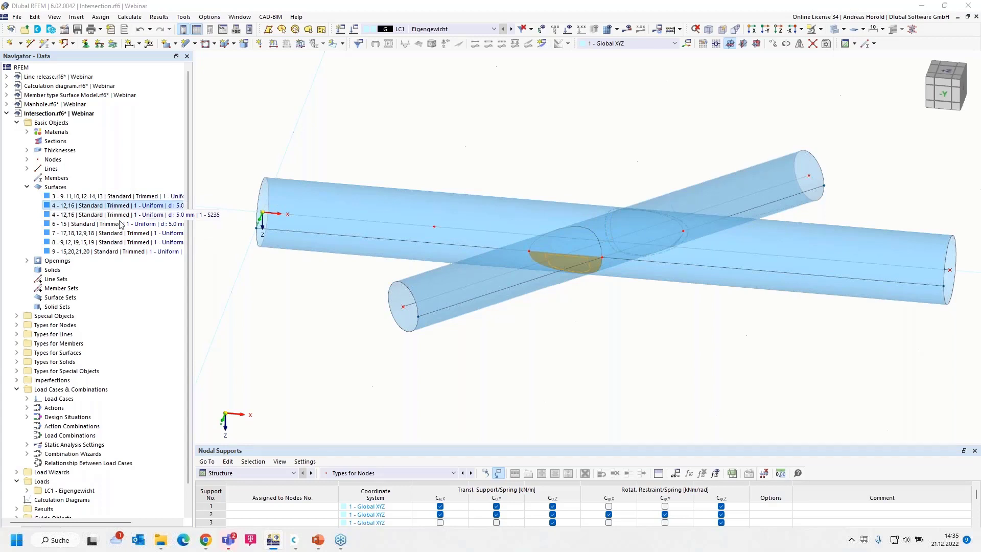
ctrl+click(112, 215)
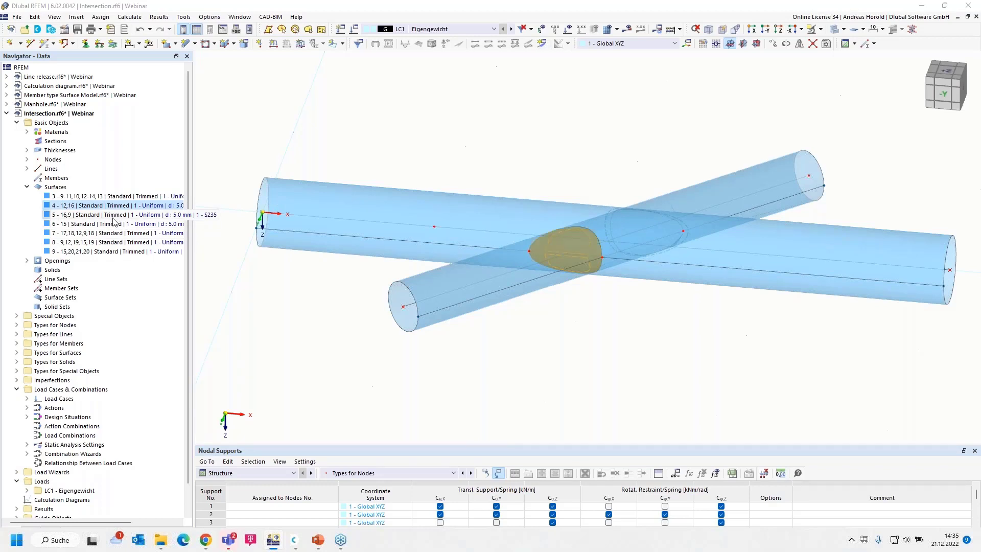
ctrl+click(112, 225)
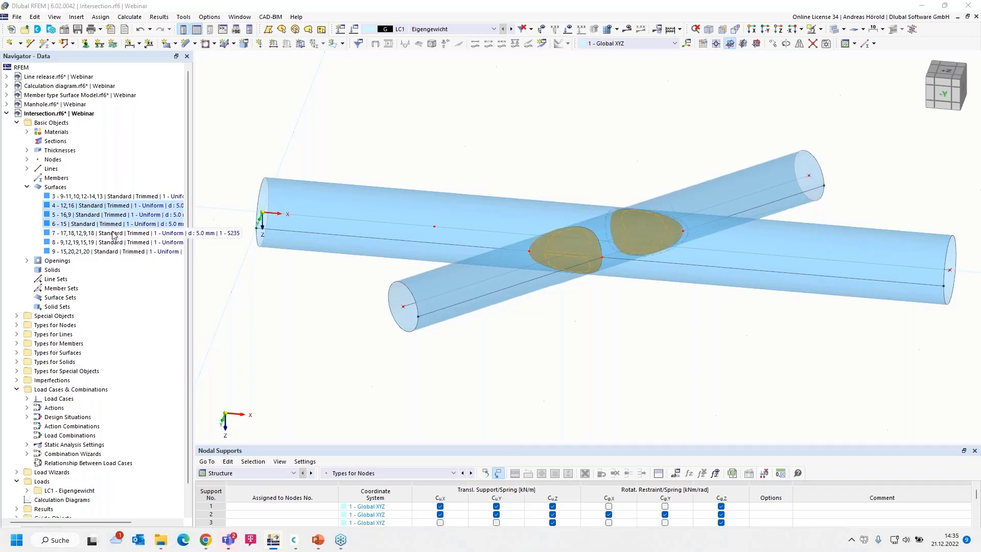
ctrl+click(113, 234)
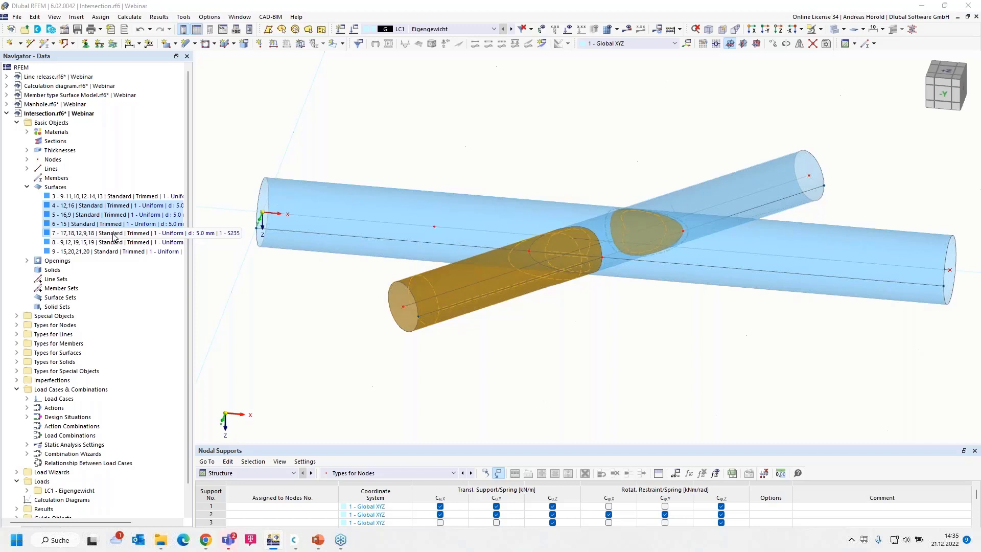
ctrl+click(113, 236)
ctrl+click(113, 243)
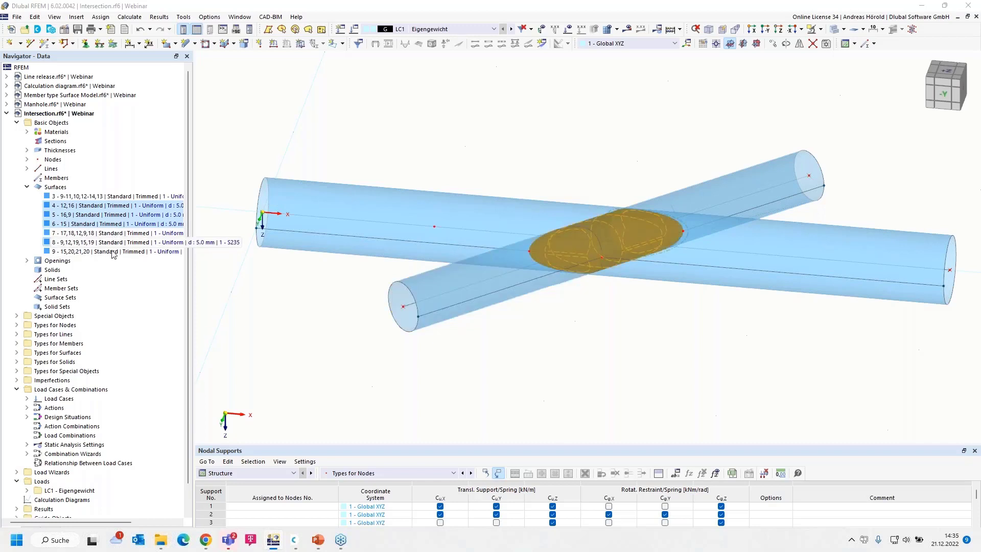
ctrl+click(109, 252)
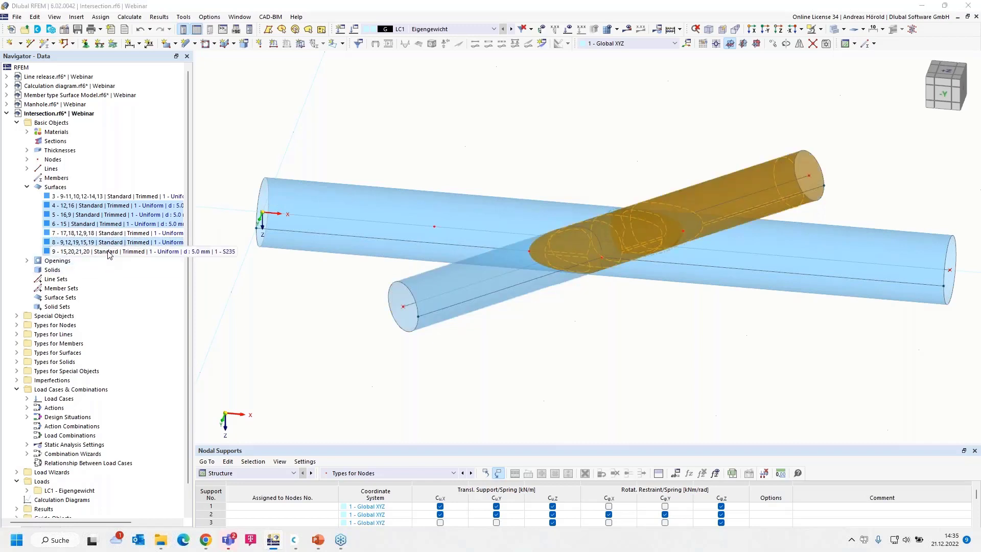
ctrl+click(109, 252)
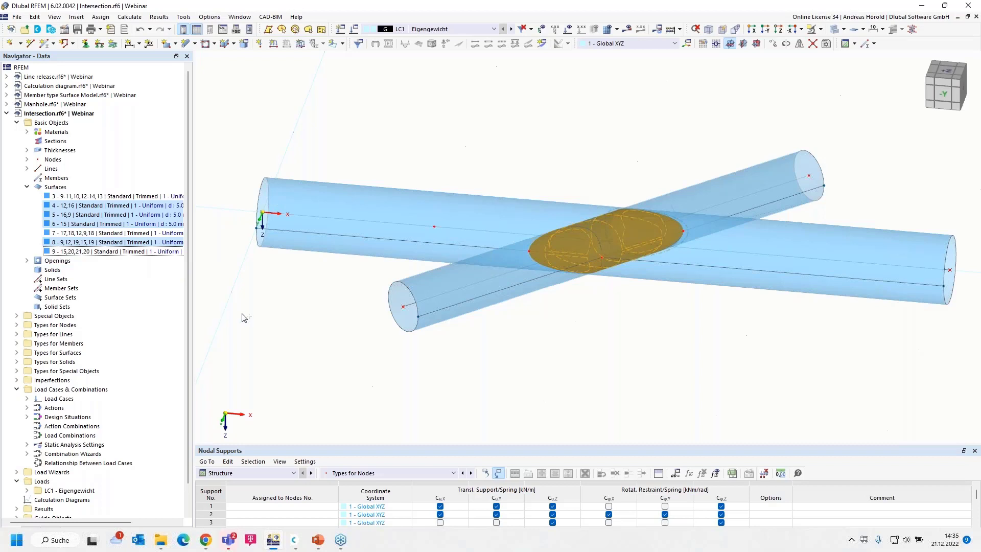
key(Delete)
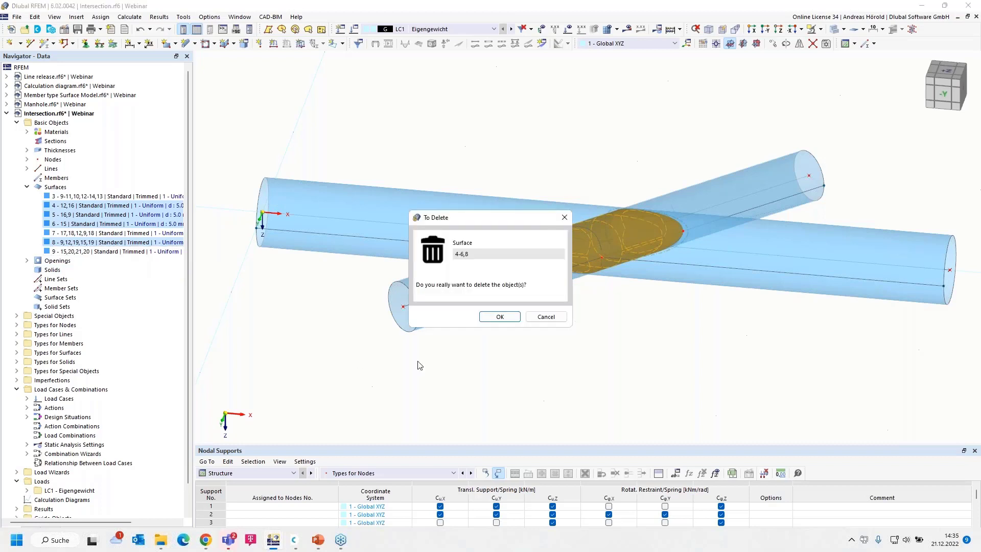
click(497, 317)
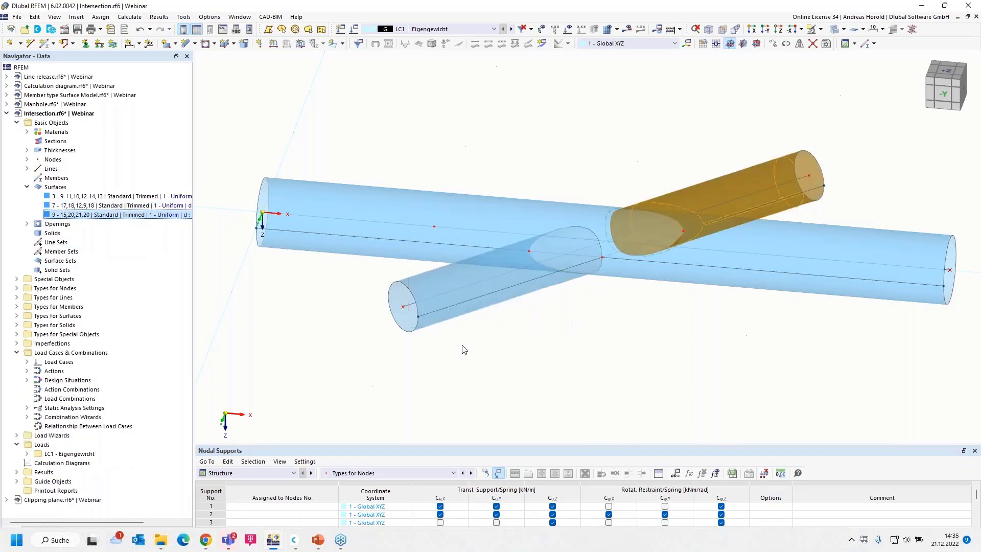
mouse_move(510, 389)
ctrl+middle_down()
mouse_move(628, 326)
mouse_move(344, 339)
mouse_move(333, 325)
mouse_move(491, 361)
mouse_move(491, 389)
ctrl+middle_up()
scroll(587, 337, up, 4)
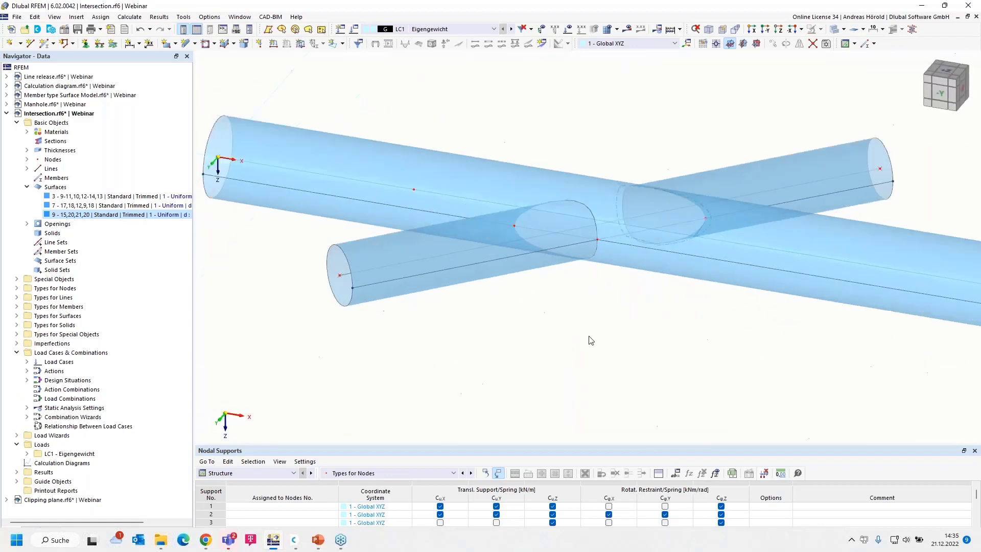
Examine the intersection edge between the two trimmed pipe surfaces up close and then the whole pipe joint.
middle_drag(584, 332, 569, 427)
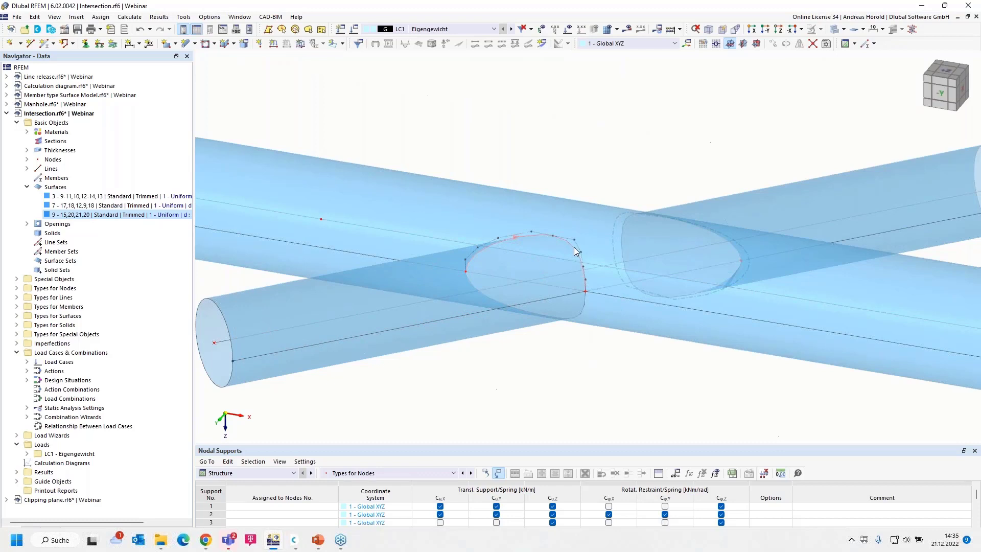
mouse_move(574, 247)
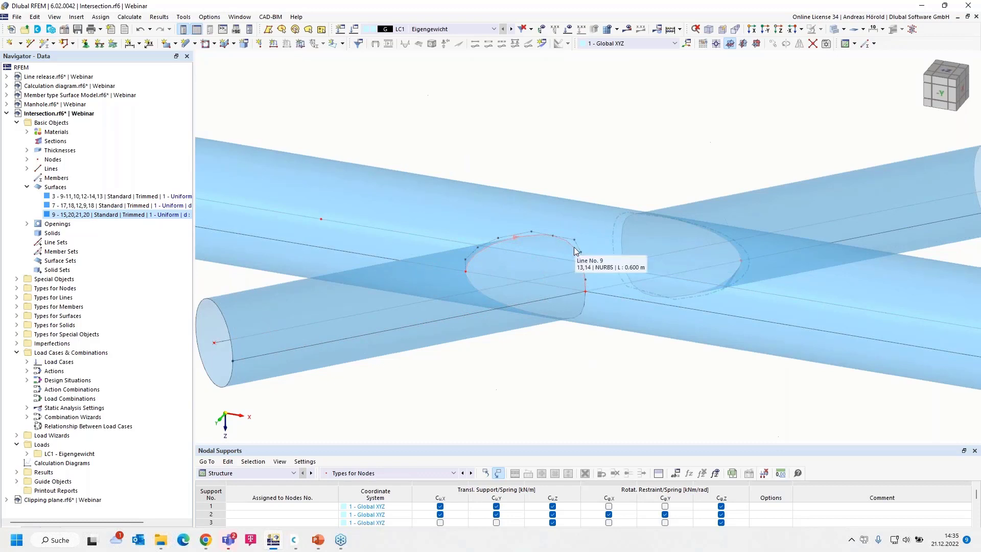
scroll(599, 345, down, 2)
middle_drag(604, 390, 547, 355)
scroll(546, 355, down, 1)
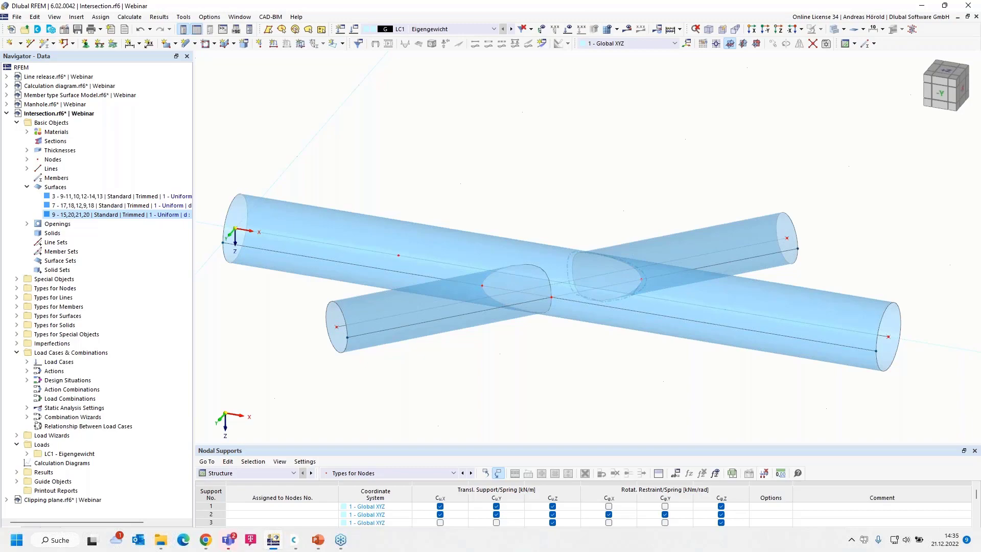
Check the slide on moving the clipping plane, then return to RFEM and make the Clipping plane.rf6 model active.
key(alt+Tab)
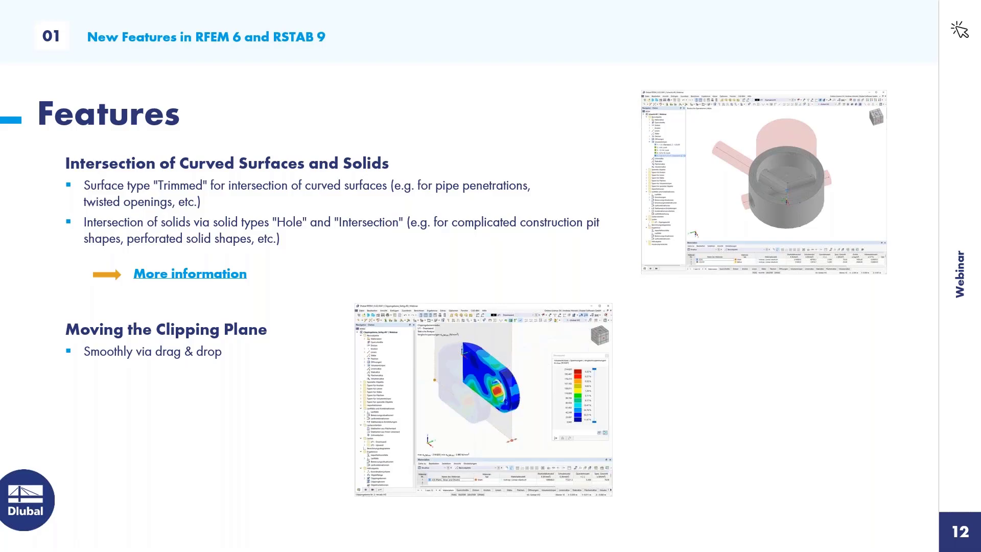
key(alt+Tab)
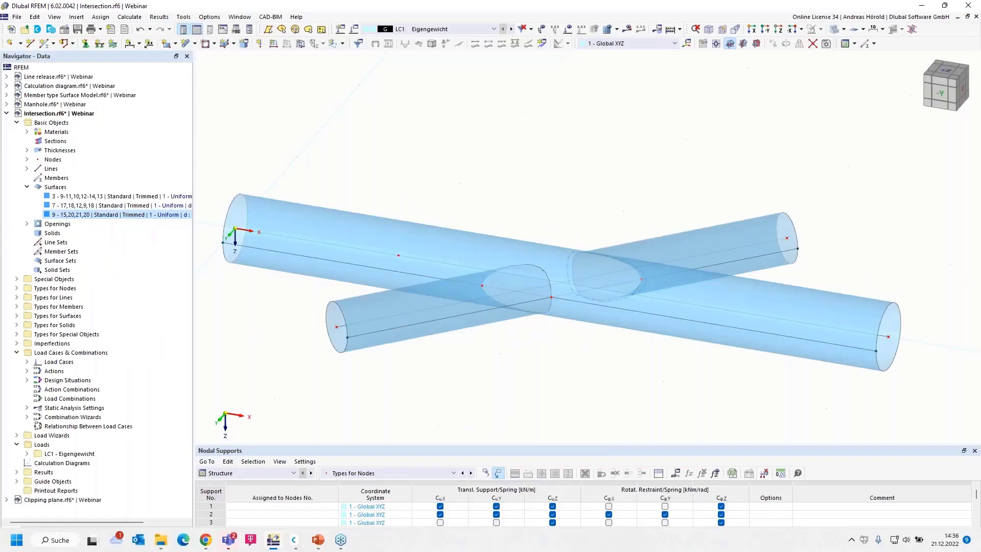
click(7, 114)
click(55, 124)
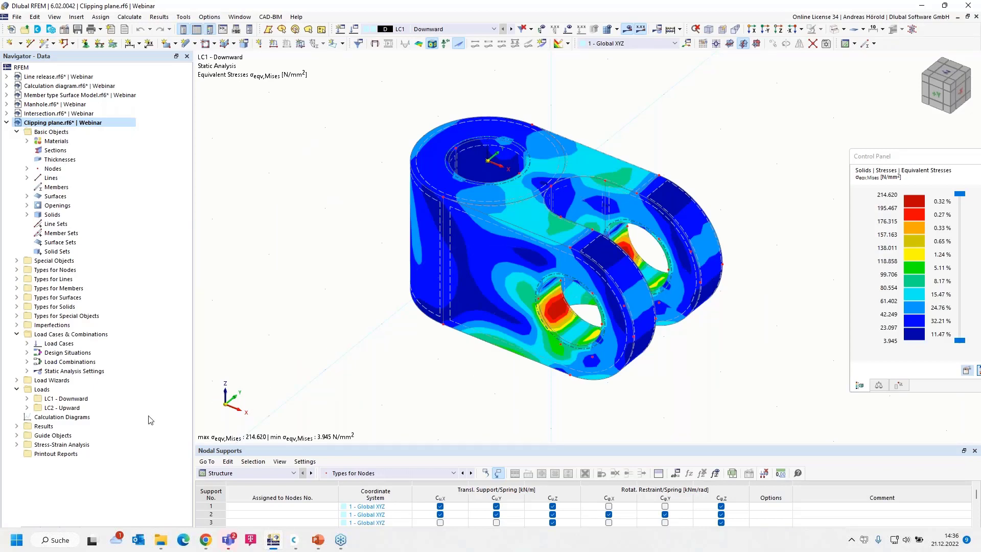
Begin a new clipping plane among the model's guide objects and set its type to Offset XYZ.
click(16, 435)
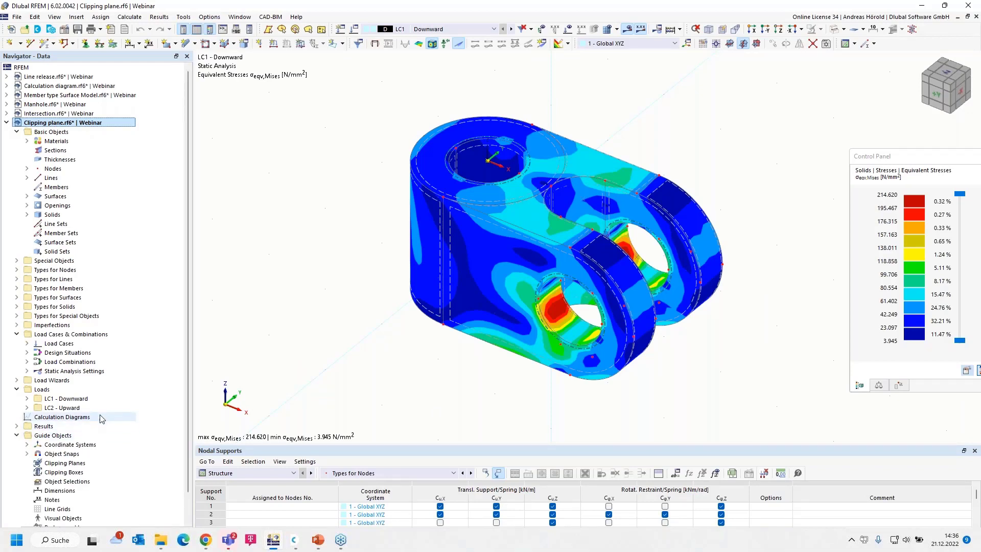
scroll(102, 418, down, 1)
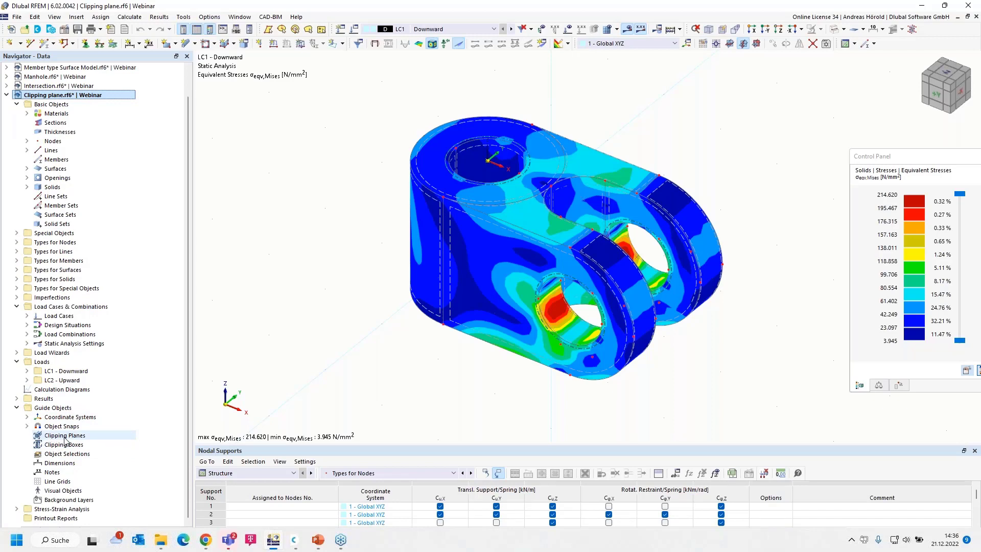
right_click(66, 437)
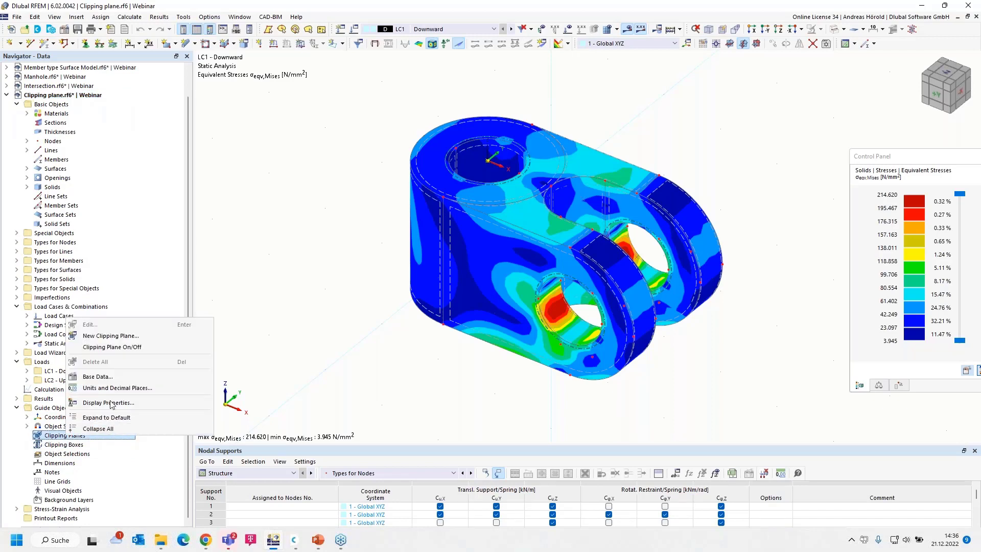
click(119, 337)
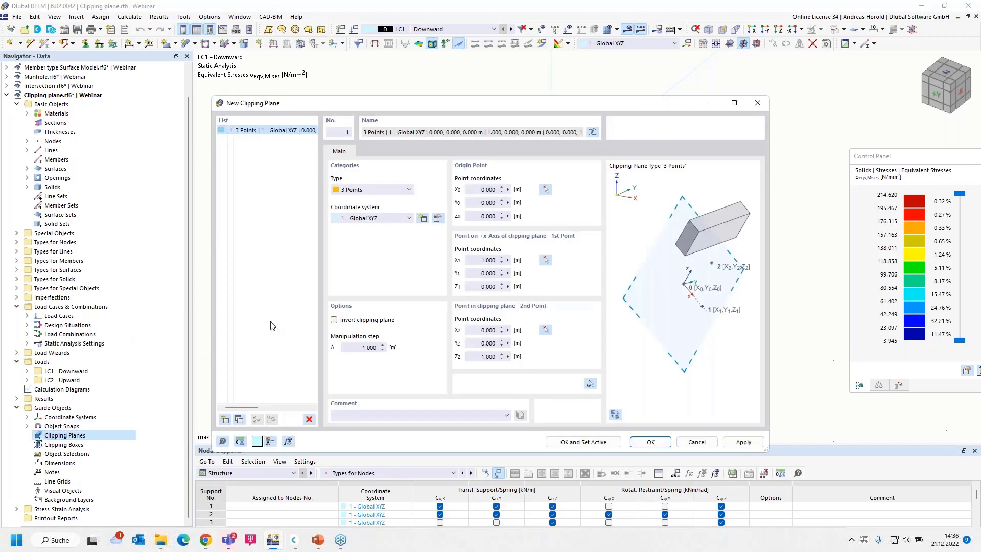
click(377, 192)
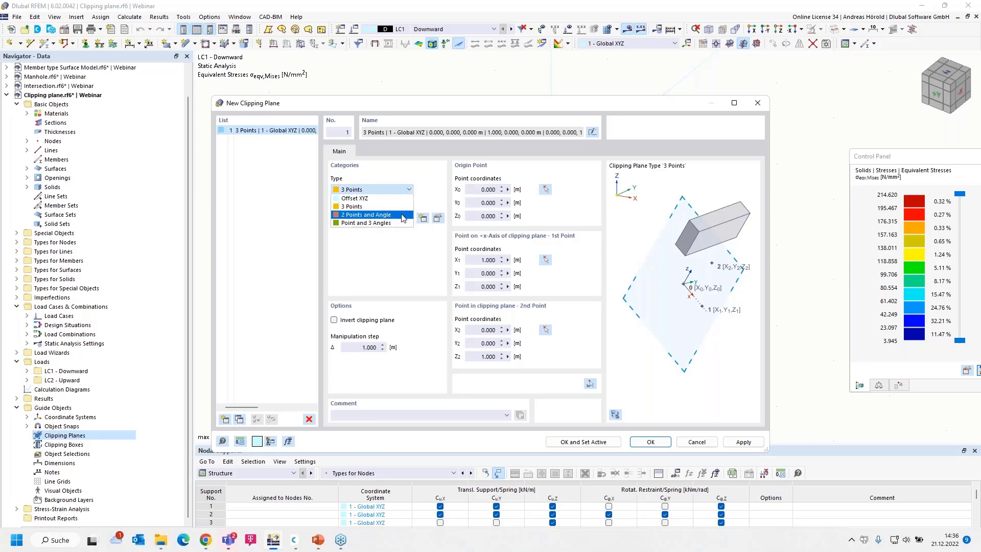
click(379, 199)
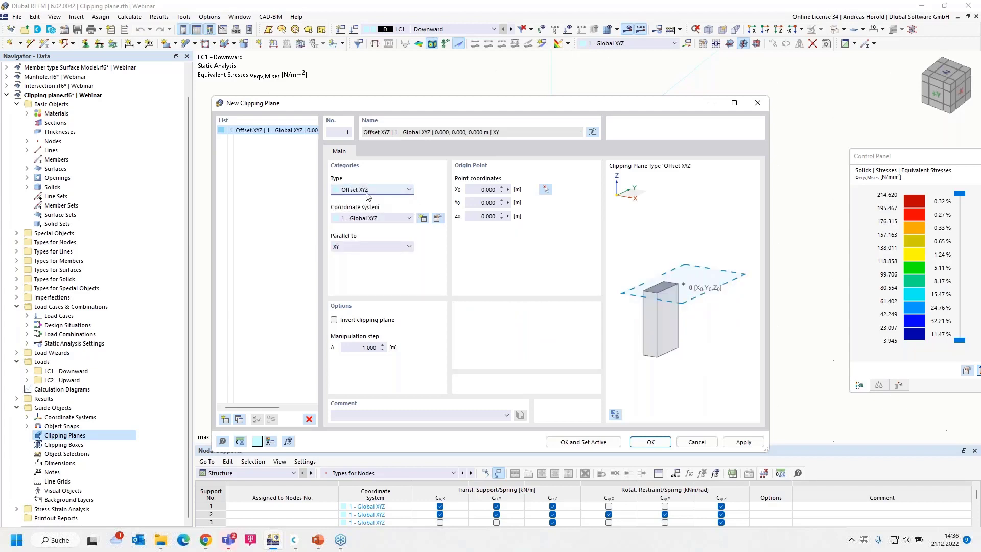
Pick the node at 0.040, -0.010, 0.000 m as the plane's origin, orient it parallel to XZ and activate it.
click(545, 189)
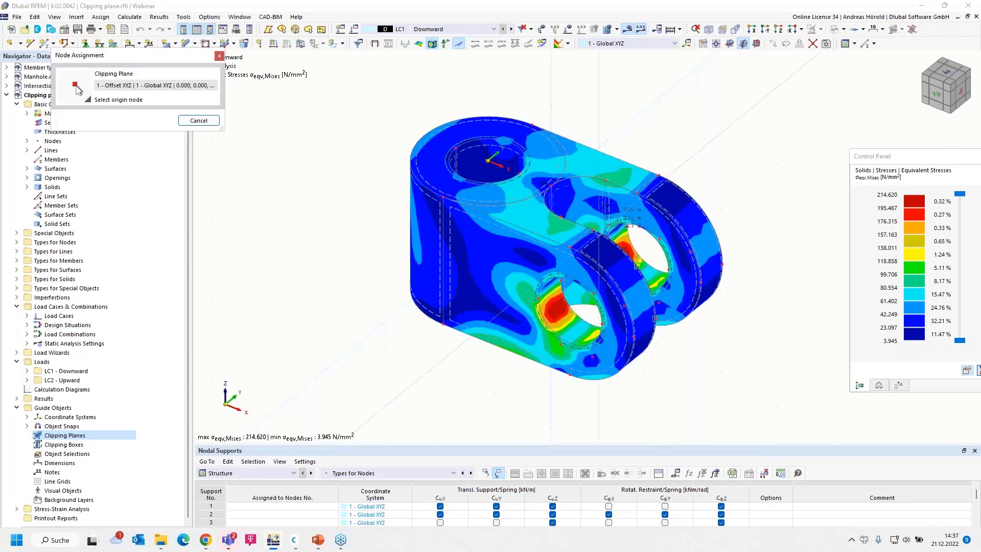
click(562, 229)
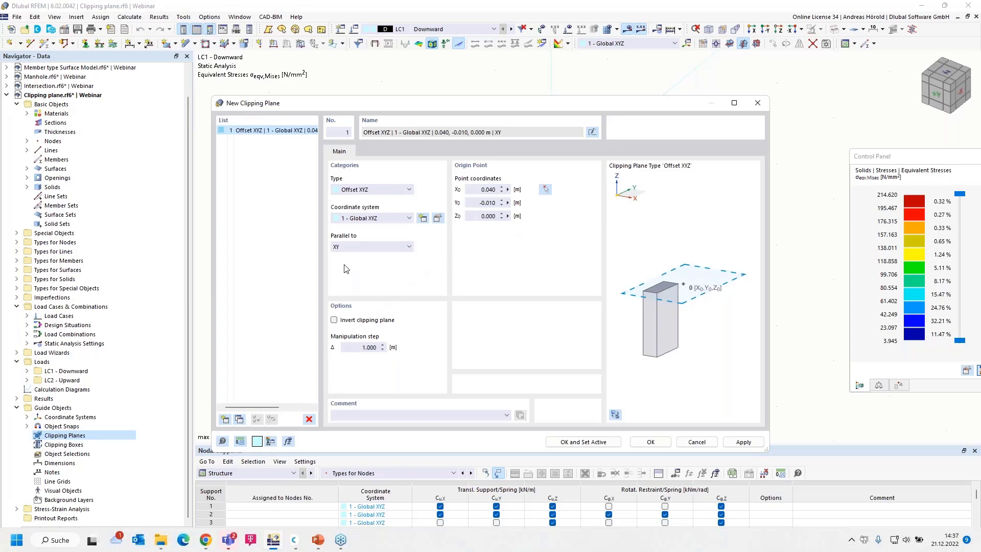
click(354, 246)
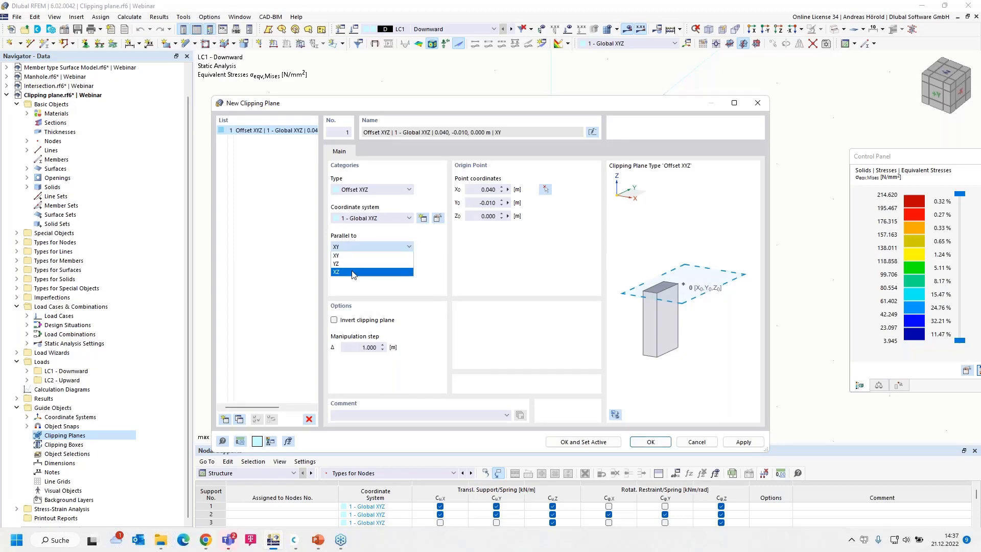
click(352, 272)
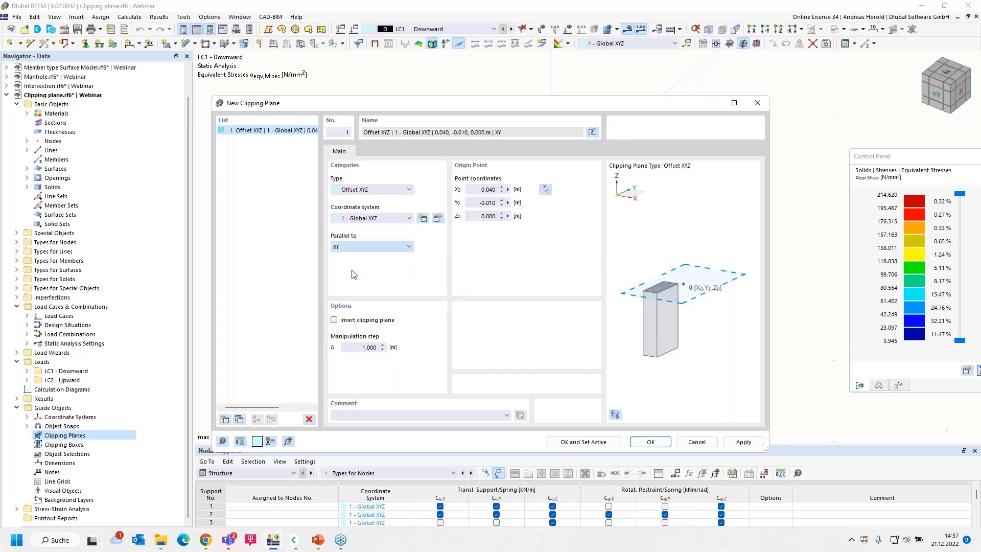
click(576, 442)
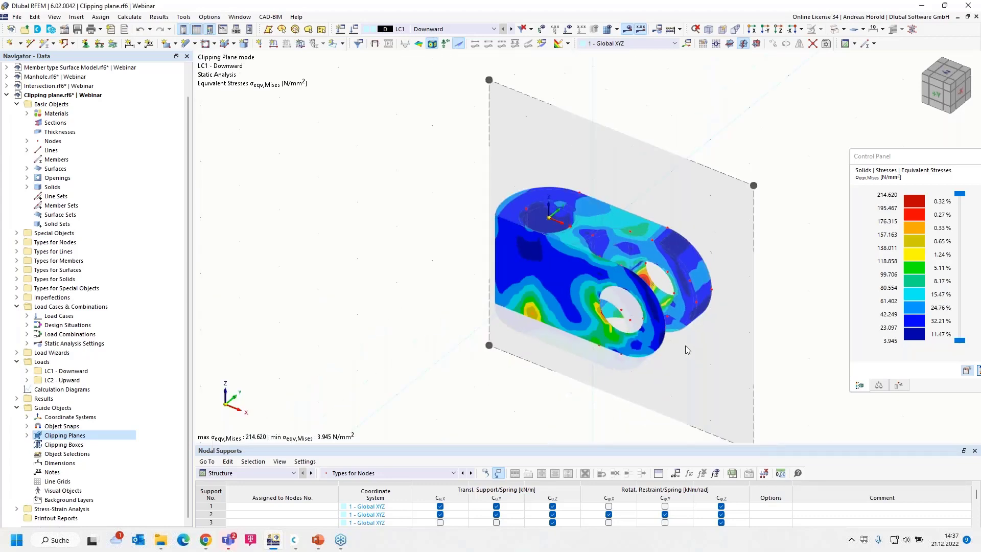
Move the active XZ clipping plane through the fork-shaped solid along Y to about -0.018 m.
middle_drag(685, 346, 635, 304)
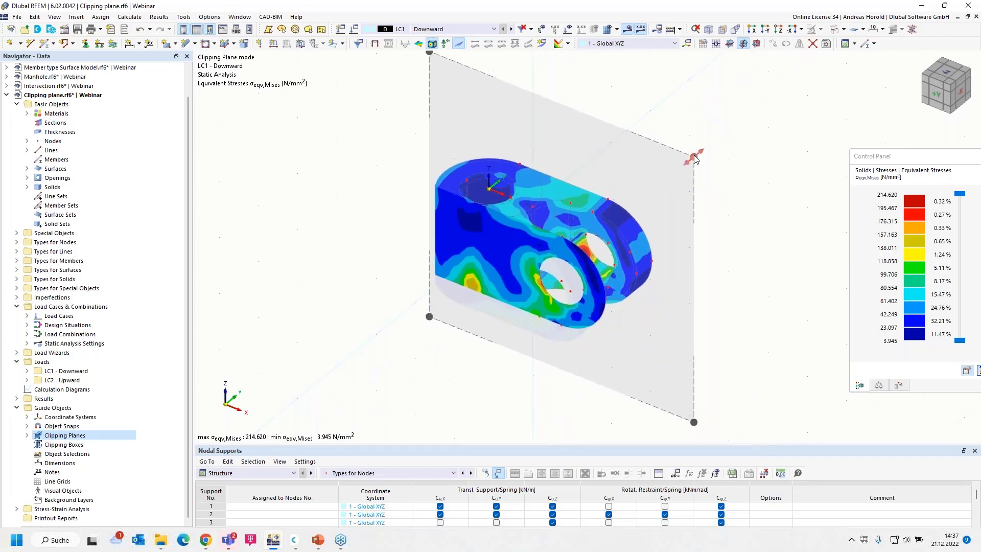
mouse_move(695, 159)
mouse_down()
mouse_move(669, 170)
mouse_move(745, 144)
mouse_move(693, 184)
mouse_move(691, 164)
mouse_up()
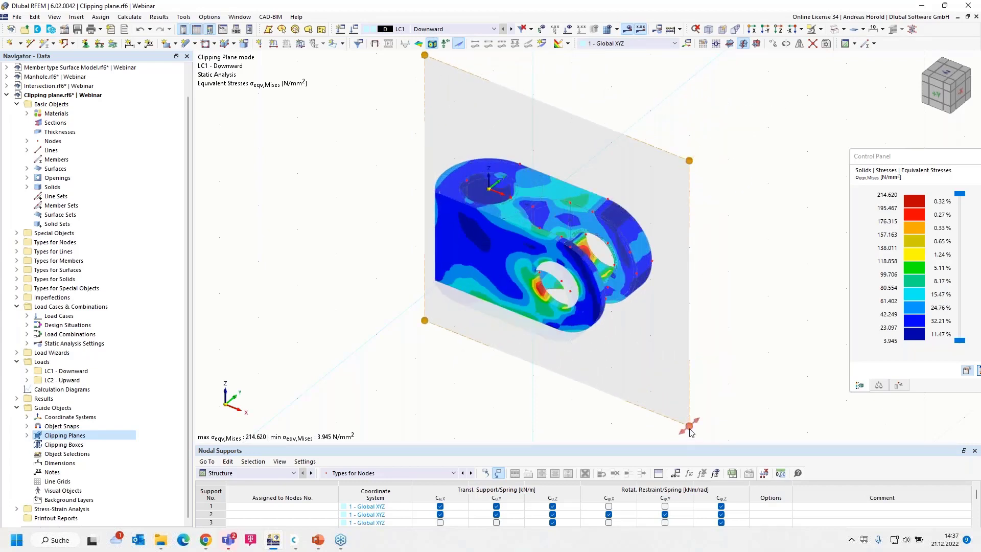
mouse_move(691, 432)
mouse_down()
mouse_move(752, 376)
mouse_move(730, 403)
mouse_move(682, 432)
mouse_up()
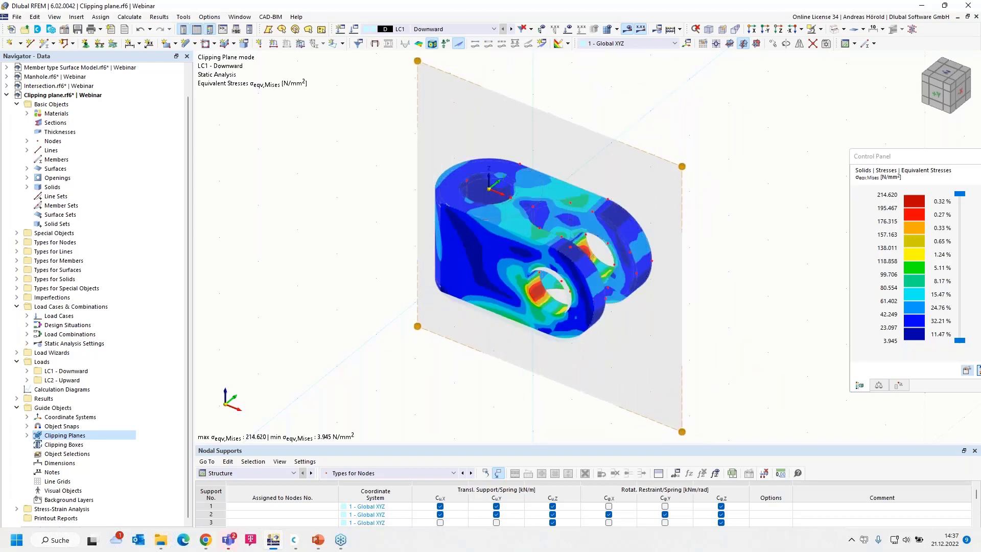
Copy the clipping plane, set the copy parallel to YZ, activate it and move it along X to about 0.006 m.
double_click(64, 436)
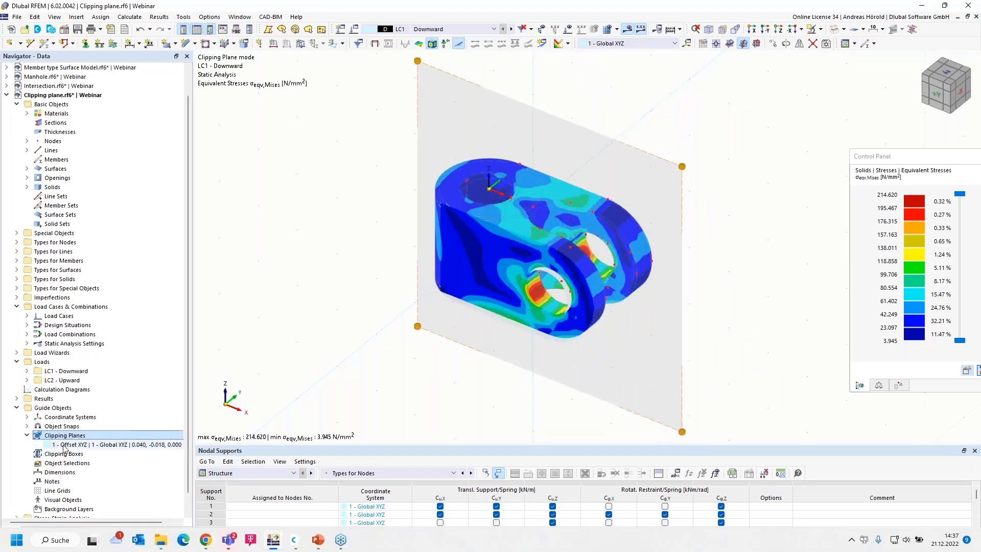
double_click(64, 444)
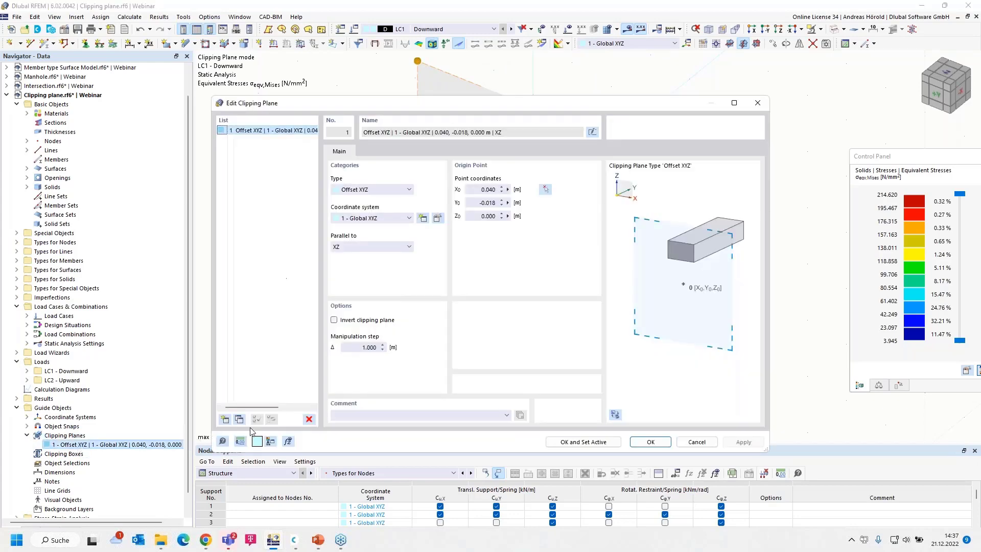
click(238, 419)
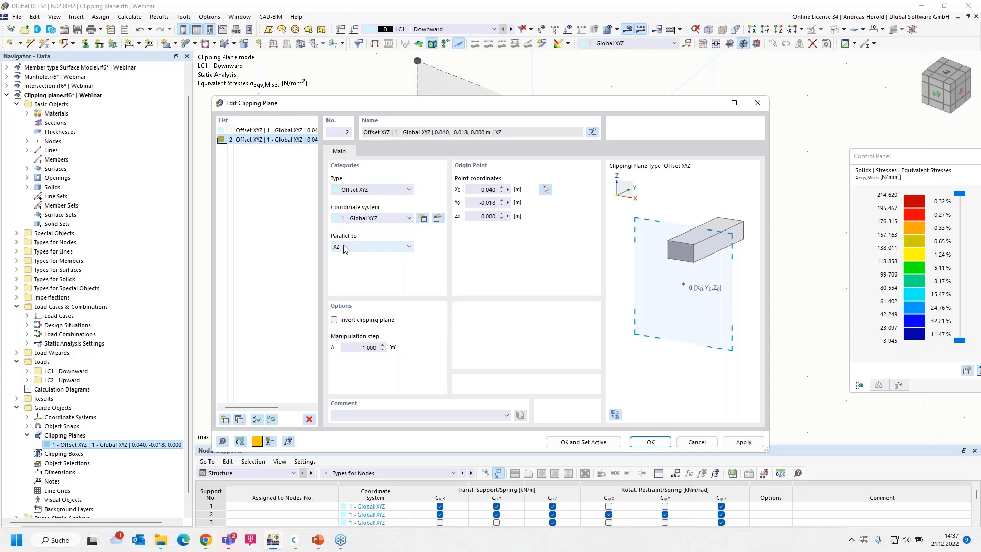
click(360, 248)
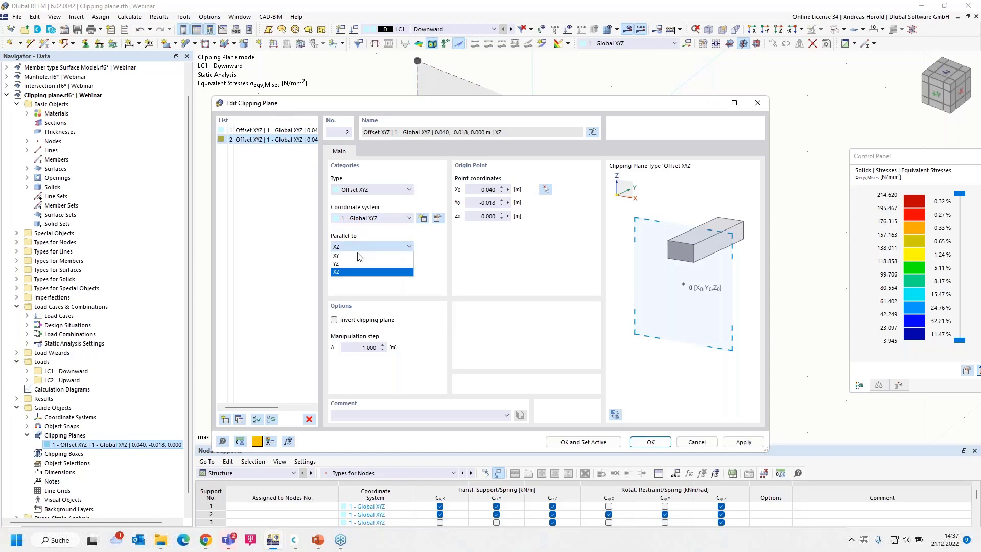
click(356, 264)
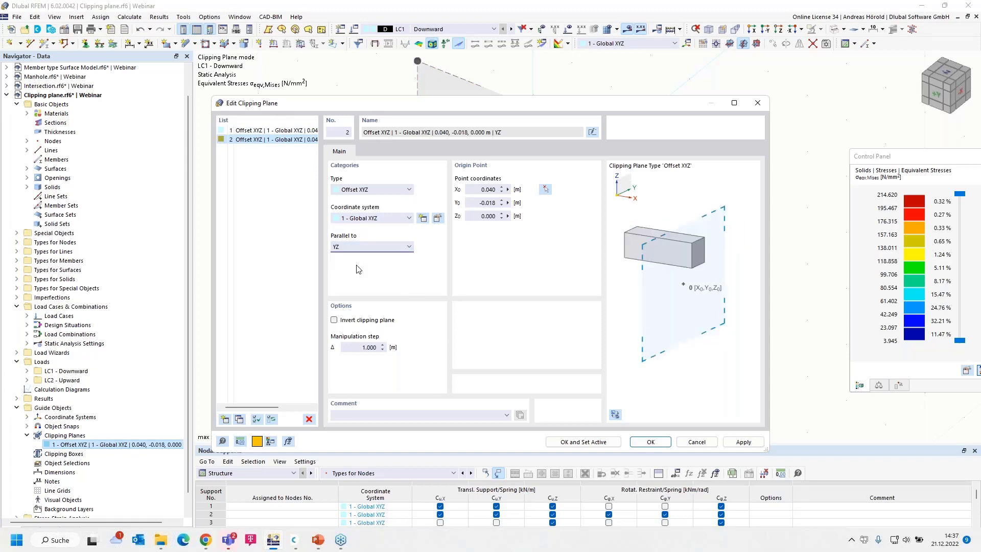
click(578, 442)
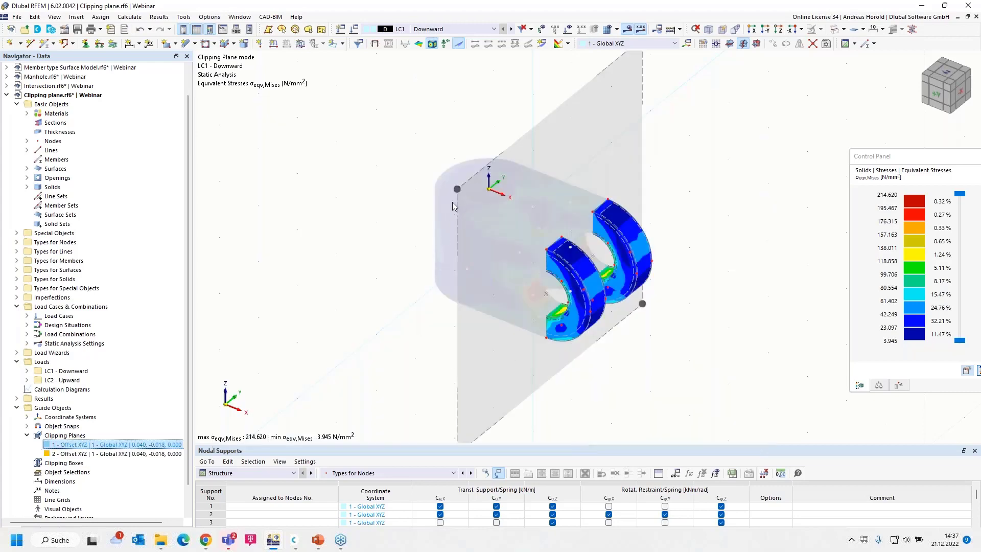
drag(457, 189, 389, 153)
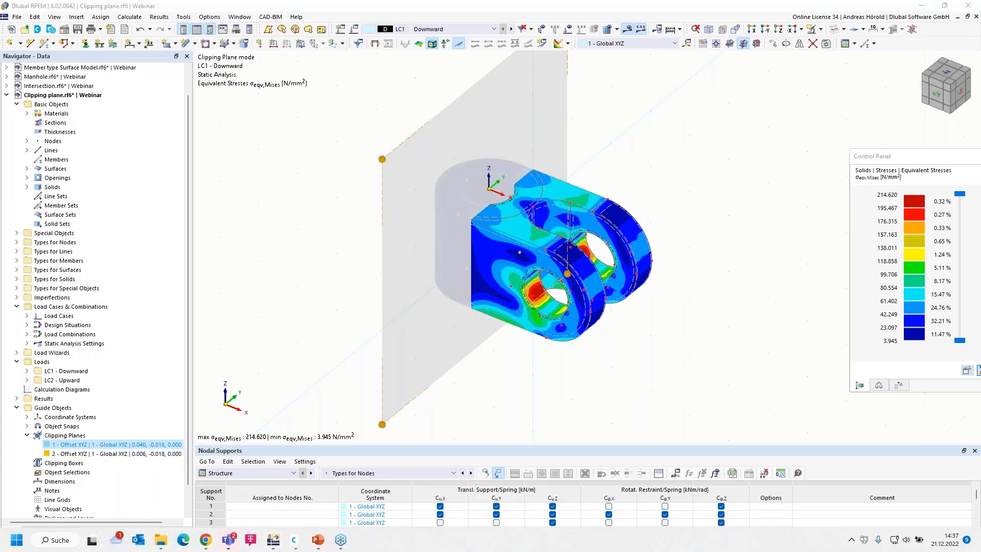
Switch to the presentation, advance to slide 13, and read the linked page about assigning types in the graphic.
key(alt+Tab)
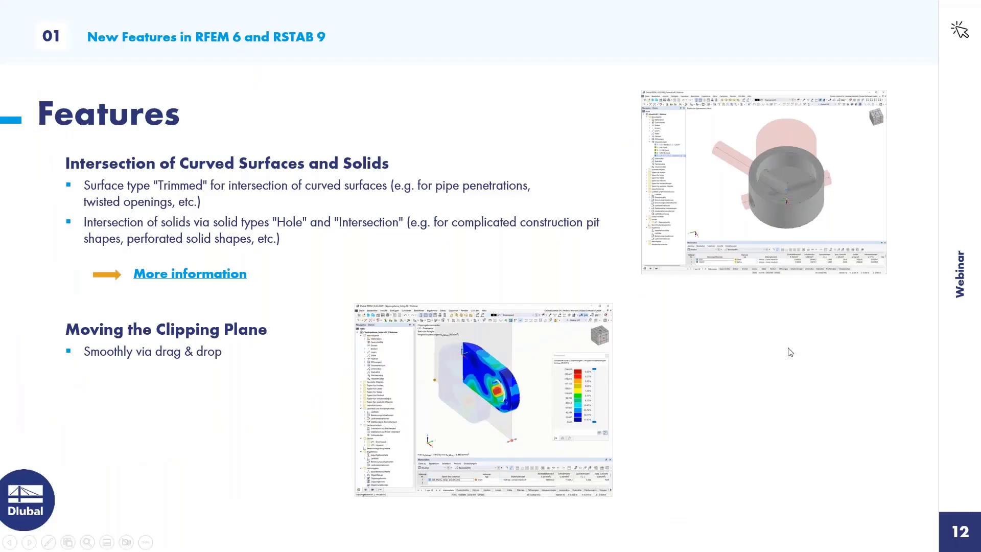
click(789, 353)
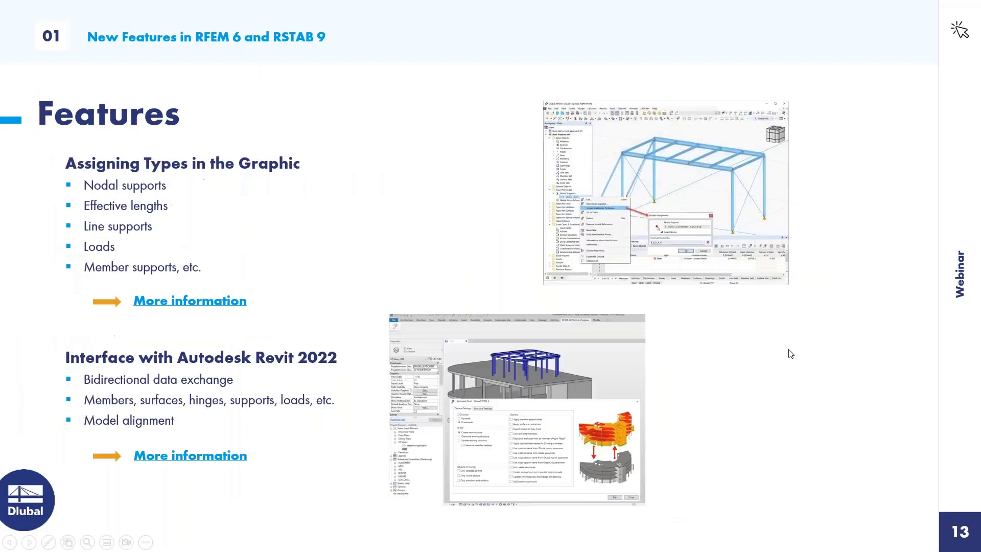
click(168, 302)
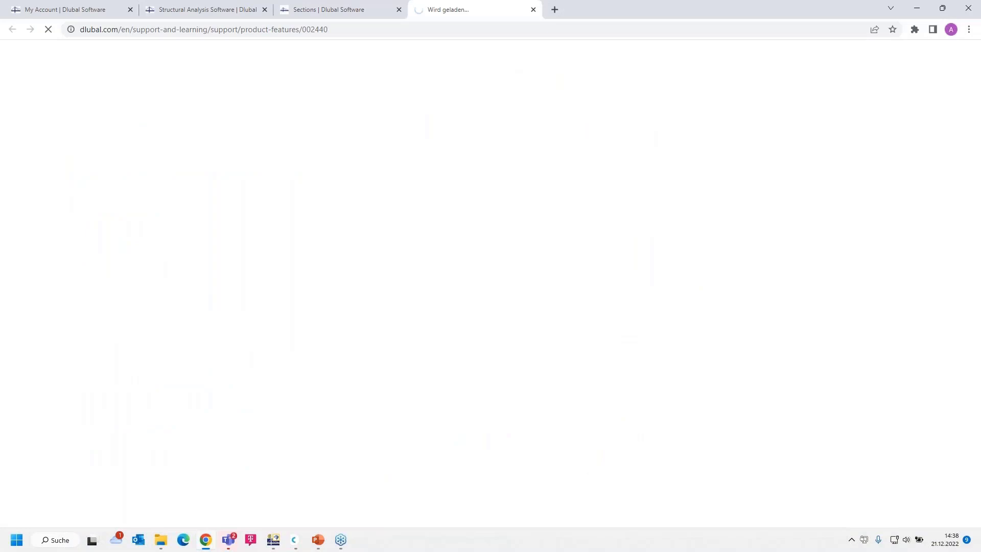
scroll(488, 284, down, 1)
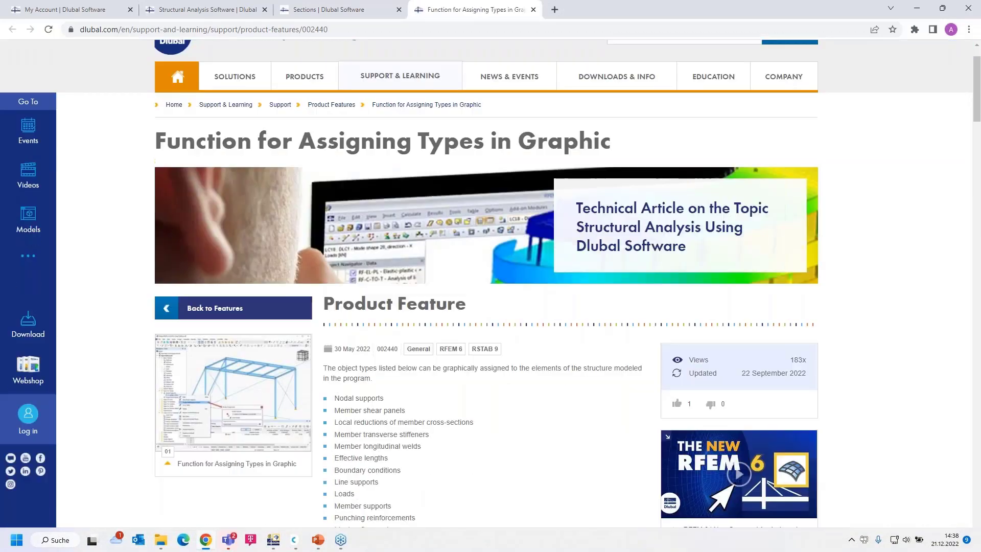
scroll(488, 283, down, 3)
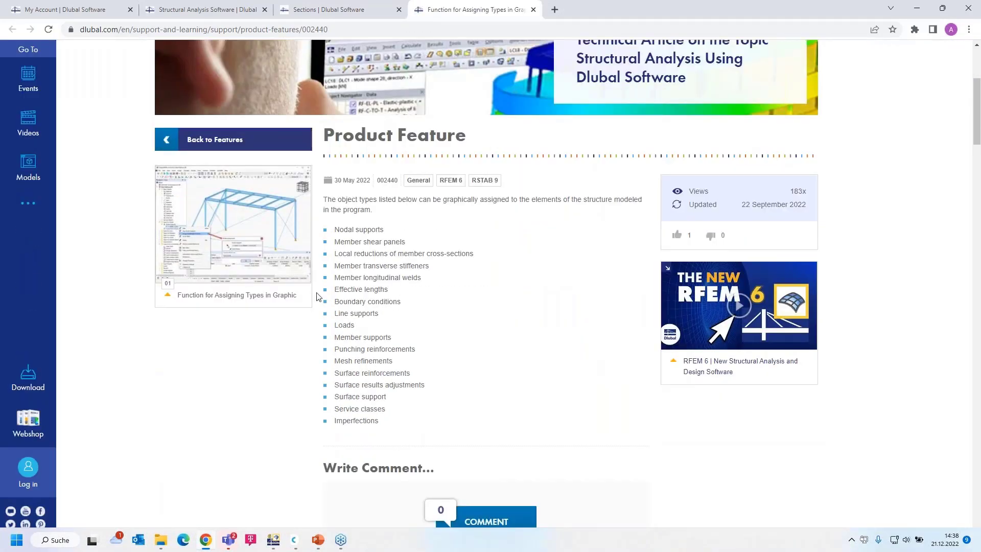
Close the product feature web page, glance at slide 13 again and switch back to the clipping plane model in RFEM.
click(532, 9)
key(alt+Tab)
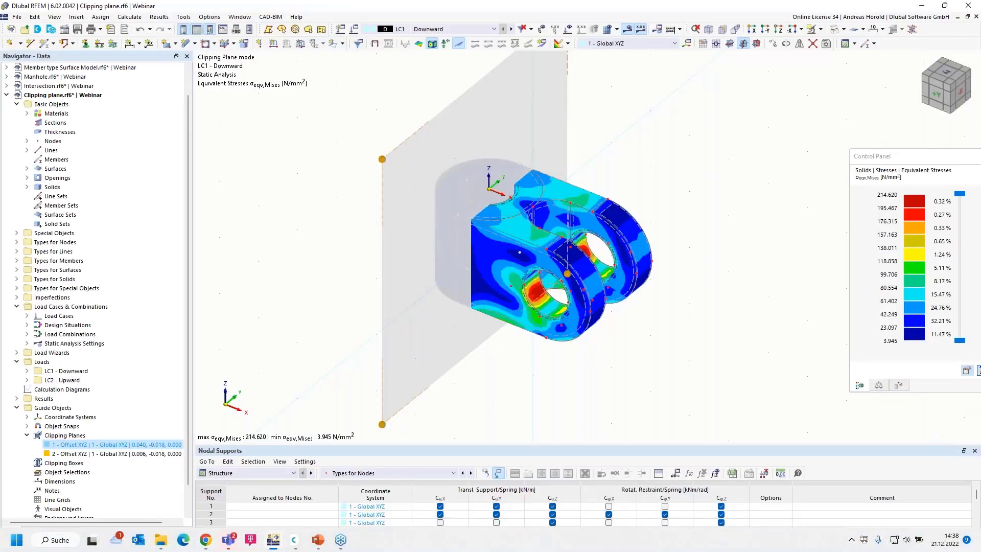
key(alt+Tab)
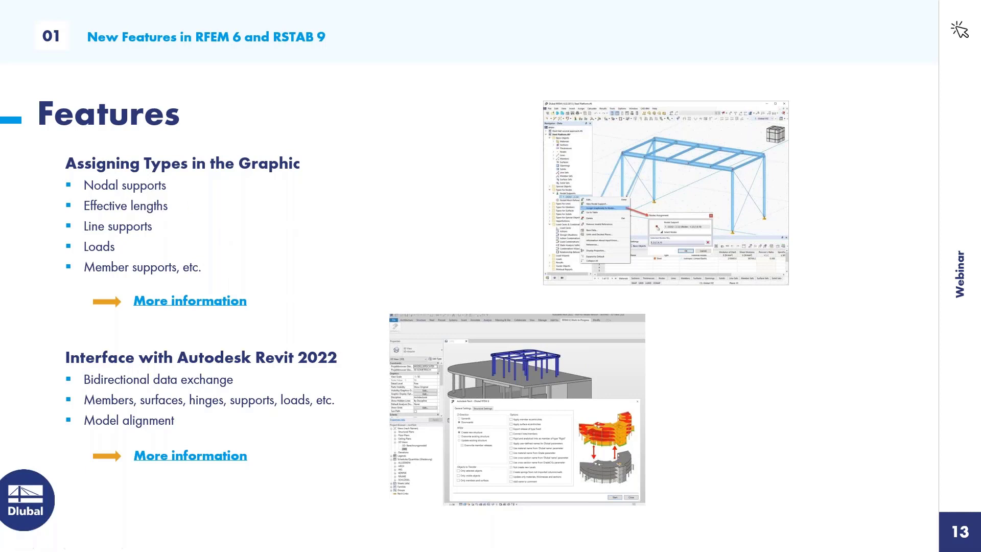
key(alt+Tab)
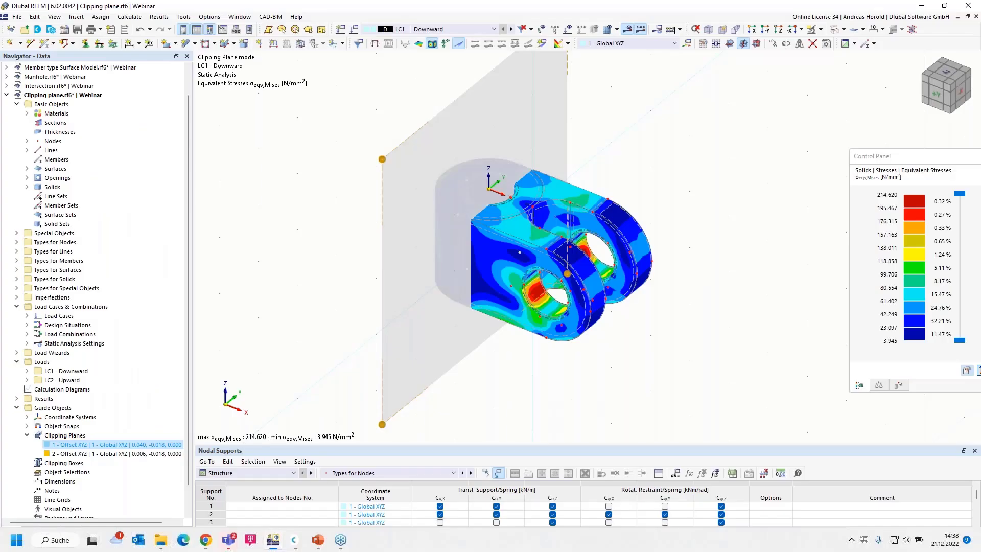
Switch to the Line release.rf6 model and show its whole frame from the side with the cantilevered end and diagonal struts.
scroll(49, 97, up, 1)
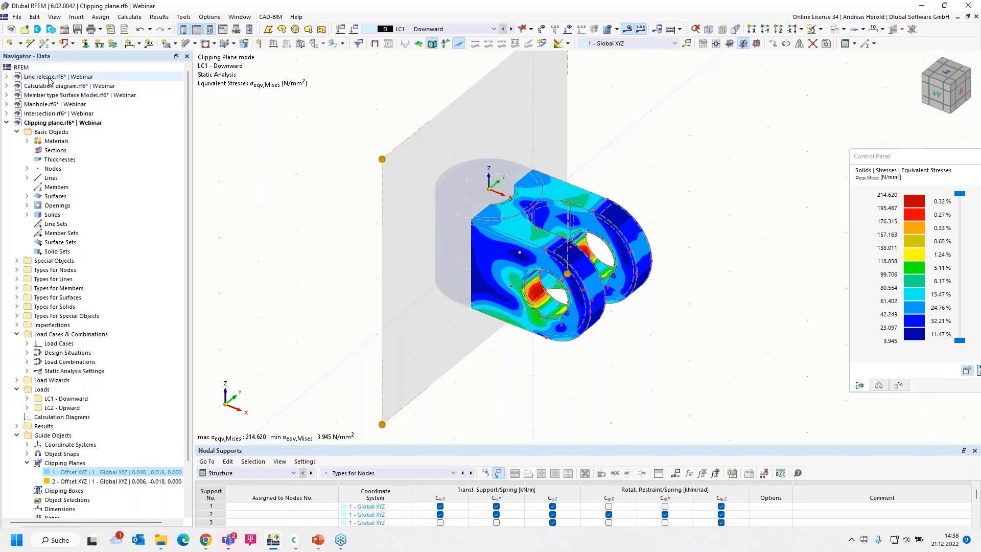
click(50, 77)
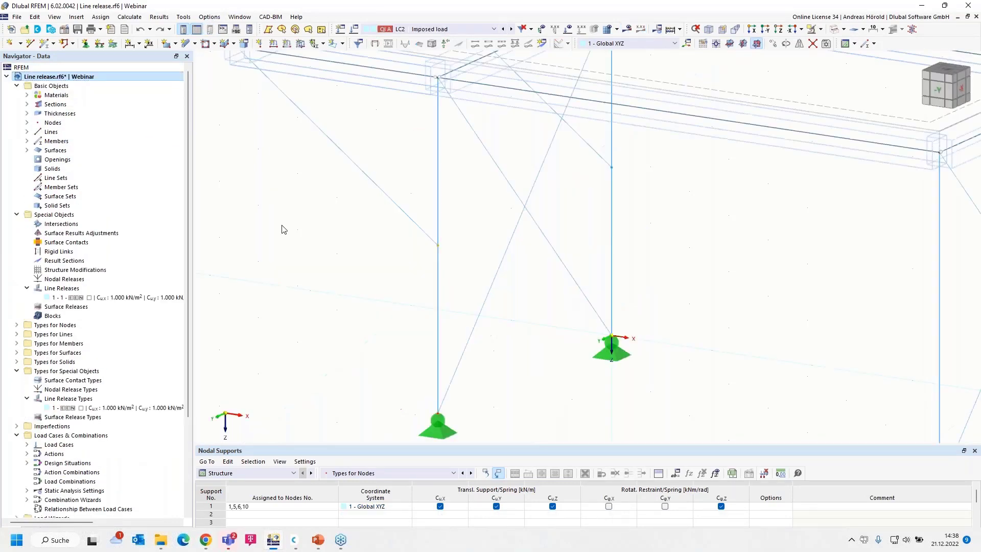
scroll(596, 350, up, 2)
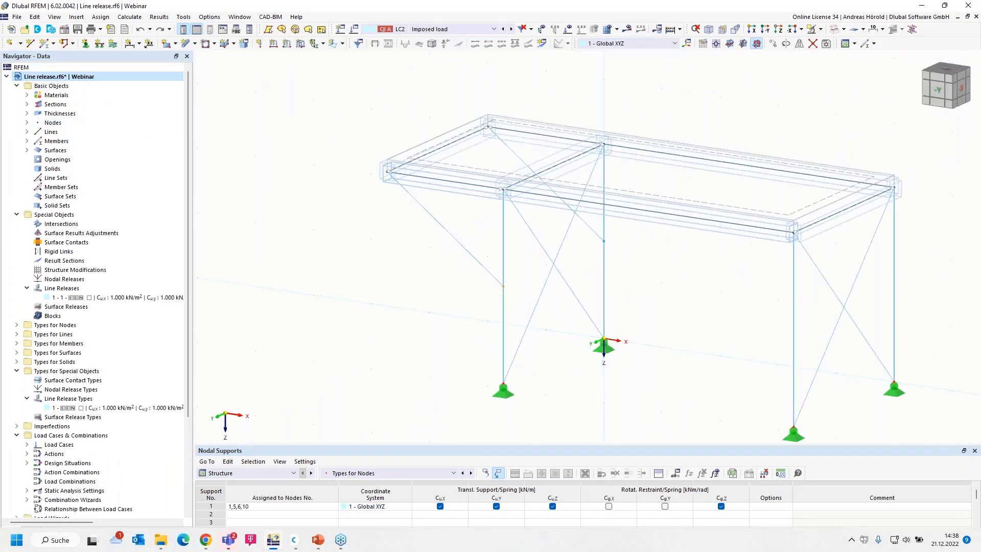
middle_drag(663, 373, 667, 337)
scroll(667, 339, up, 1)
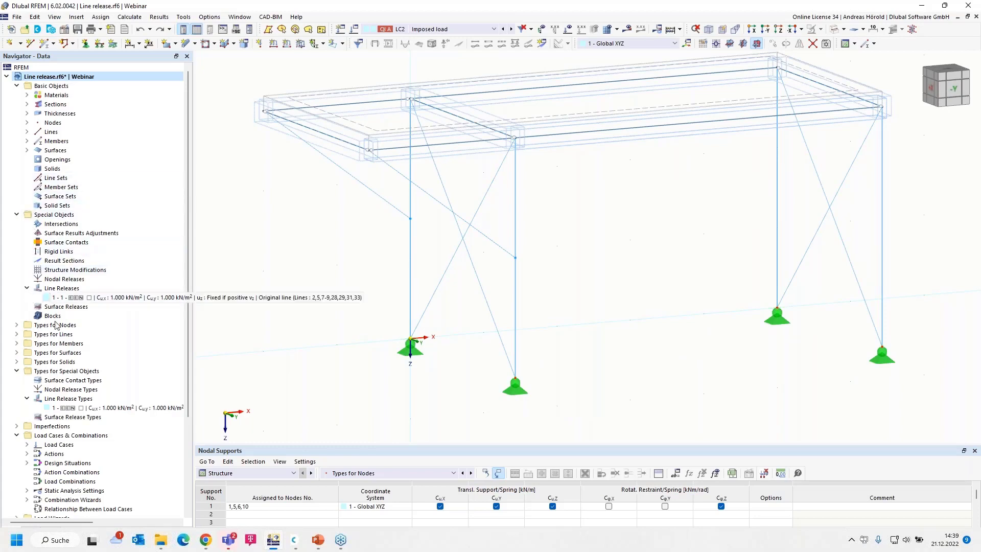
Graphically assign the existing nodal support 1 to nodes 17 and 18 as well, where the cantilever struts meet the columns.
click(17, 325)
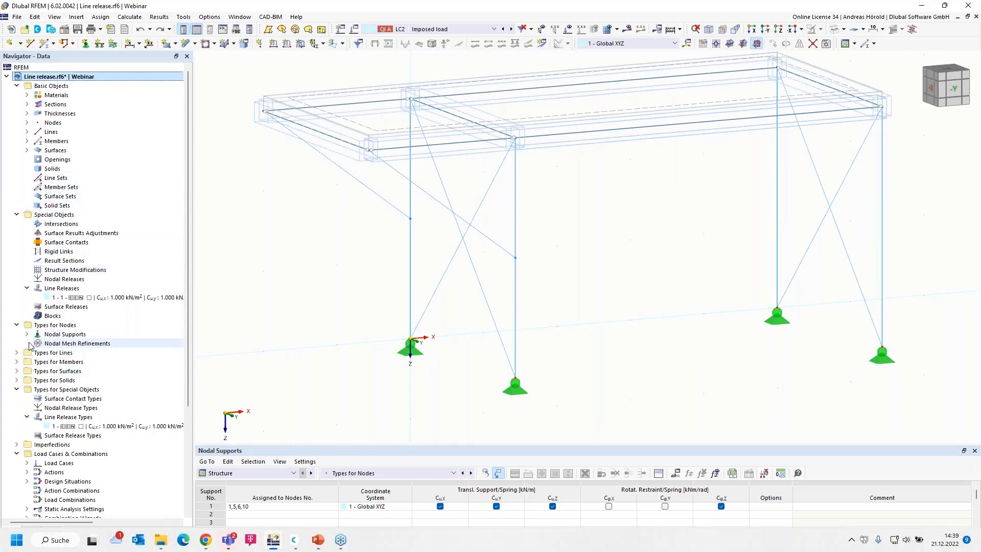
click(27, 334)
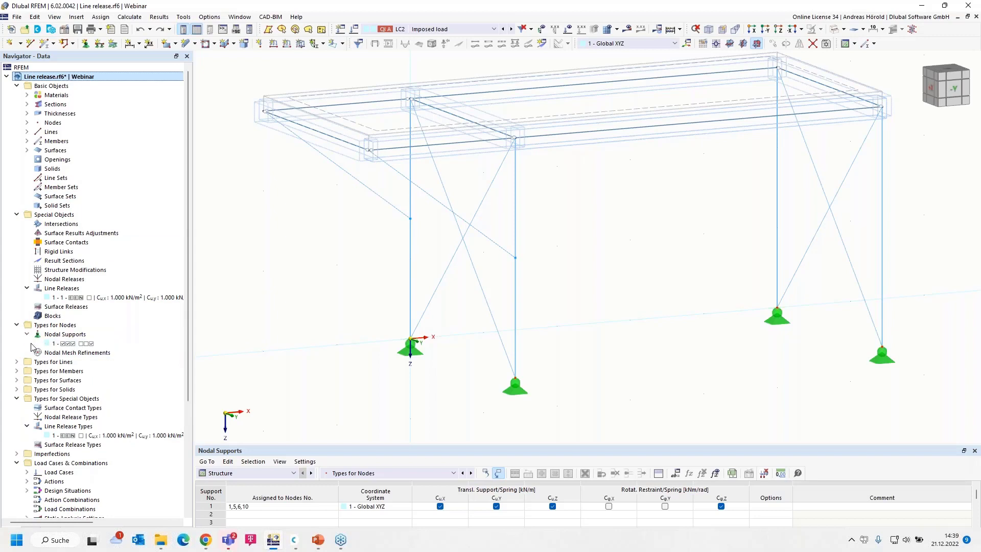
right_click(75, 344)
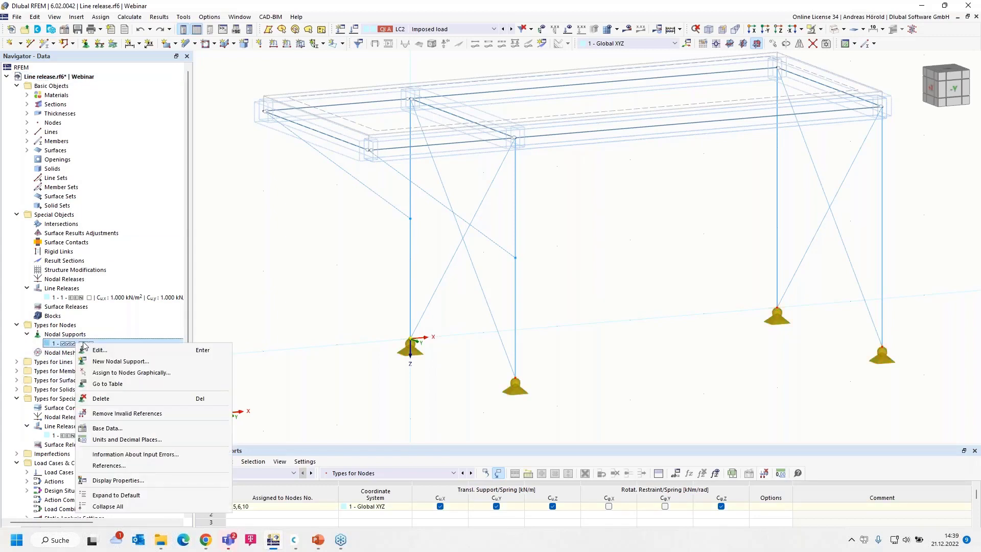
click(156, 372)
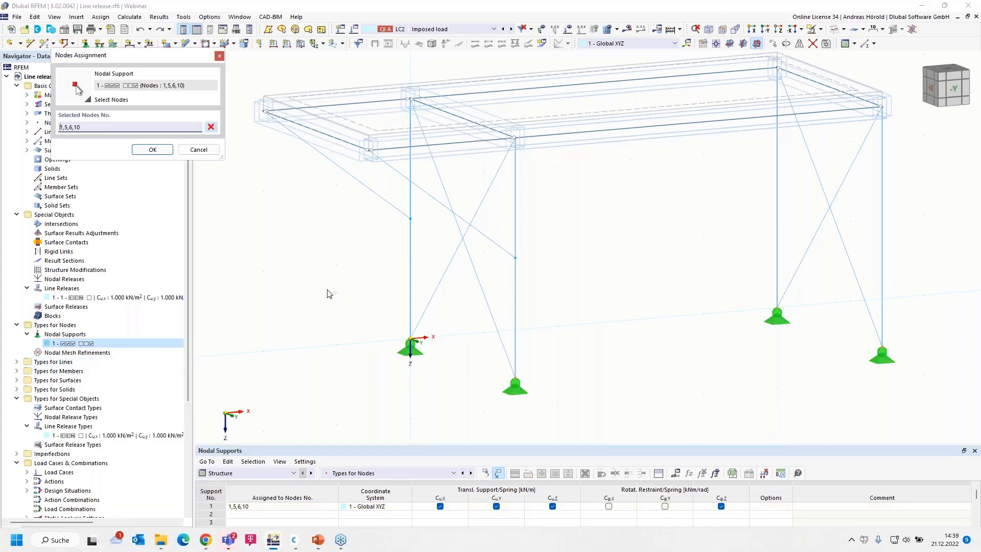
drag(322, 294, 614, 195)
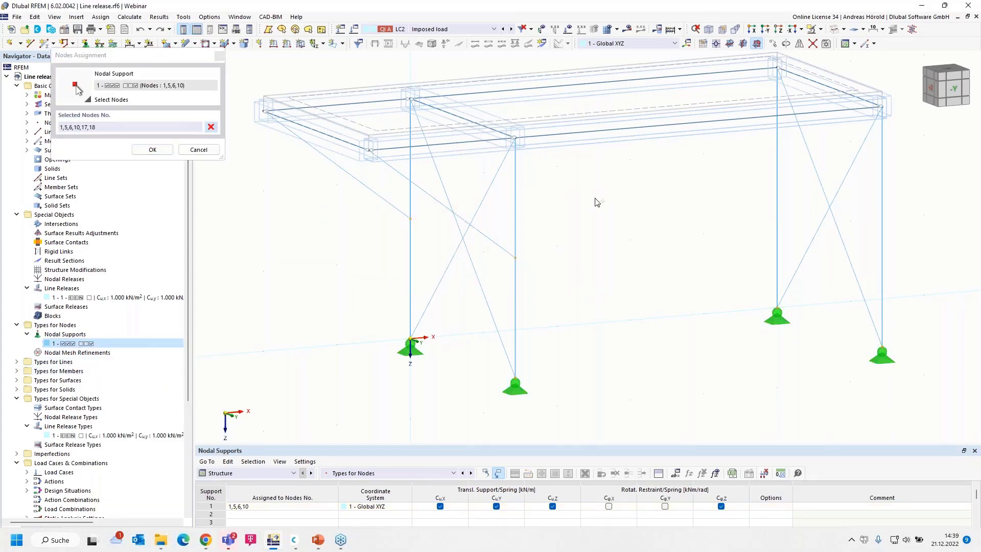
click(152, 149)
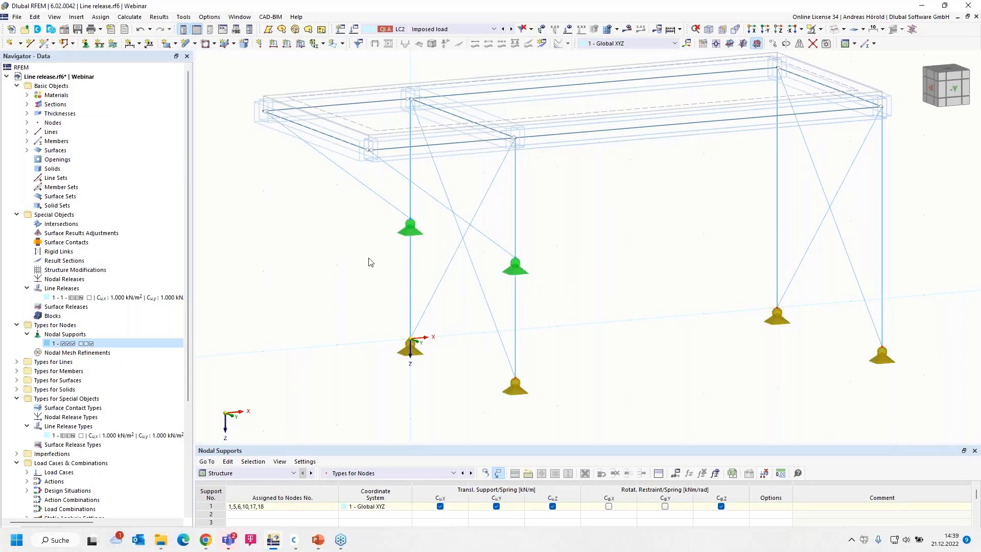
click(581, 315)
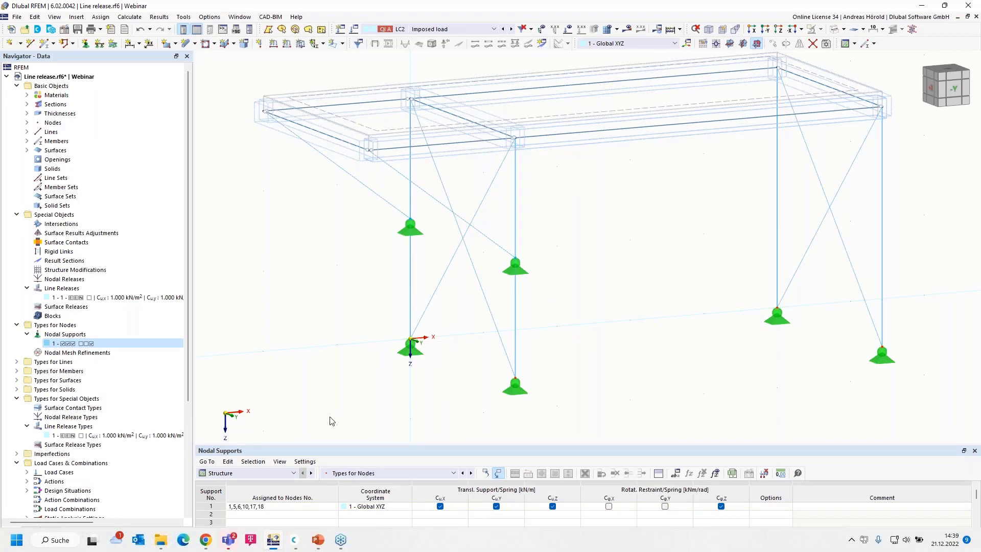
Switch to the running PowerPoint slide show to view slide 13 on assigning types and the Revit interface.
mouse_move(273, 542)
mouse_move(318, 541)
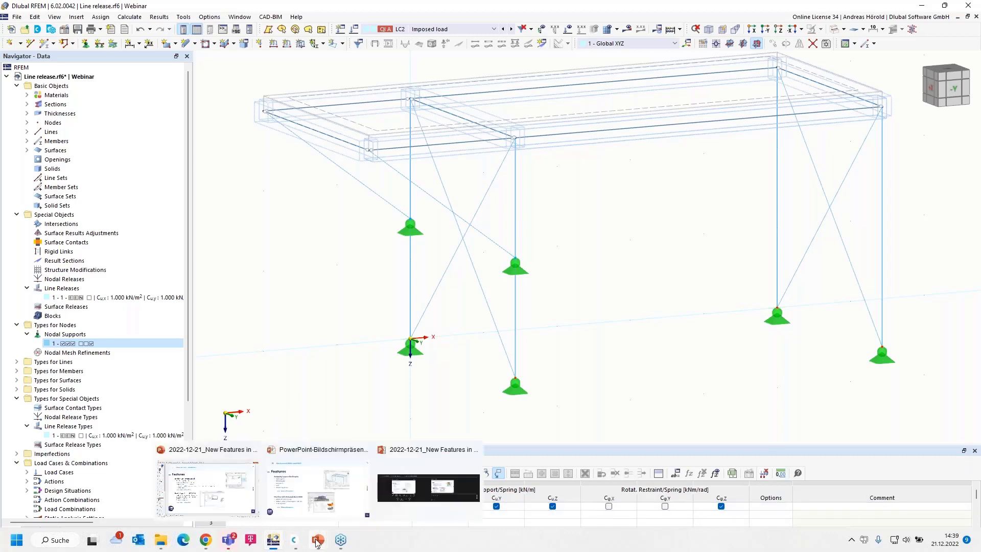
click(321, 497)
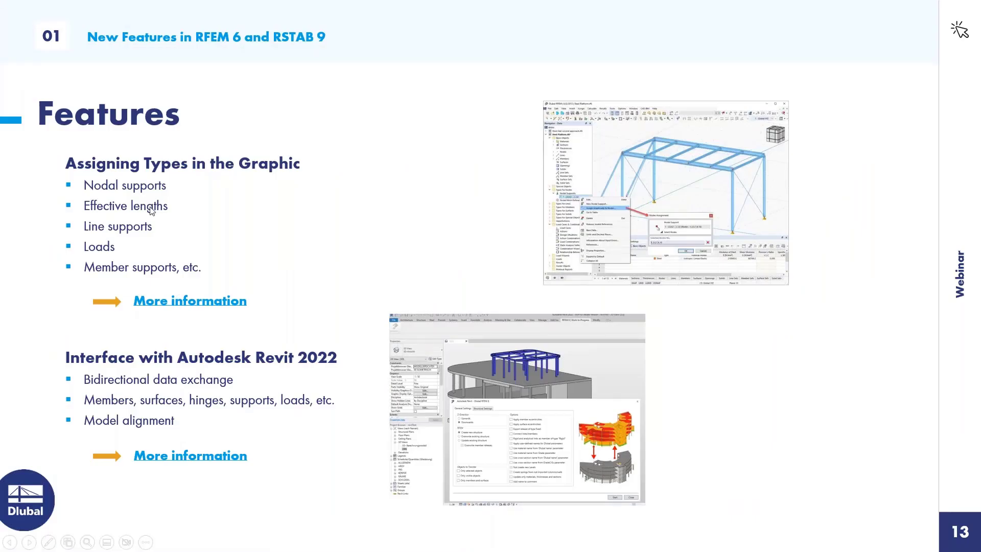